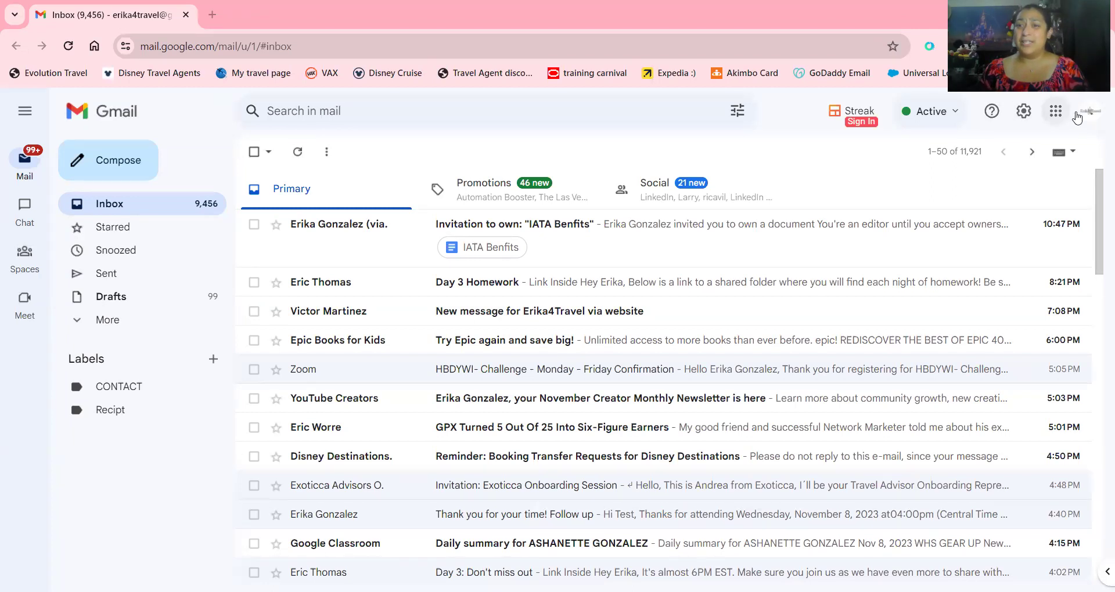
Open Google Forms from the Gmail inbox and create a blank form
{"action": "left_click", "coordinate": [1023, 113]}
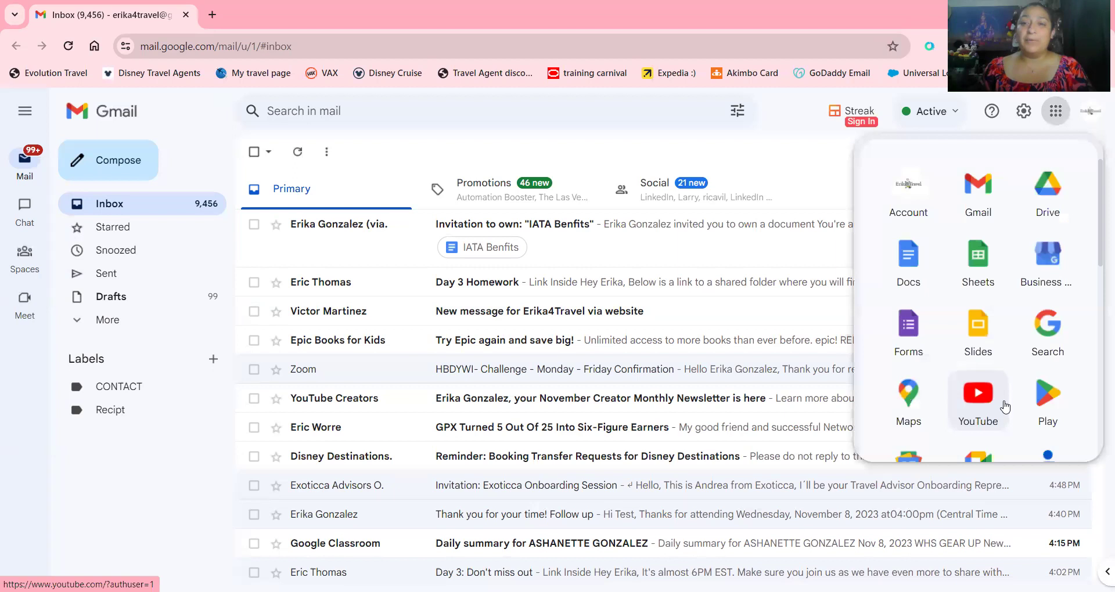
{"action": "left_click", "coordinate": [910, 349]}
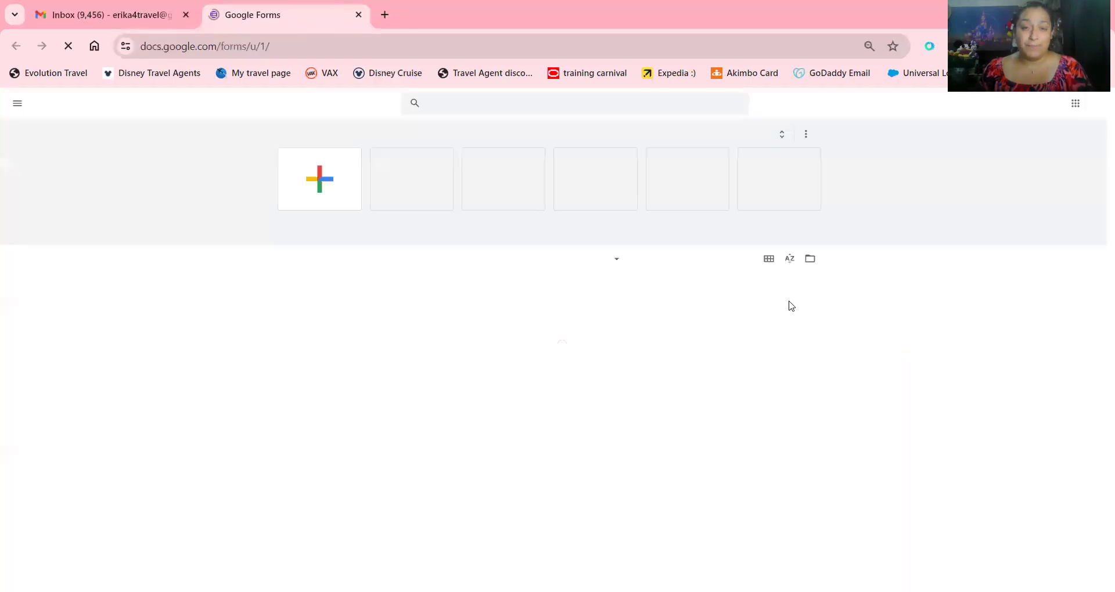
{"action": "key", "text": "ctrl+minus"}
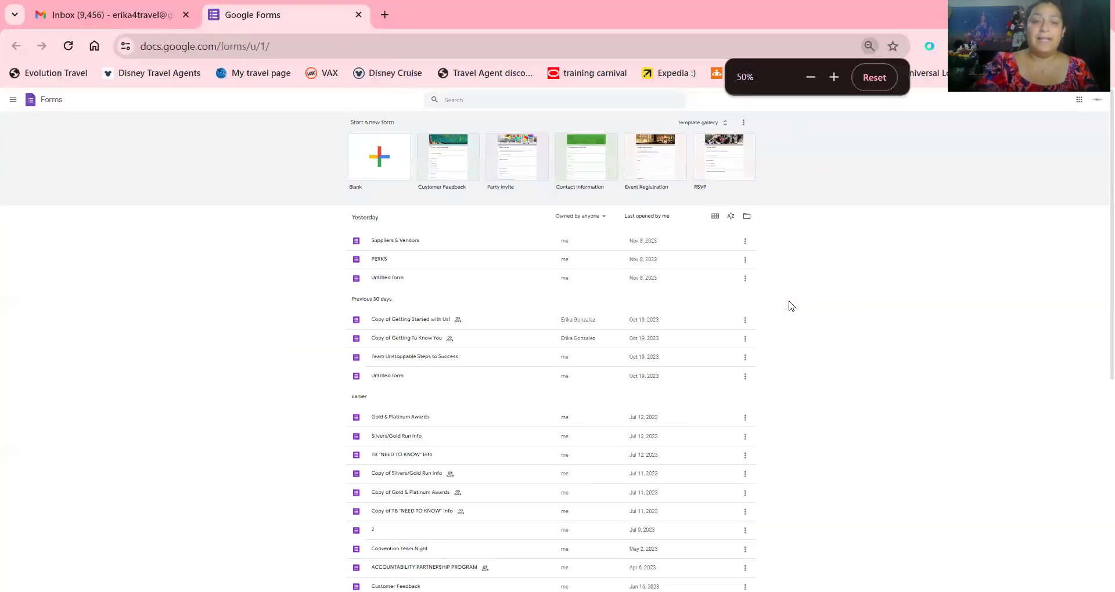
{"action": "key", "text": "ctrl+plus"}
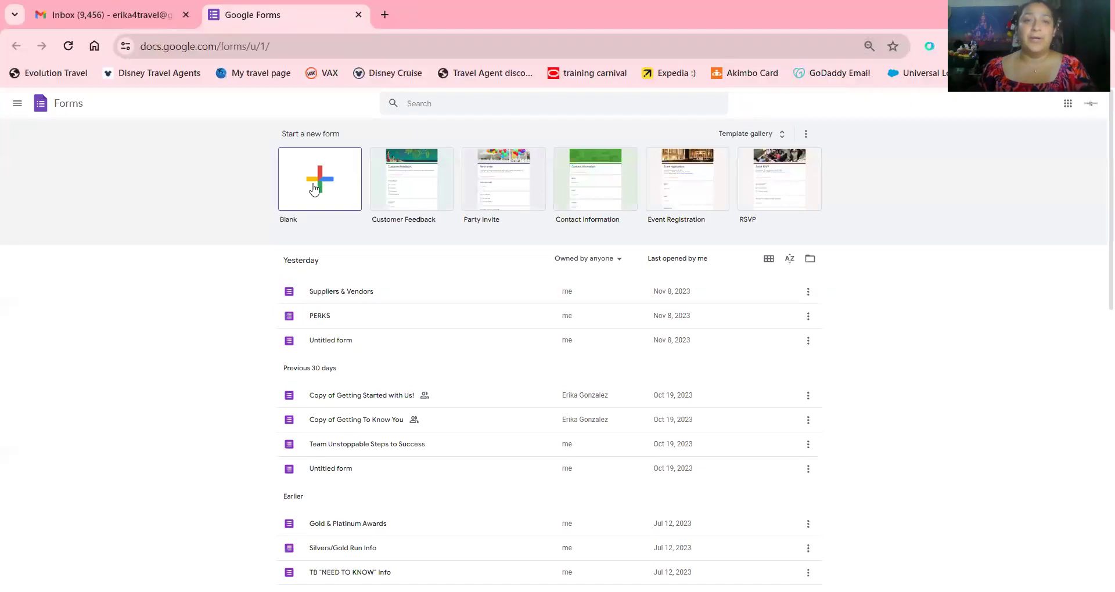
{"action": "left_click", "coordinate": [321, 186]}
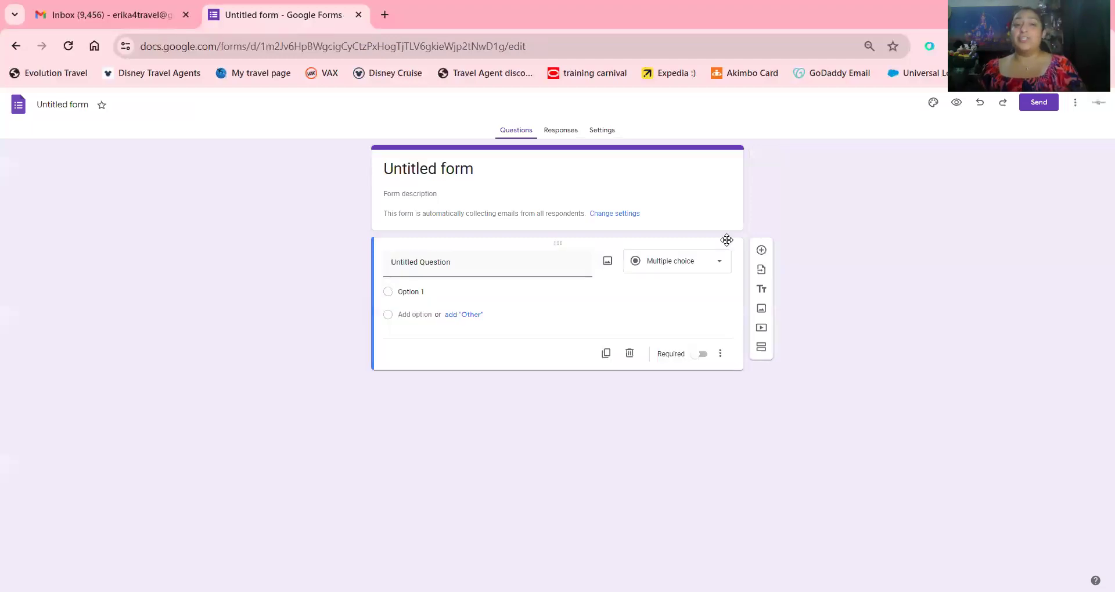
Title the blank form "Quote Form"
{"action": "left_click", "coordinate": [425, 166]}
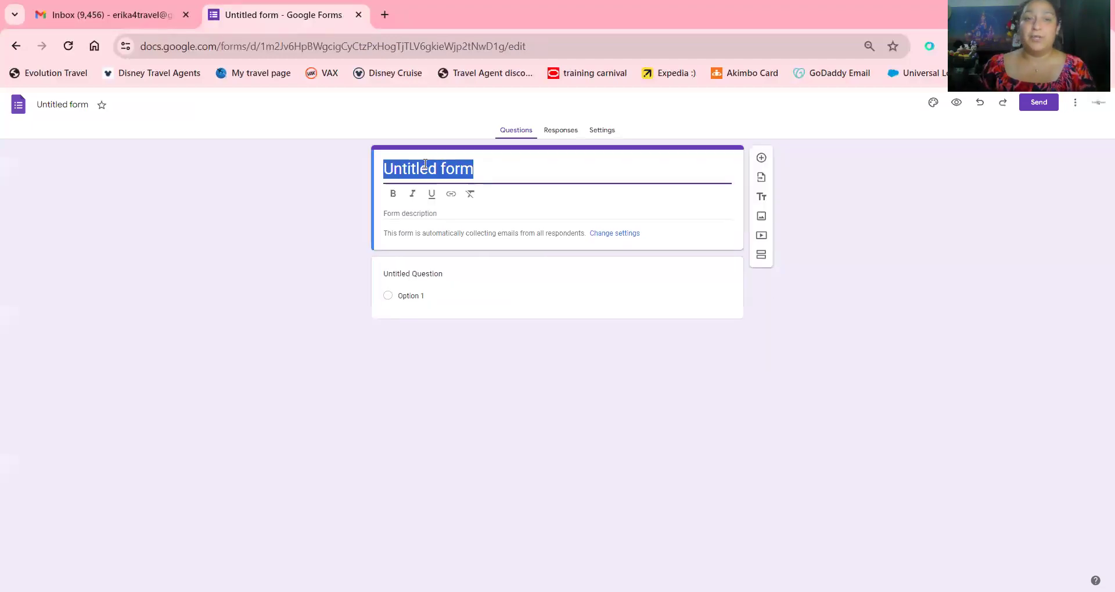
{"action": "type", "text": "Quote"}
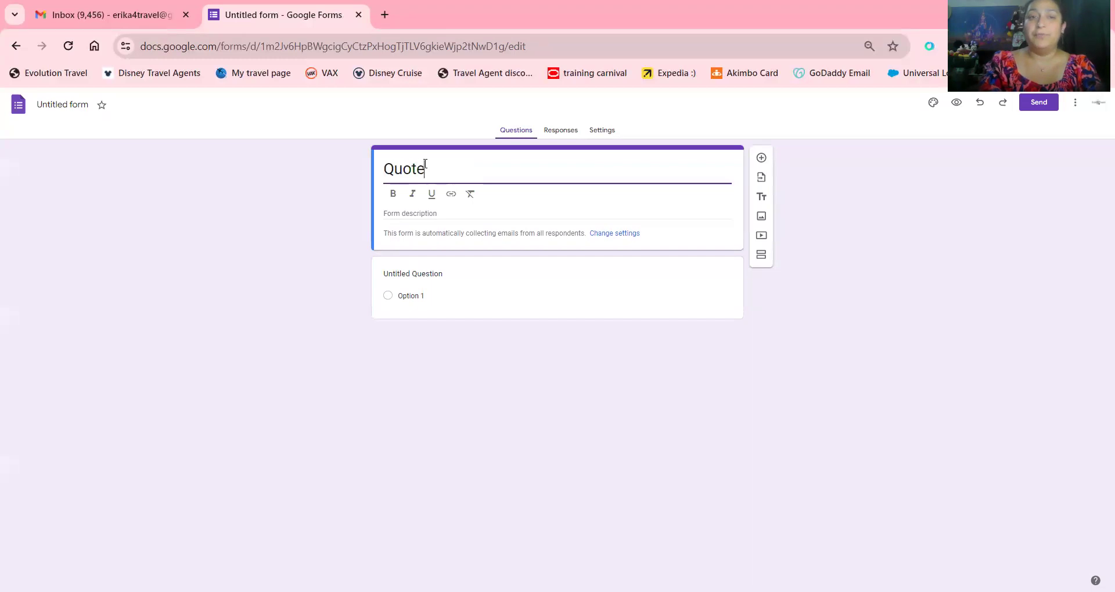
{"action": "type", "text": " FOrm"}
{"action": "key", "text": "BackSpace"}
{"action": "key", "text": "BackSpace"}
{"action": "key", "text": "BackSpace"}
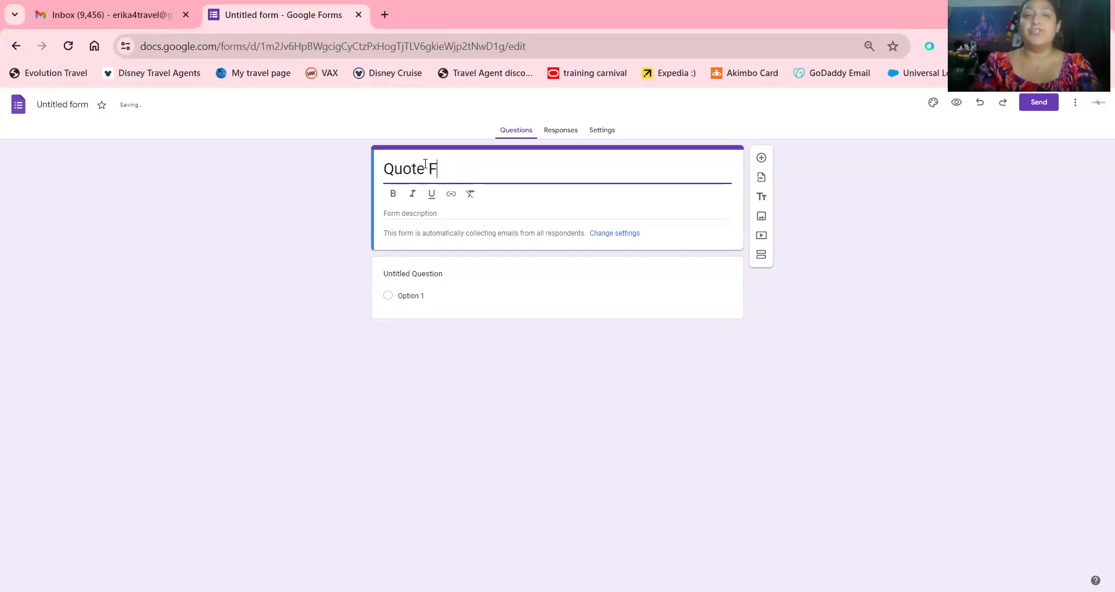
{"action": "type", "text": "orm"}
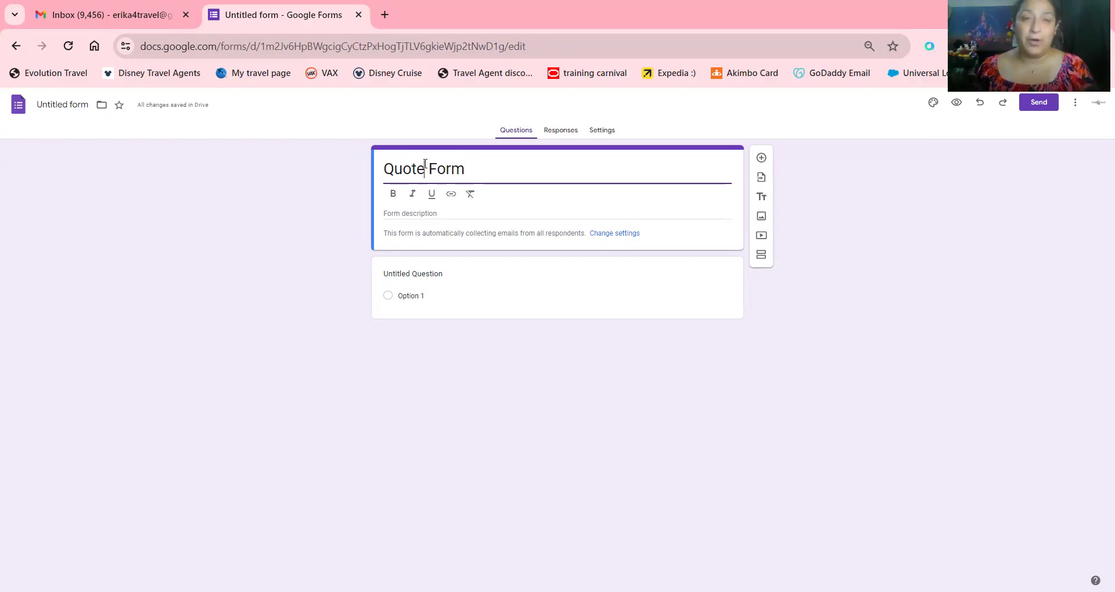
Replace the form title with "Disney Quote Form"
{"action": "triple_click", "coordinate": [425, 164]}
{"action": "type", "text": "Disne"}
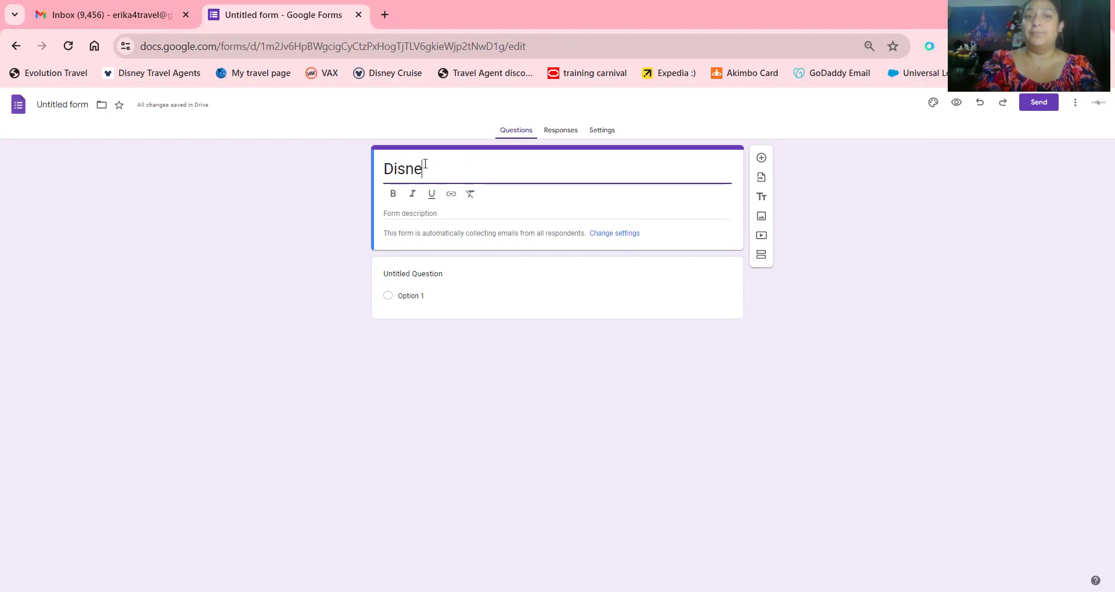
{"action": "type", "text": "y Quote Form"}
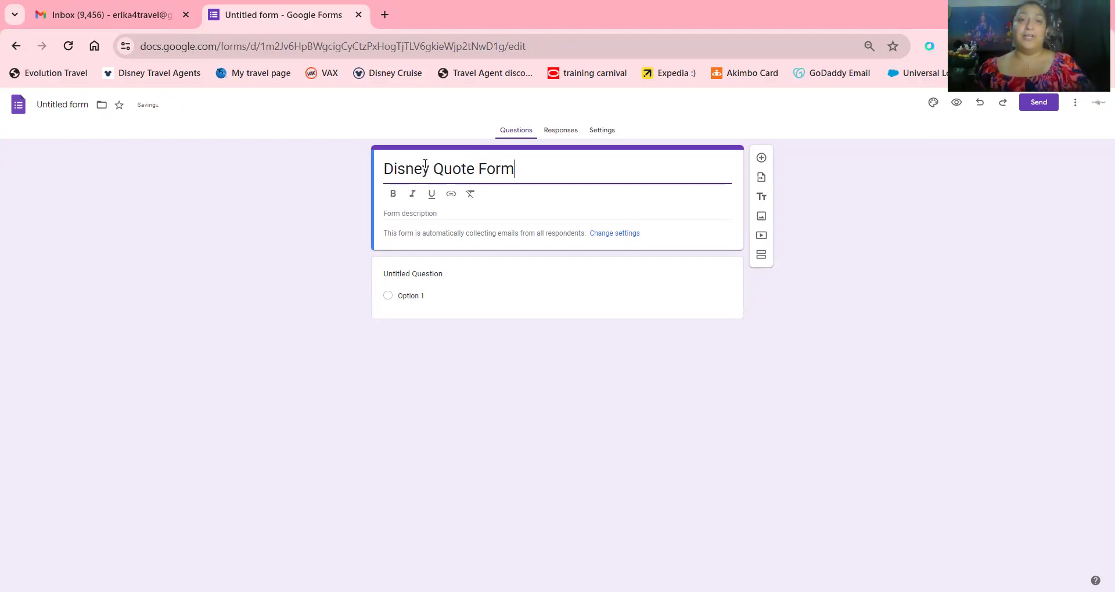
Replace the form title with "Cruise Quote Form"
{"action": "triple_click", "coordinate": [425, 164]}
{"action": "type", "text": "Curise"}
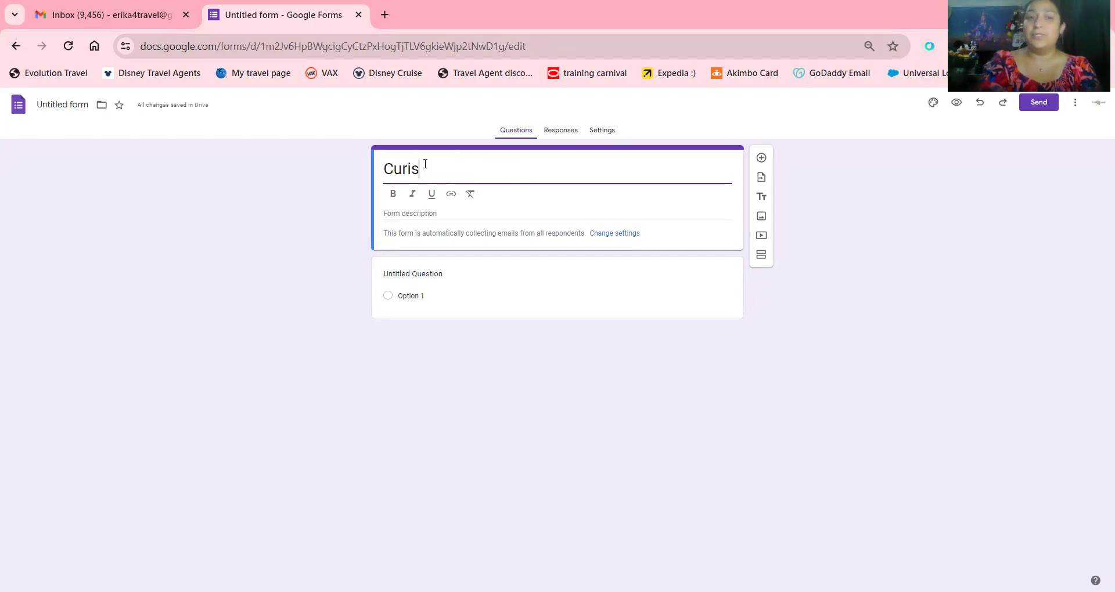
{"action": "key", "text": "BackSpace"}
{"action": "key", "text": "BackSpace"}
{"action": "key", "text": "BackSpace"}
{"action": "key", "text": "BackSpace"}
{"action": "type", "text": "ruis"}
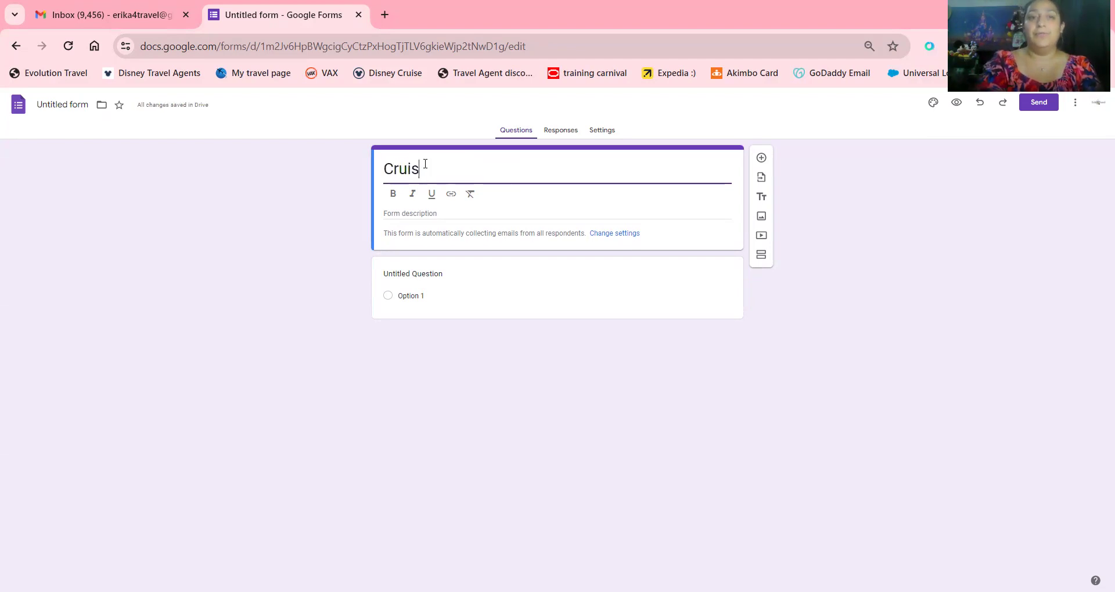
{"action": "type", "text": "e Quote fO"}
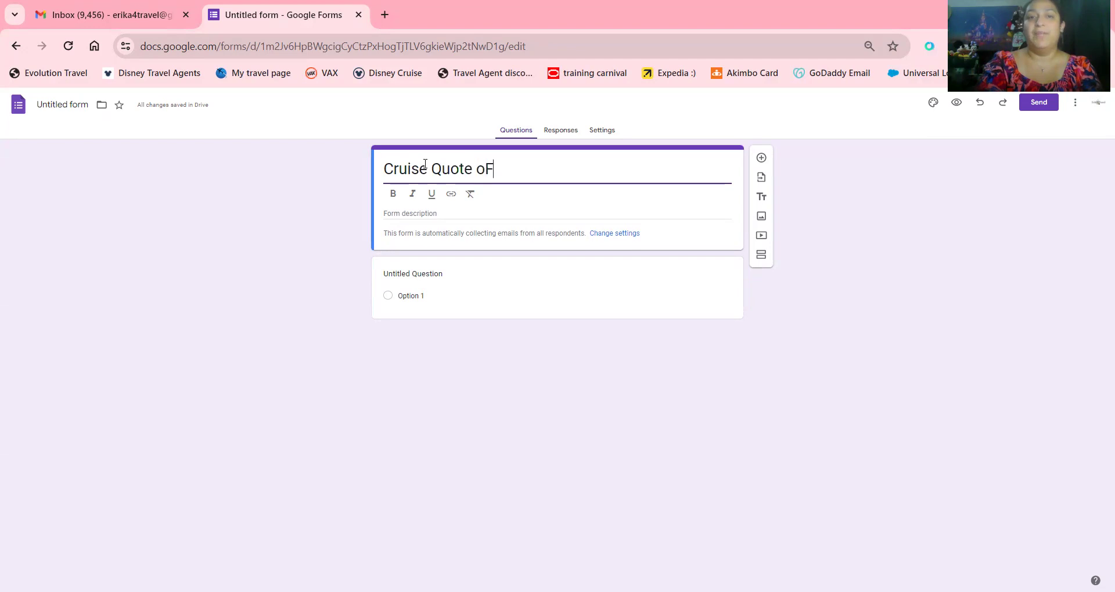
{"action": "key", "text": "BackSpace"}
{"action": "key", "text": "BackSpace"}
{"action": "type", "text": "FOrm"}
{"action": "key", "text": "BackSpace"}
{"action": "key", "text": "BackSpace"}
{"action": "key", "text": "BackSpace"}
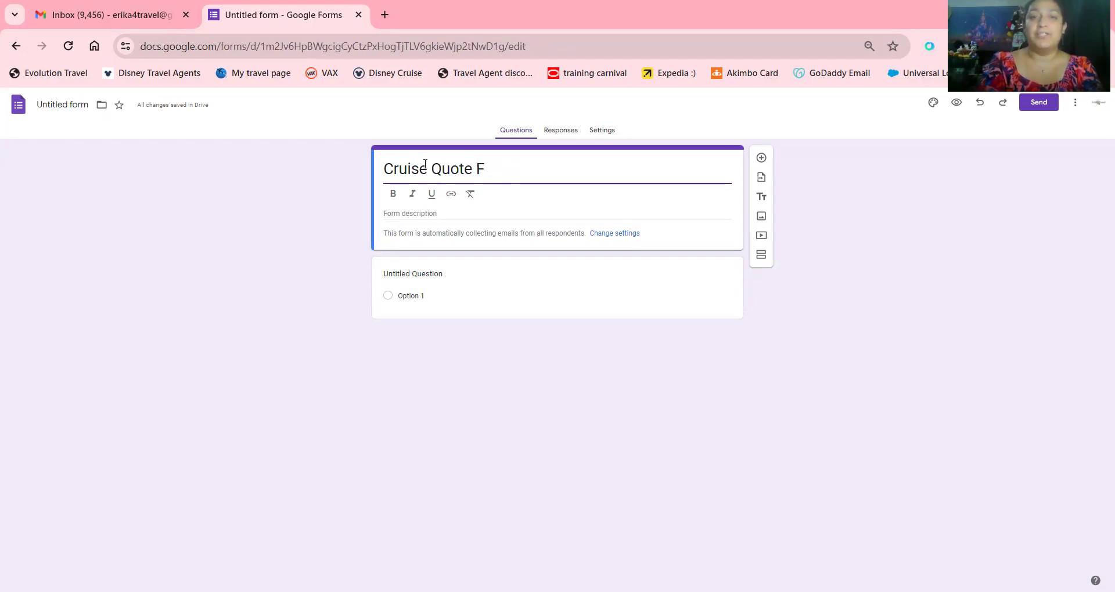
{"action": "type", "text": "orm"}
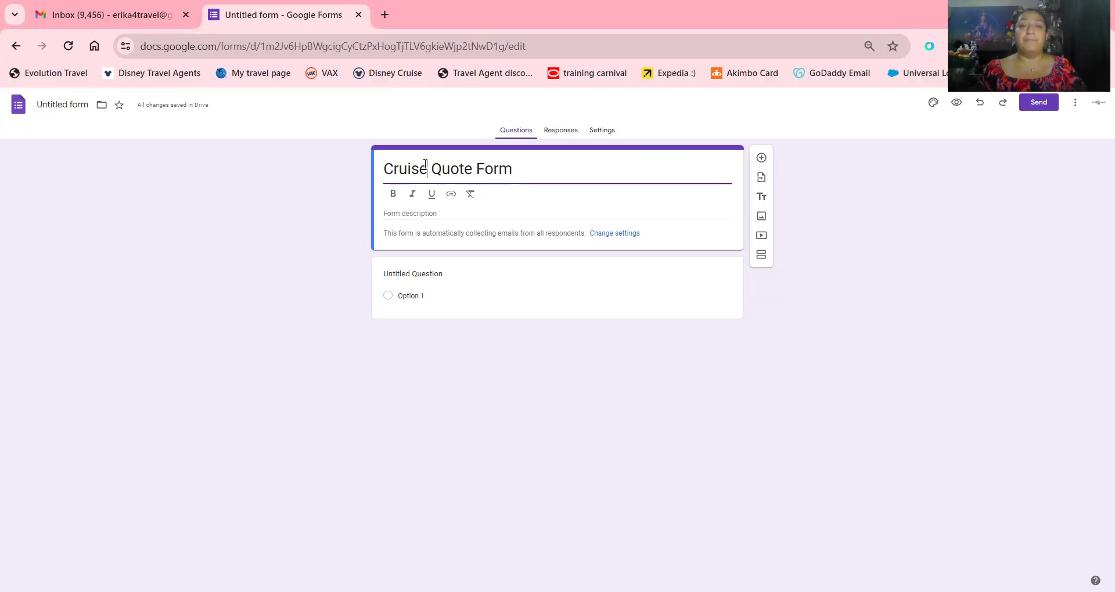
Set the form title to "Quote Form" and open the form description for editing
{"action": "triple_click", "coordinate": [426, 165]}
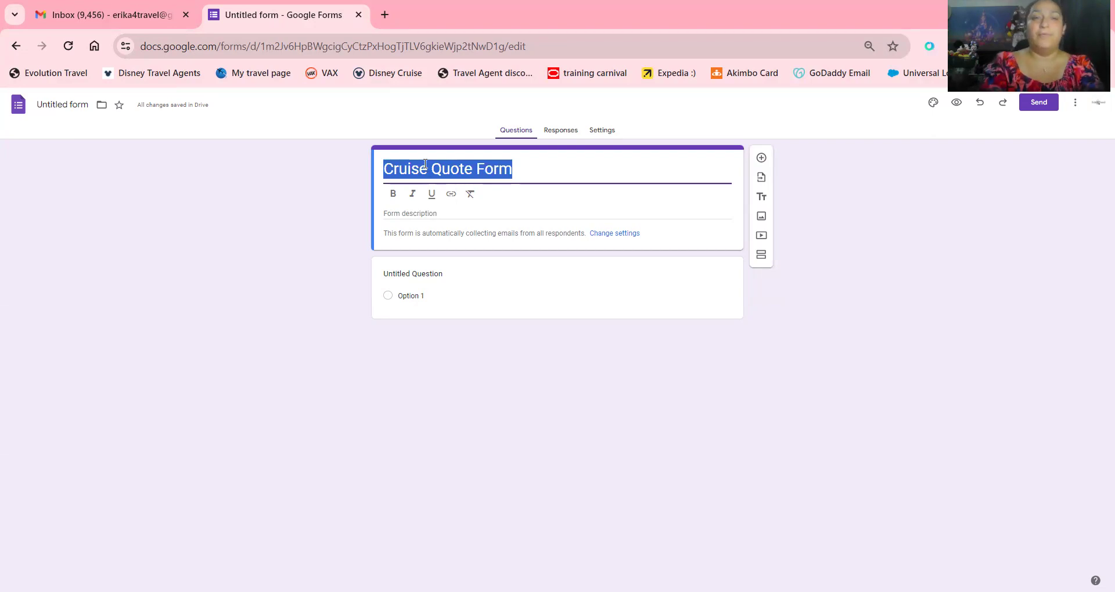
{"action": "type", "text": "Quote F"}
{"action": "key", "text": "BackSpace"}
{"action": "key", "text": "BackSpace"}
{"action": "key", "text": "BackSpace"}
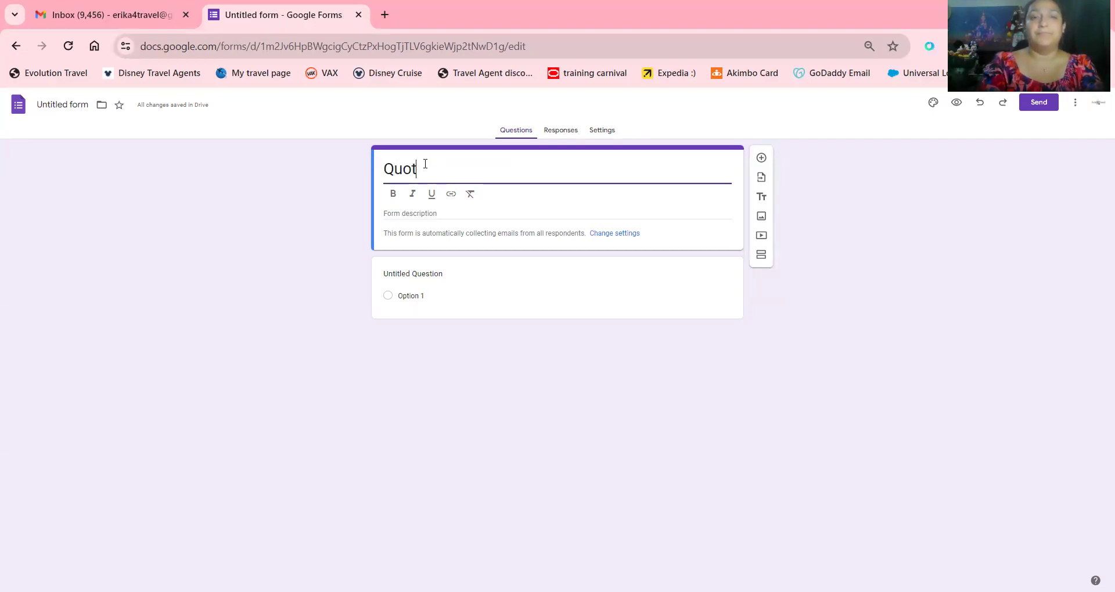
{"action": "type", "text": "e Form"}
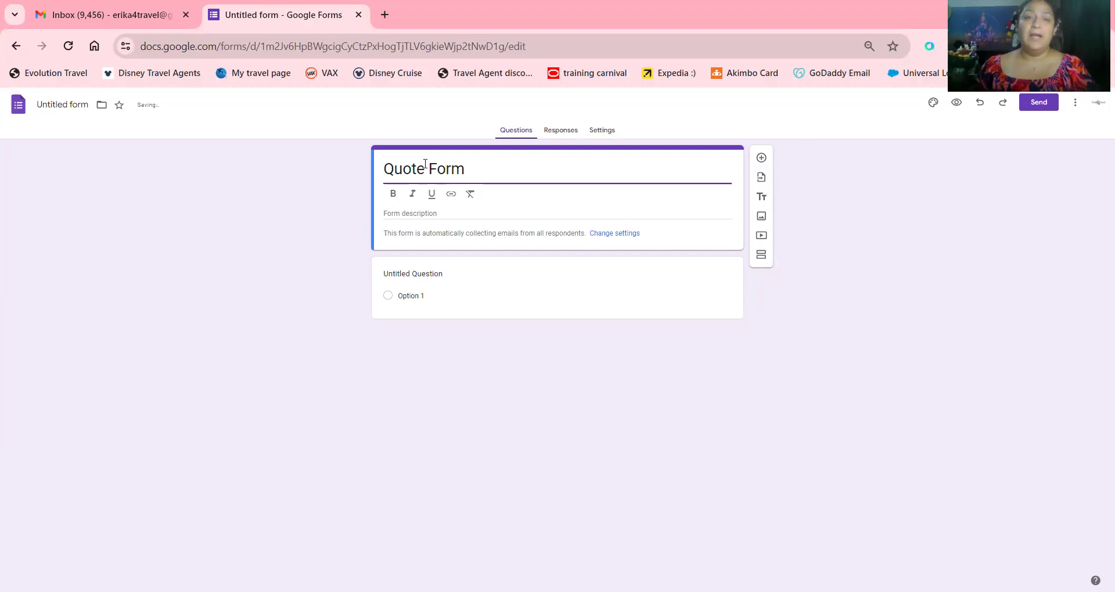
{"action": "left_click", "coordinate": [425, 214]}
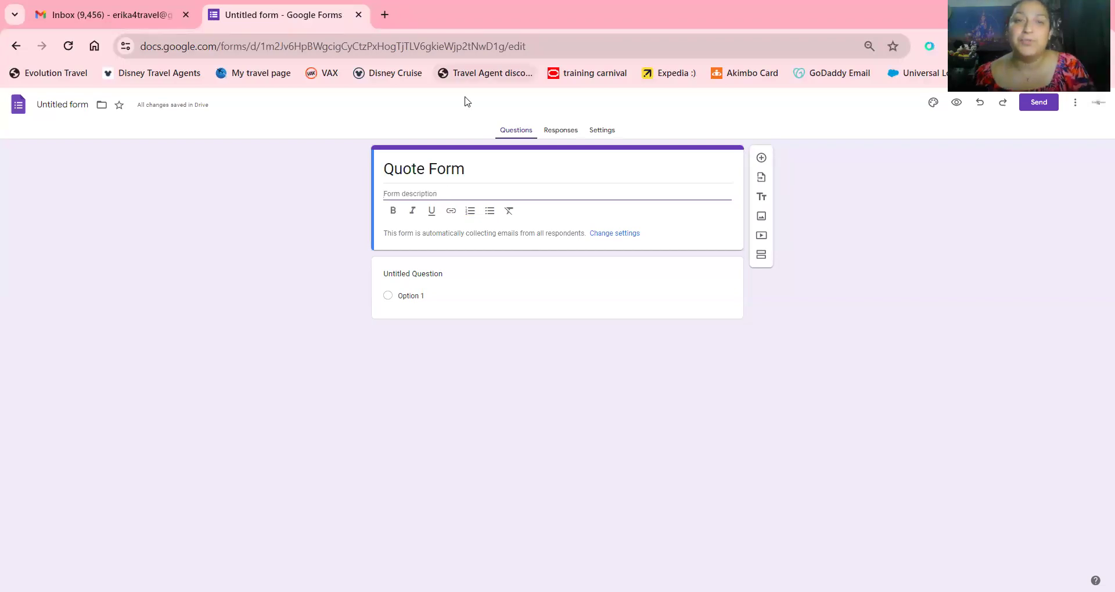
Open the Linktree page linktr.ee/erika4travel in a new browser tab
{"action": "left_click", "coordinate": [384, 14]}
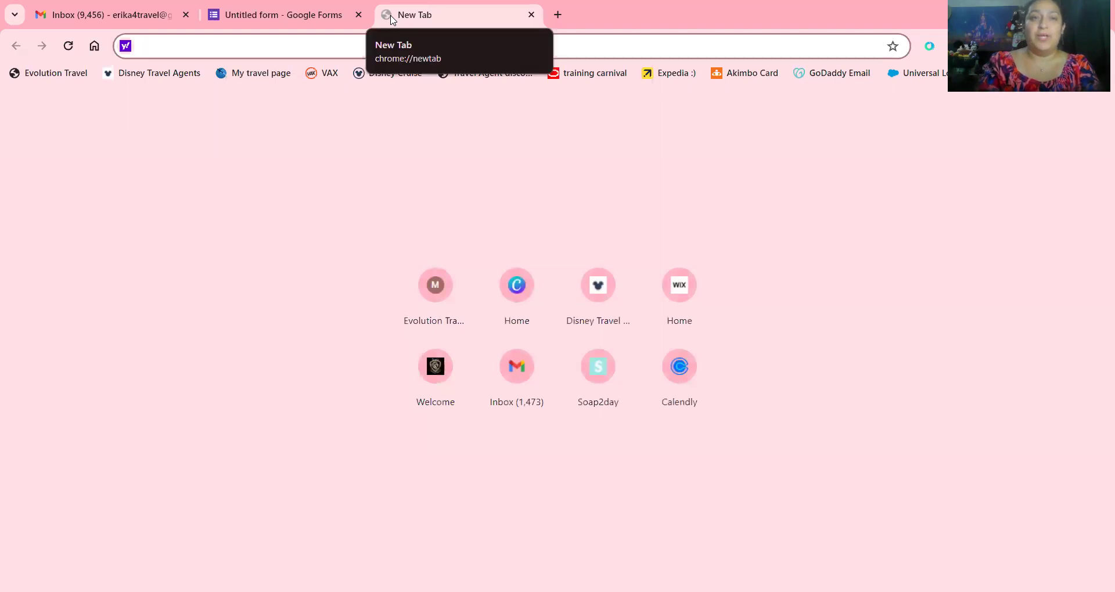
{"action": "type", "text": "g"}
{"action": "key", "text": "BackSpace"}
{"action": "key", "text": "BackSpace"}
{"action": "type", "text": "linktr.ee/erika4travel"}
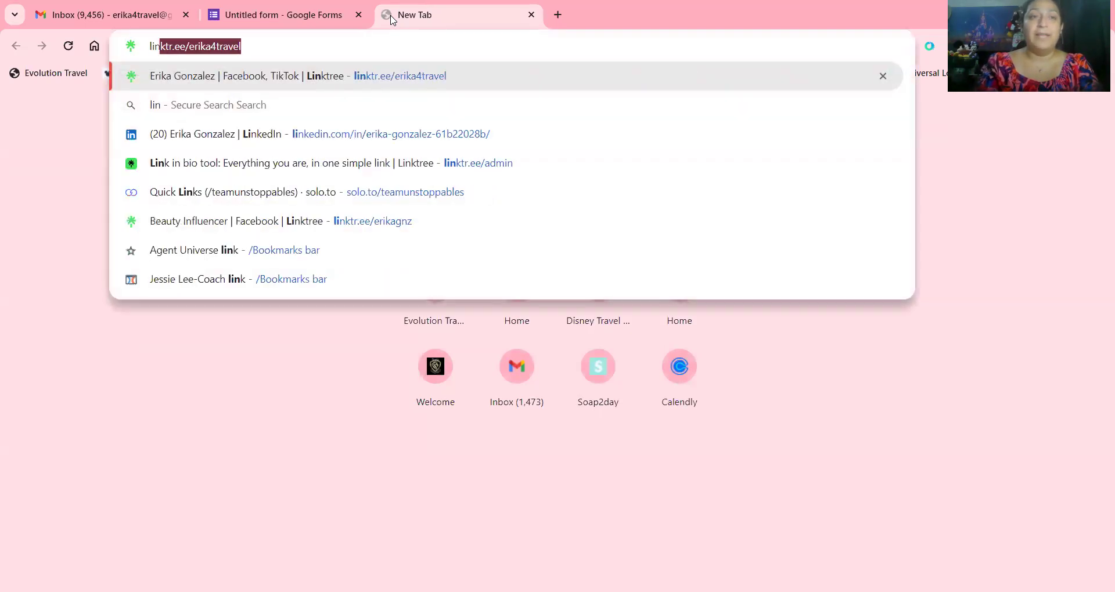
{"action": "key", "text": "Right"}
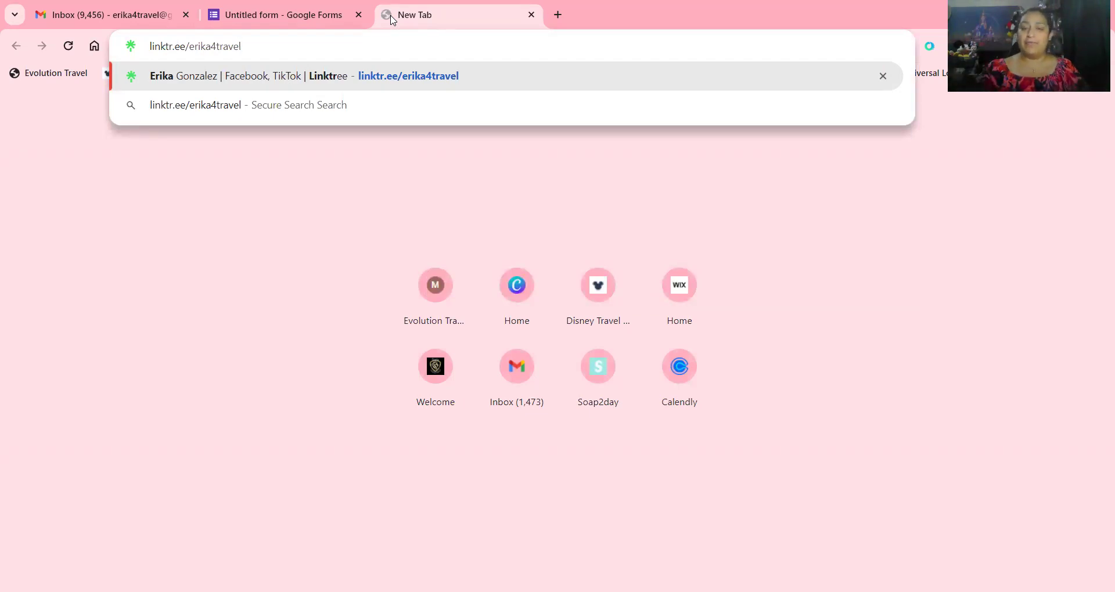
{"action": "key", "text": "Return"}
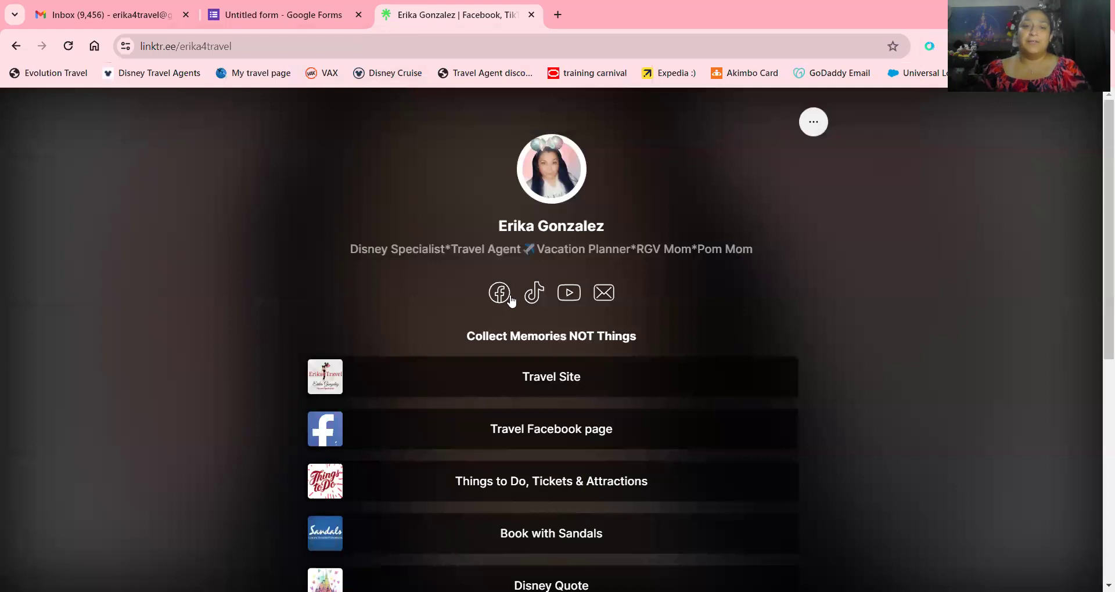
Open the Disney Quote link from the Linktree page and look through the questions of that Jotform
{"action": "scroll", "coordinate": [470, 346], "scroll_direction": "down", "scroll_amount": 5}
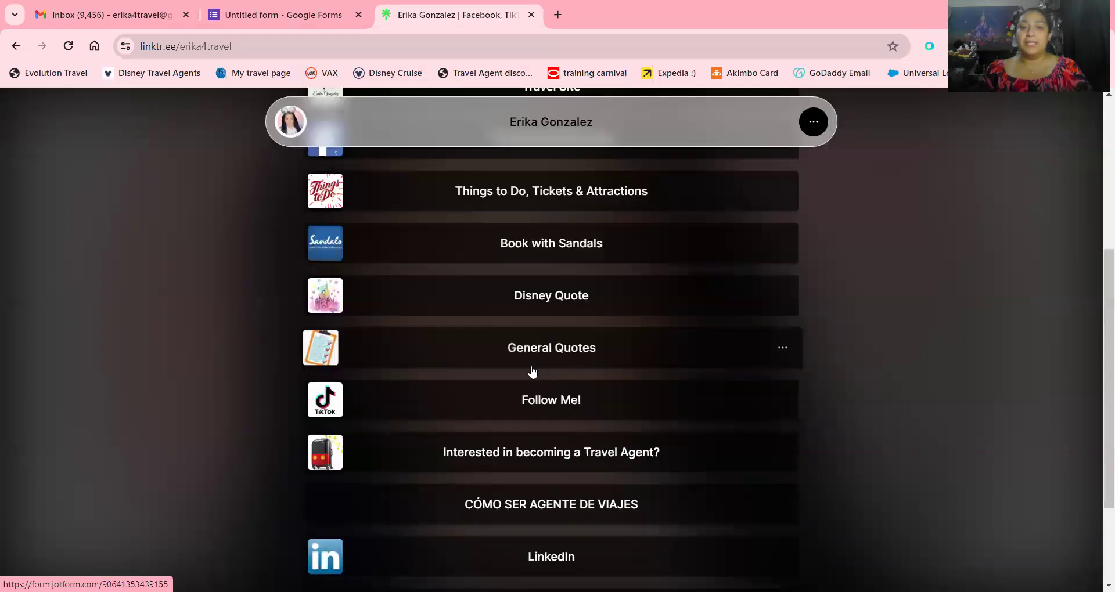
{"action": "left_click", "coordinate": [528, 304]}
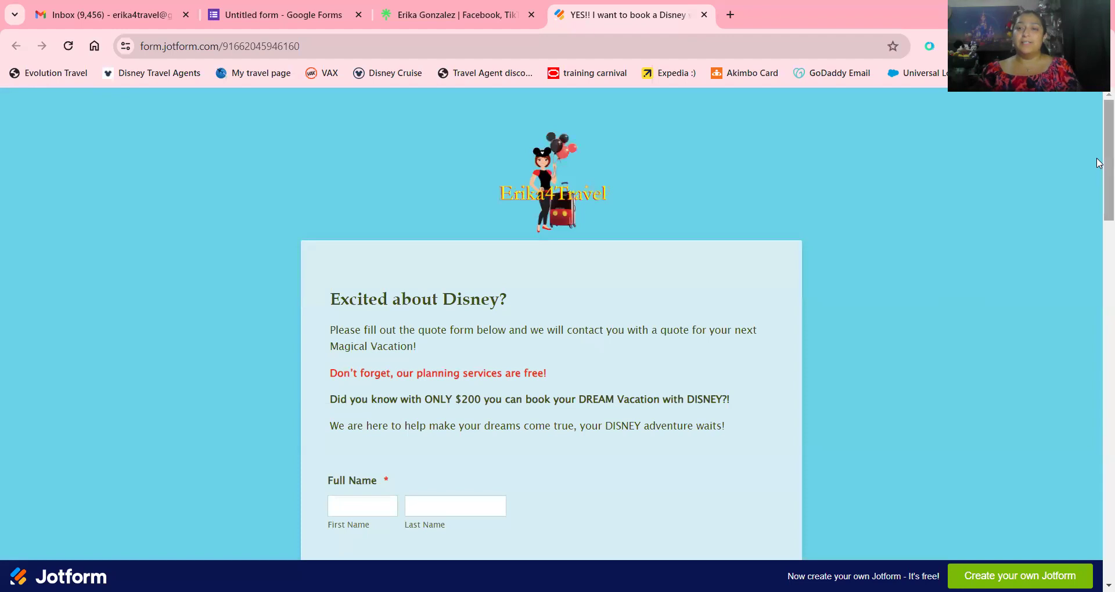
{"action": "left_click_drag", "start_coordinate": [1099, 168], "coordinate": [1099, 502]}
Return to the Linktree page and open the General Quotes link to view its Jotform
{"action": "left_click", "coordinate": [456, 14]}
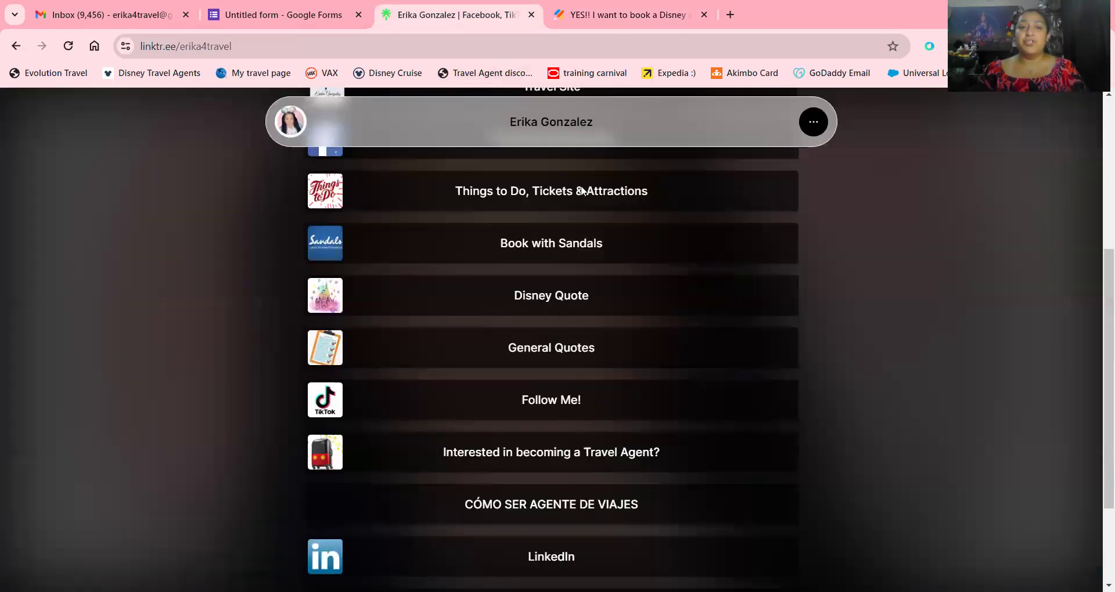
{"action": "left_click", "coordinate": [611, 347]}
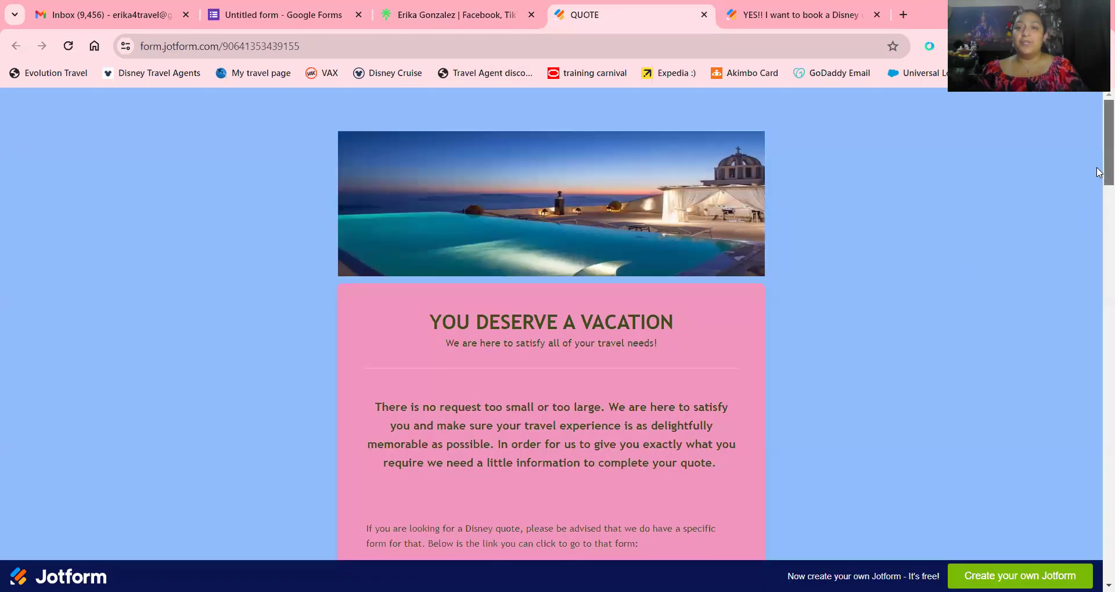
{"action": "left_click_drag", "start_coordinate": [1099, 162], "coordinate": [1100, 119]}
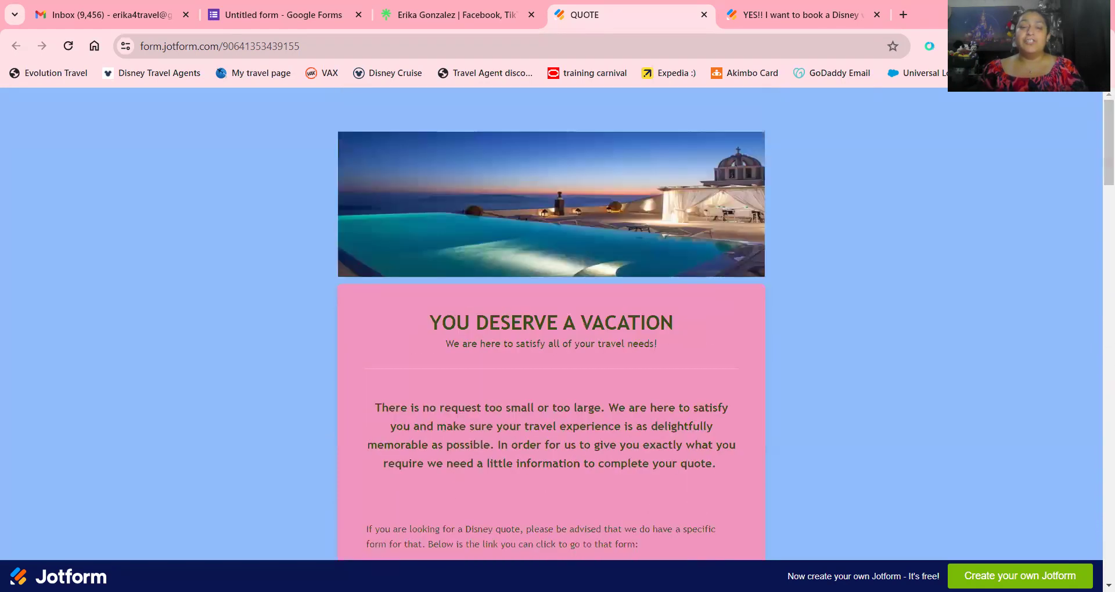
Switch briefly to the Disney quote form, then examine the general quote form's introduction, contact fields, preferred contact method and vacation type options
{"action": "left_click", "coordinate": [772, 5]}
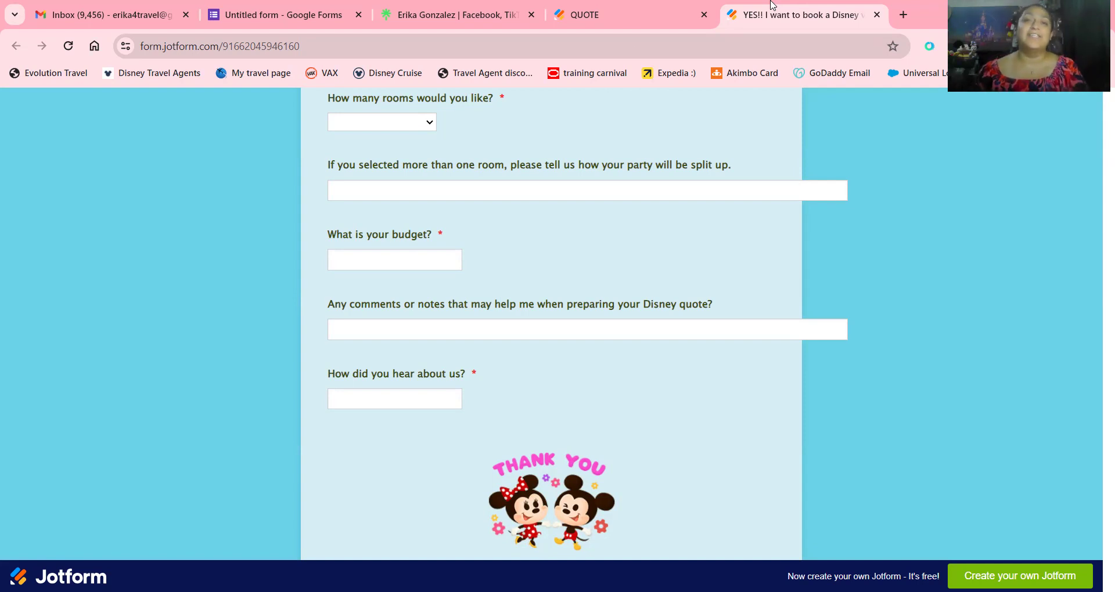
{"action": "left_click", "coordinate": [592, 11]}
{"action": "scroll", "coordinate": [641, 335], "scroll_direction": "down", "scroll_amount": 4}
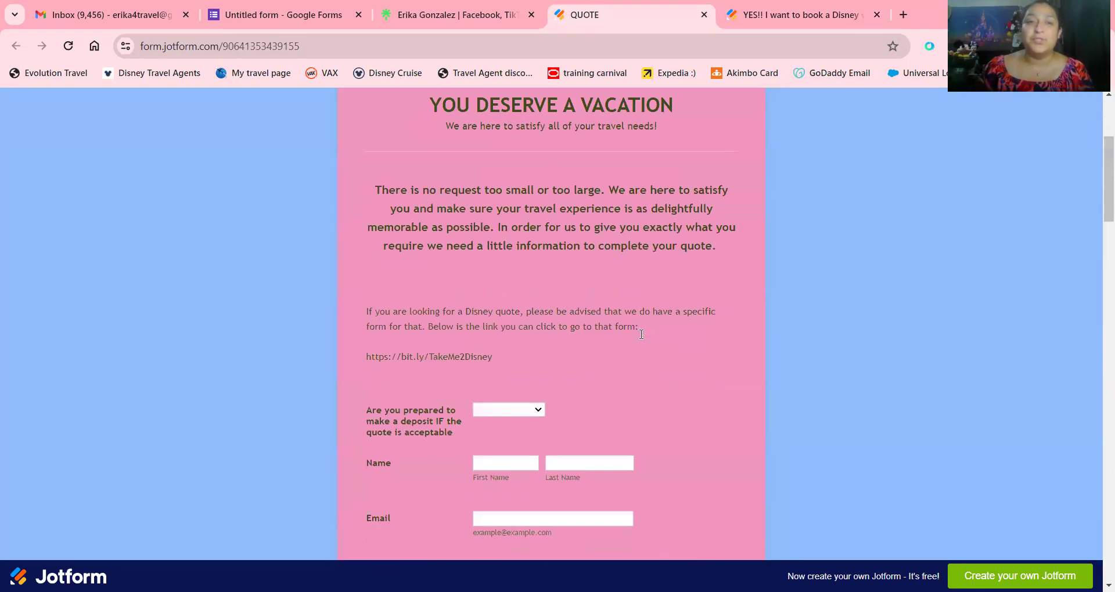
{"action": "scroll", "coordinate": [641, 334], "scroll_direction": "up", "scroll_amount": 2}
{"action": "scroll", "coordinate": [640, 336], "scroll_direction": "down", "scroll_amount": 8}
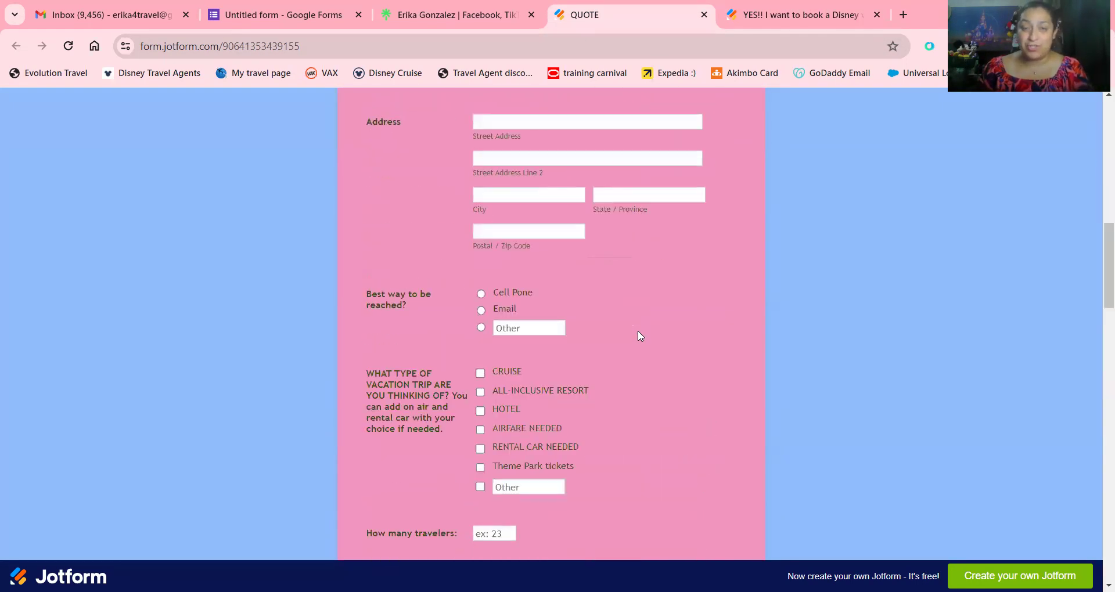
{"action": "scroll", "coordinate": [640, 335], "scroll_direction": "down", "scroll_amount": 1}
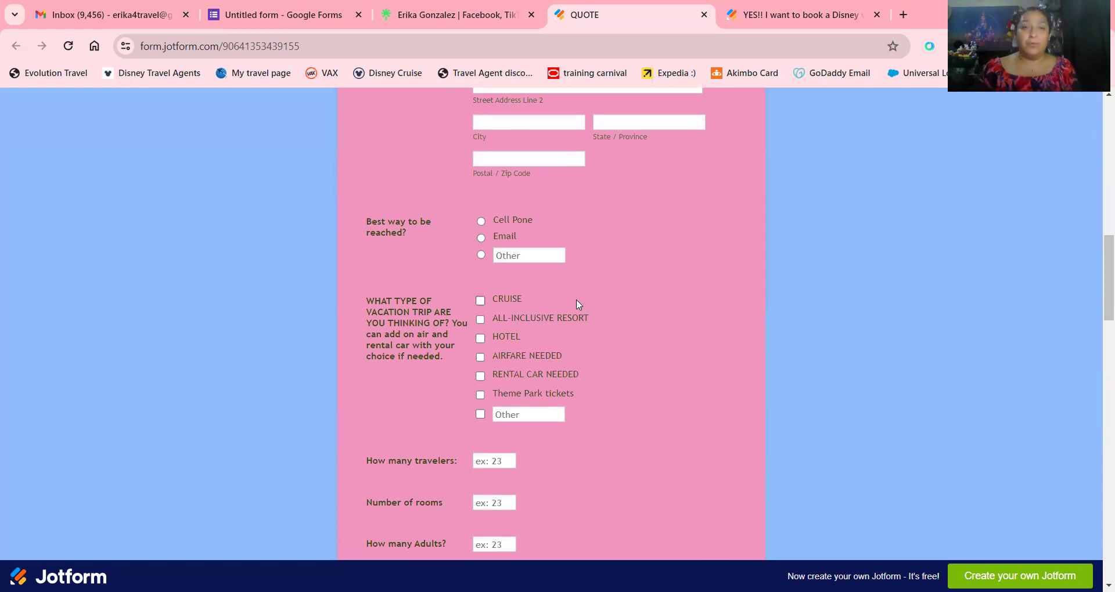
{"action": "scroll", "coordinate": [576, 306], "scroll_direction": "up", "scroll_amount": 10}
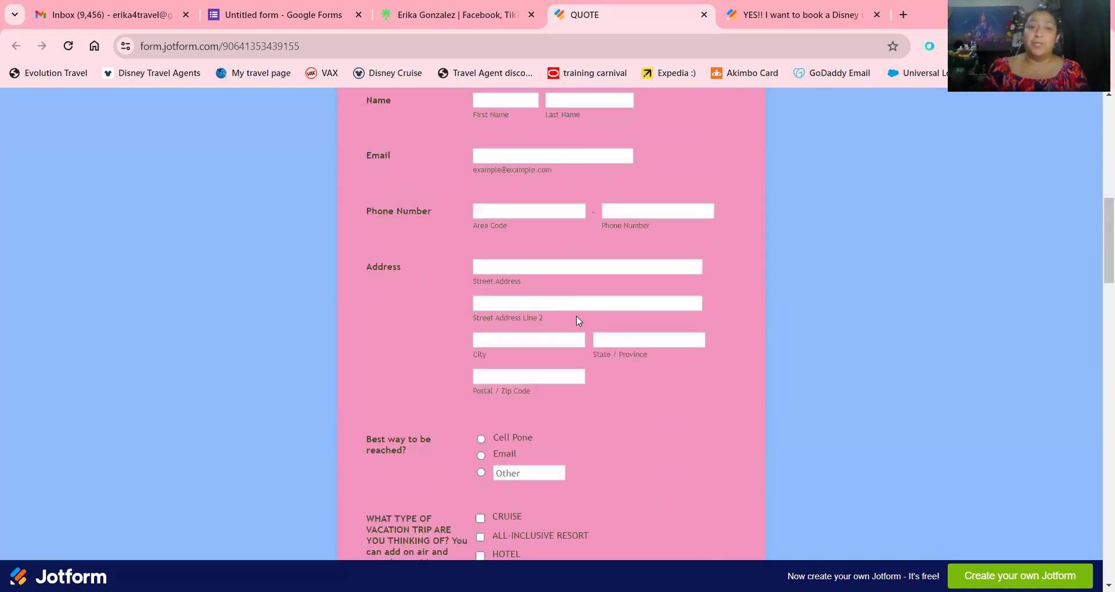
{"action": "scroll", "coordinate": [573, 314], "scroll_direction": "down", "scroll_amount": 2}
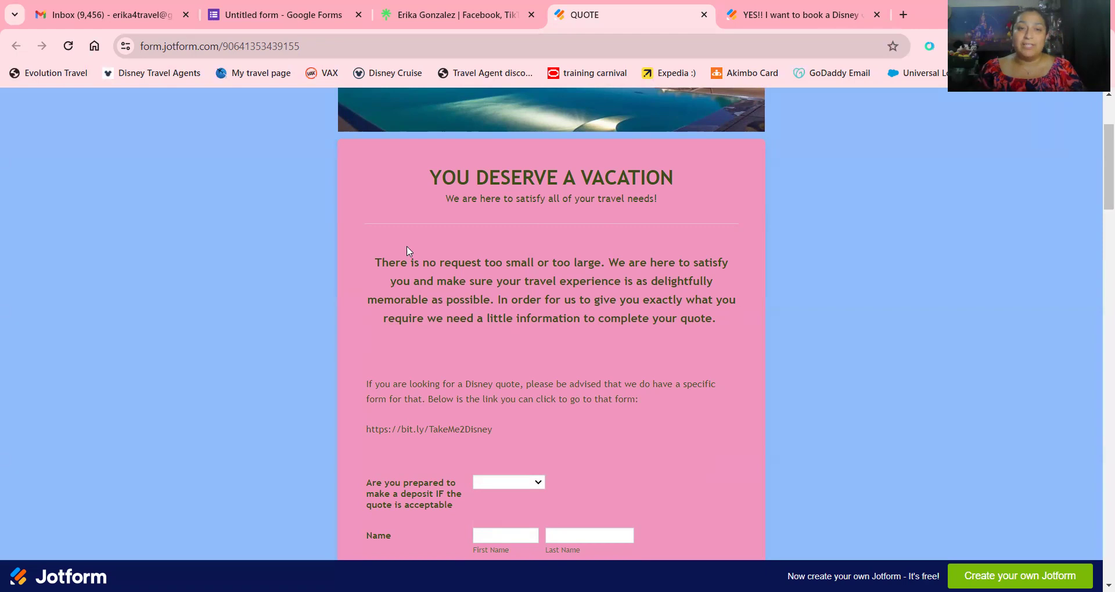
Review the general quote form's introduction, deposit question and contact fields, checking them against the Google Forms quote form
{"action": "left_click", "coordinate": [380, 12]}
{"action": "left_click", "coordinate": [294, 7]}
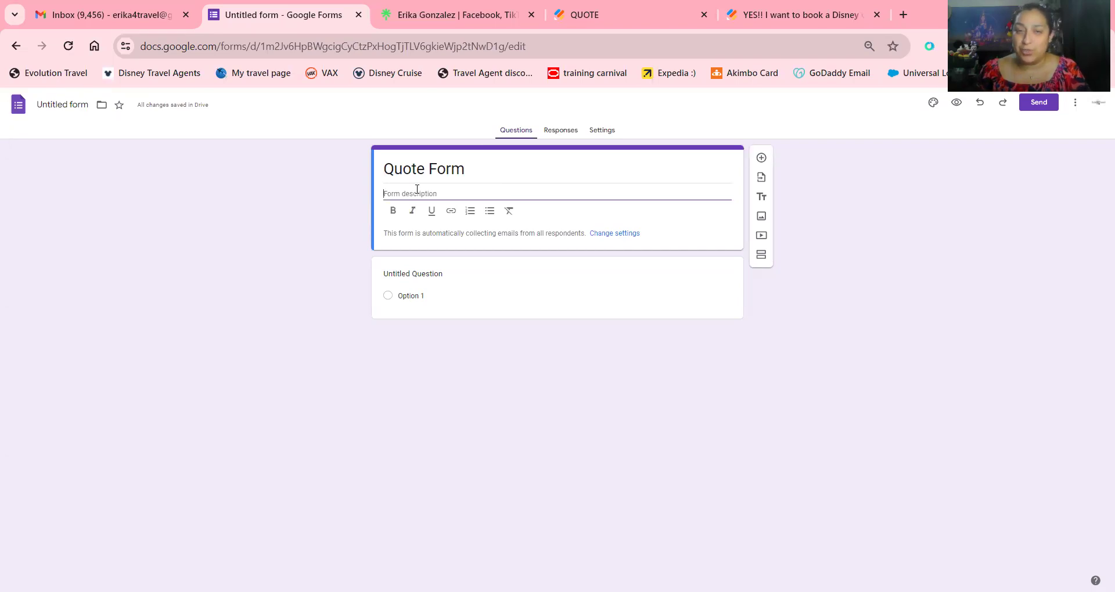
{"action": "left_click", "coordinate": [607, 15]}
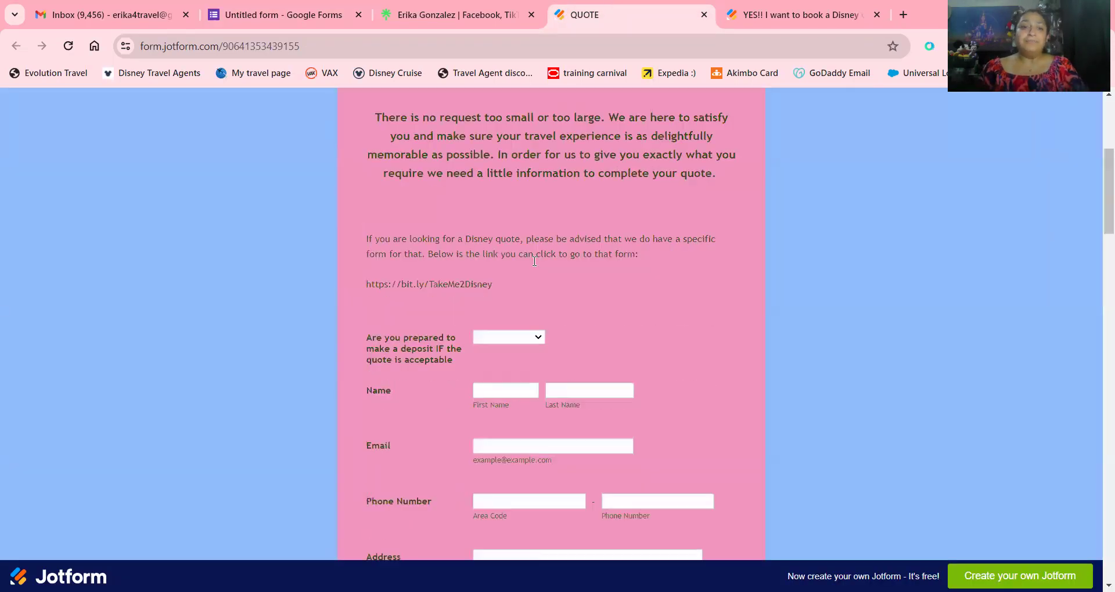
{"action": "scroll", "coordinate": [534, 261], "scroll_direction": "down", "scroll_amount": 6}
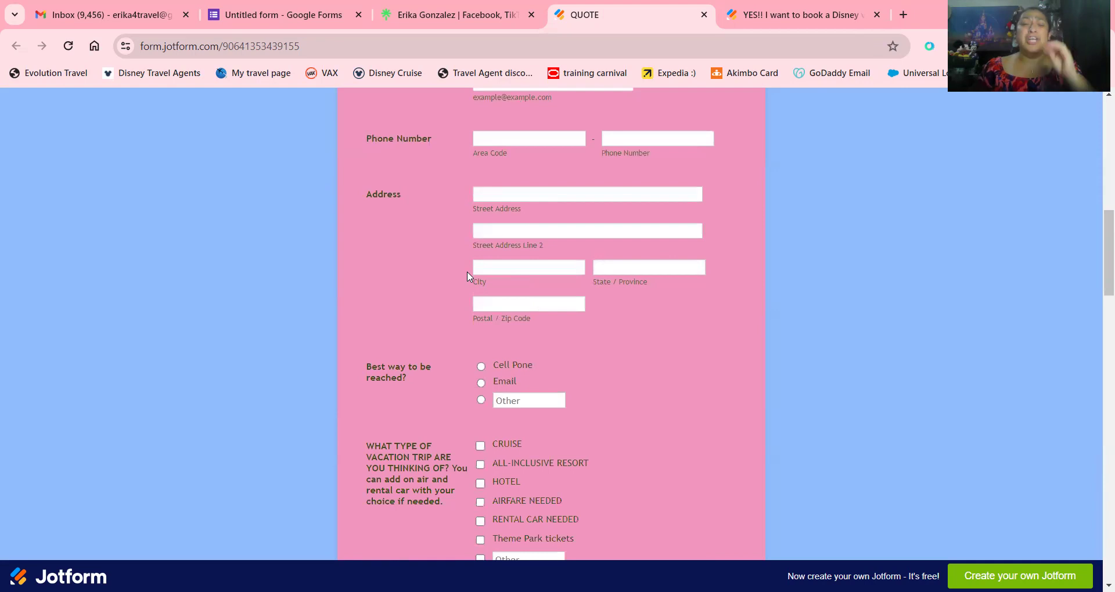
{"action": "scroll", "coordinate": [467, 275], "scroll_direction": "up", "scroll_amount": 5}
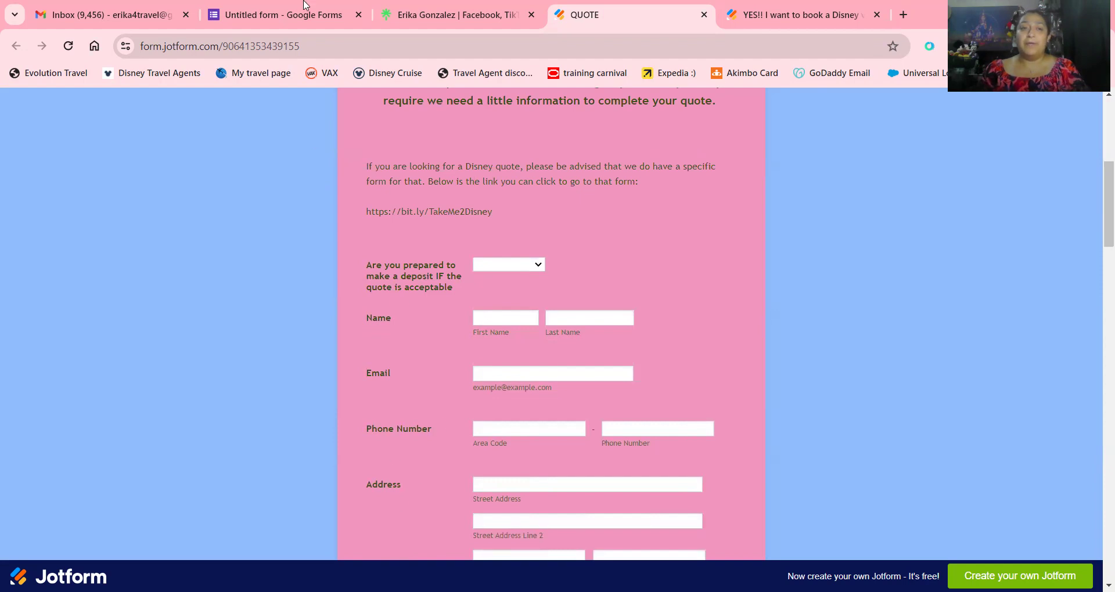
{"action": "left_click", "coordinate": [283, 8]}
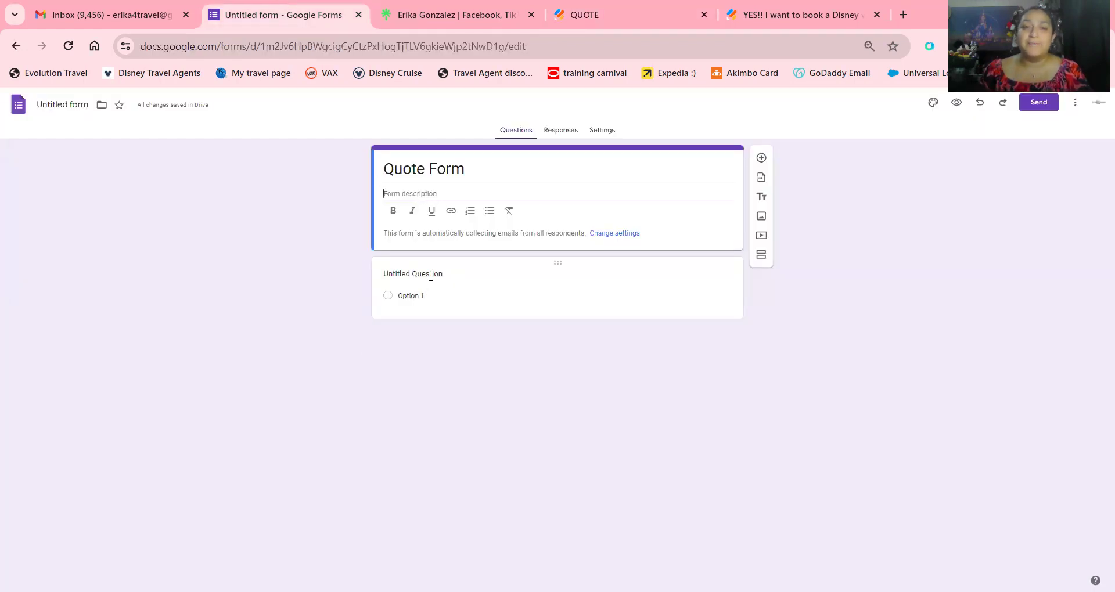
Look over the general and Disney quote forms and their Linktree links, ending on the Google Forms quote form
{"action": "left_click", "coordinate": [639, 14]}
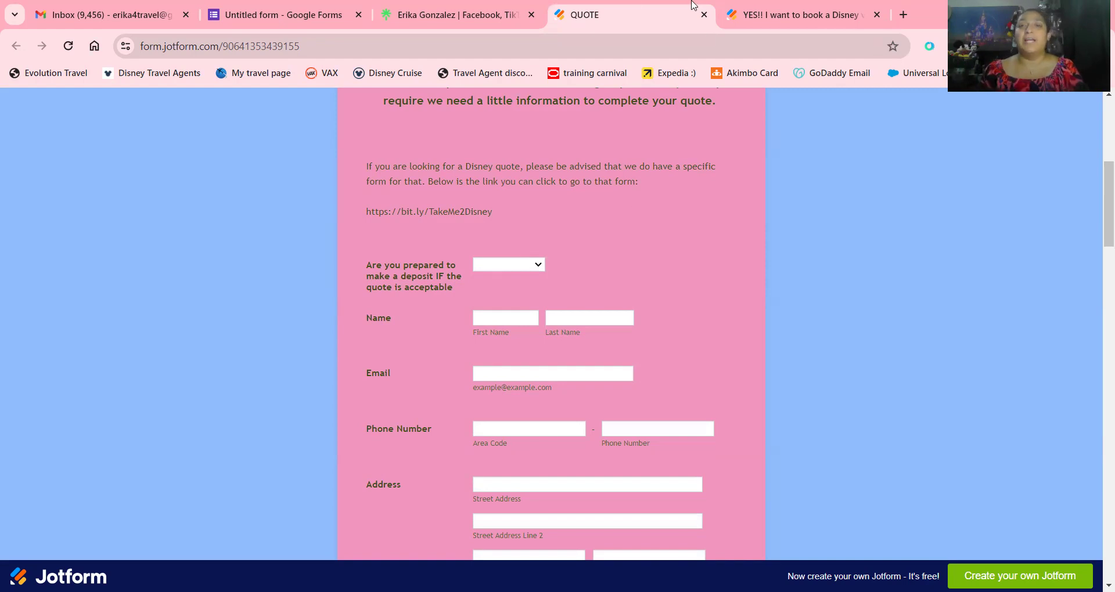
{"action": "left_click", "coordinate": [754, 12]}
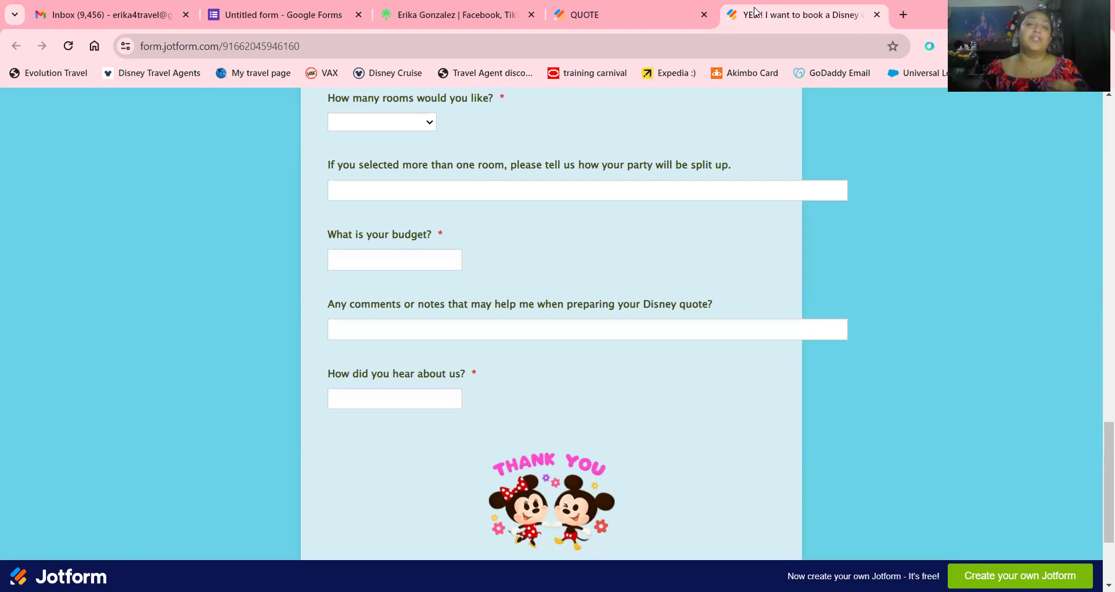
{"action": "left_click", "coordinate": [325, 14]}
{"action": "left_click", "coordinate": [438, 4]}
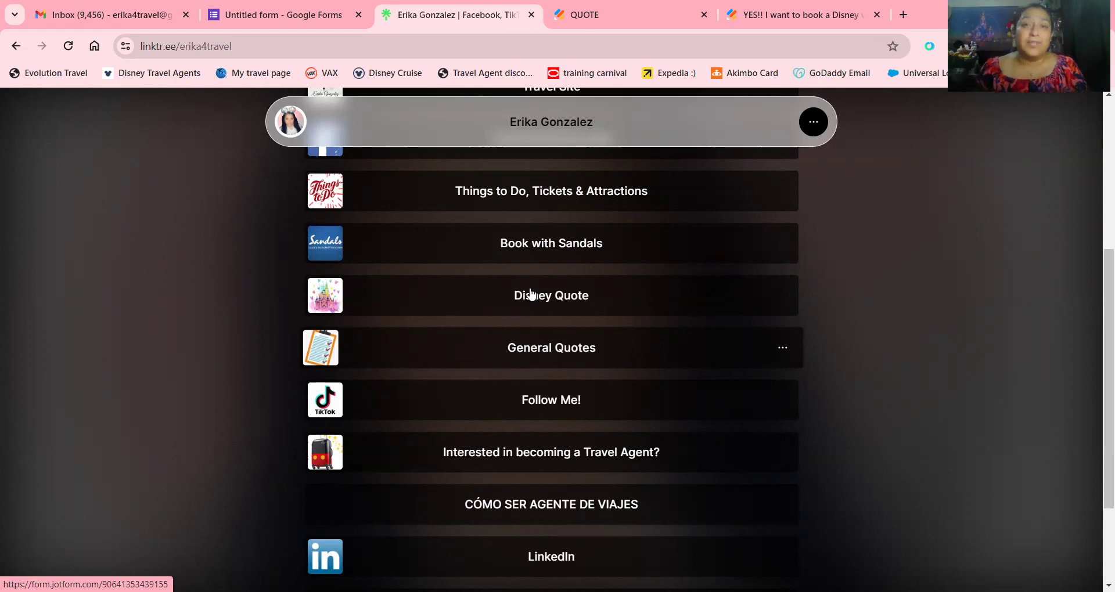
{"action": "key", "text": "ctrl+Tab"}
{"action": "key", "text": "ctrl+Tab"}
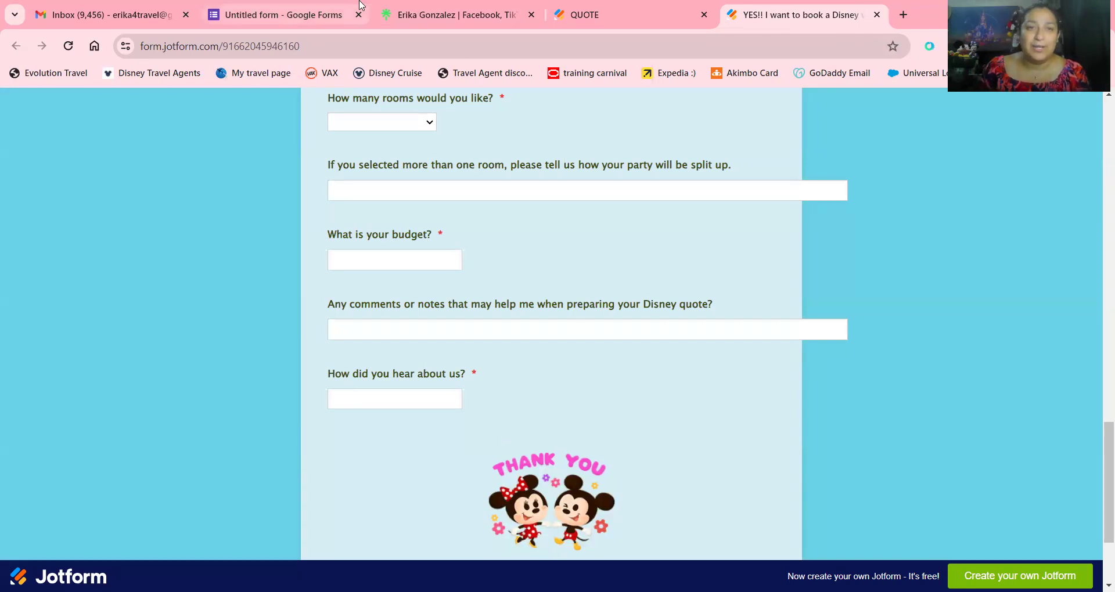
{"action": "left_click", "coordinate": [306, 2]}
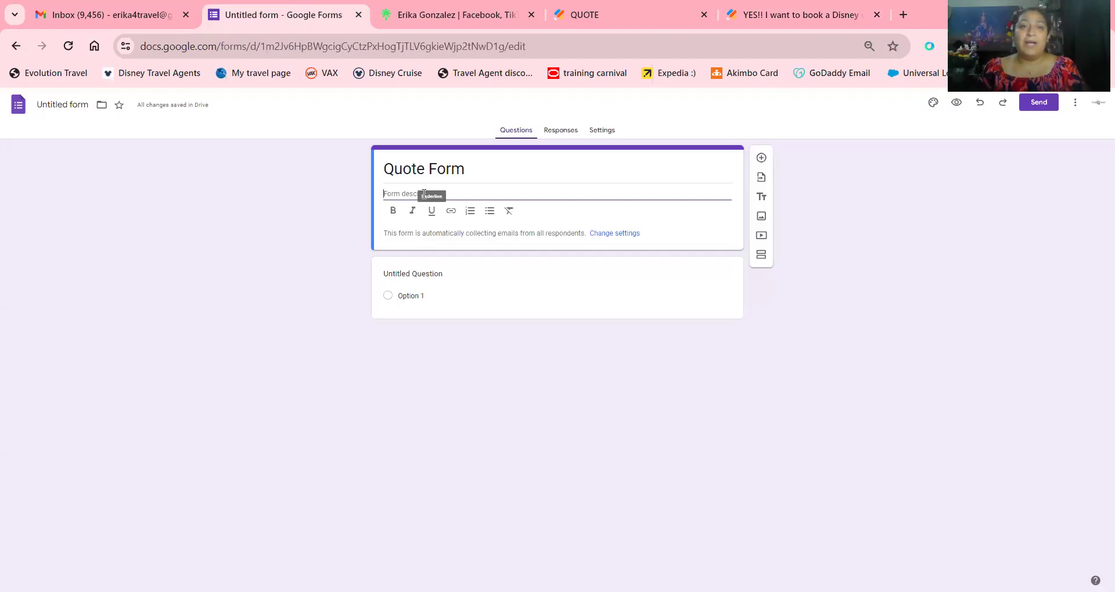
Copy "YOU DESERVE A VACATION" and its tagline from the general quote Jotform into the form description, without bullet formatting
{"action": "left_click", "coordinate": [572, 11]}
{"action": "scroll", "coordinate": [497, 223], "scroll_direction": "up", "scroll_amount": 5}
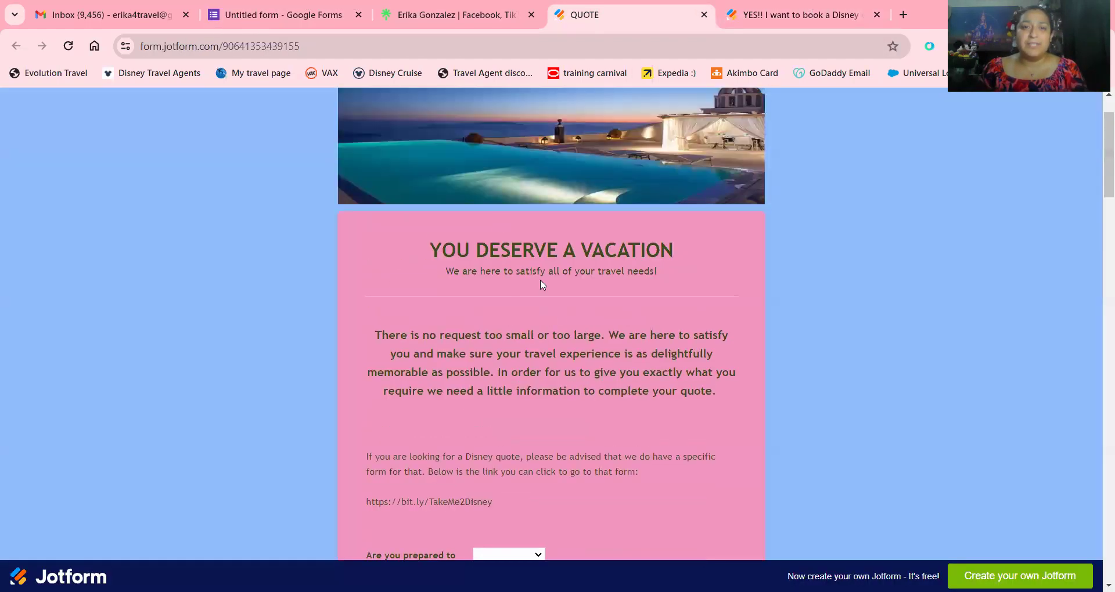
{"action": "left_click_drag", "start_coordinate": [673, 272], "coordinate": [410, 231]}
{"action": "key", "text": "ctrl+c"}
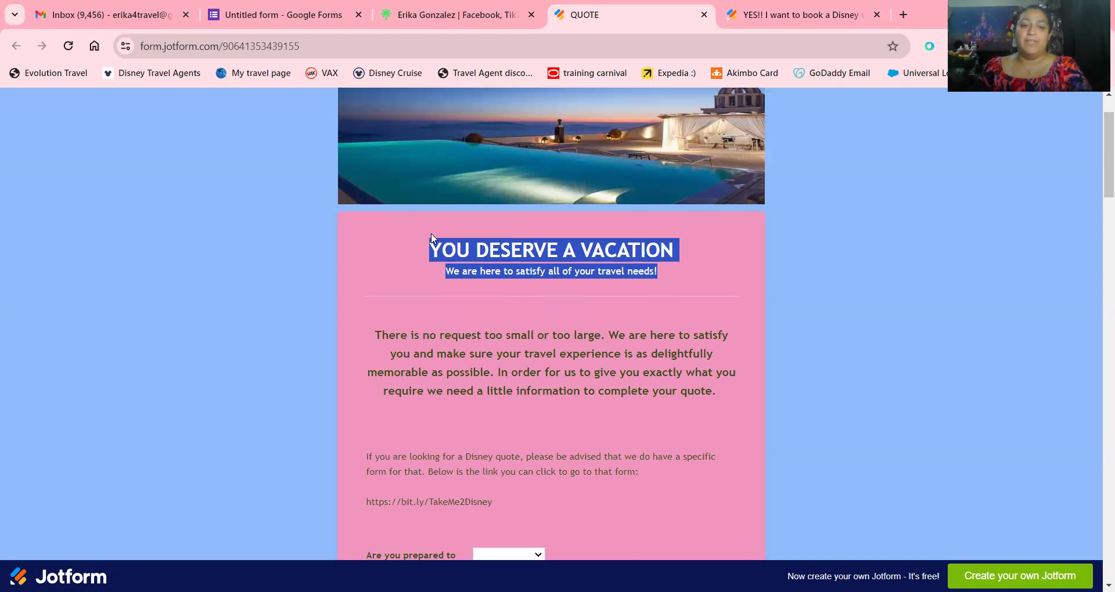
{"action": "left_click", "coordinate": [278, 15]}
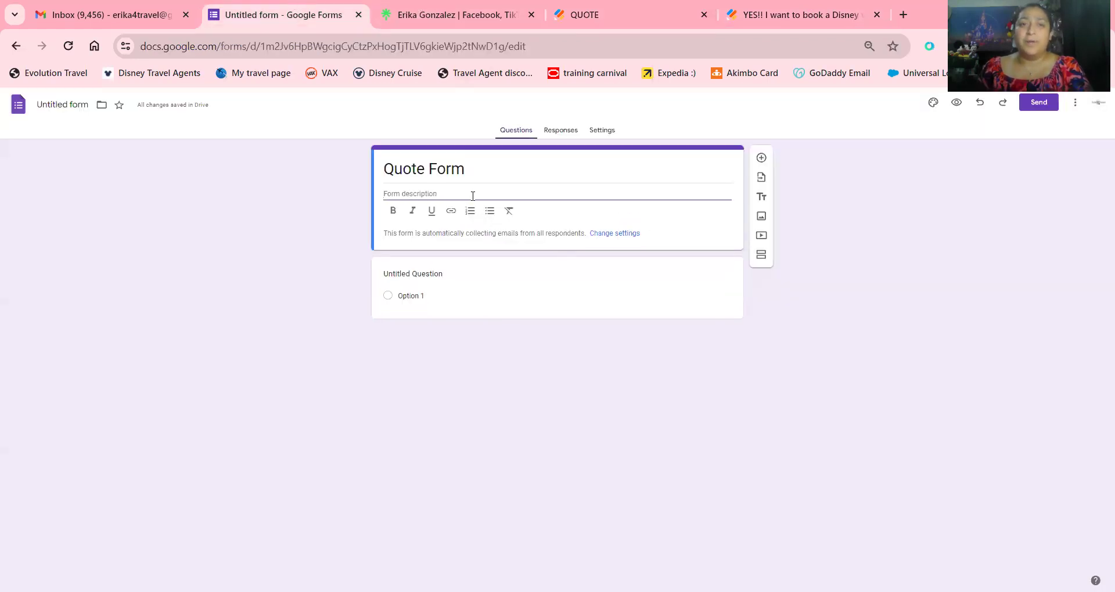
{"action": "key", "text": "ctrl+v"}
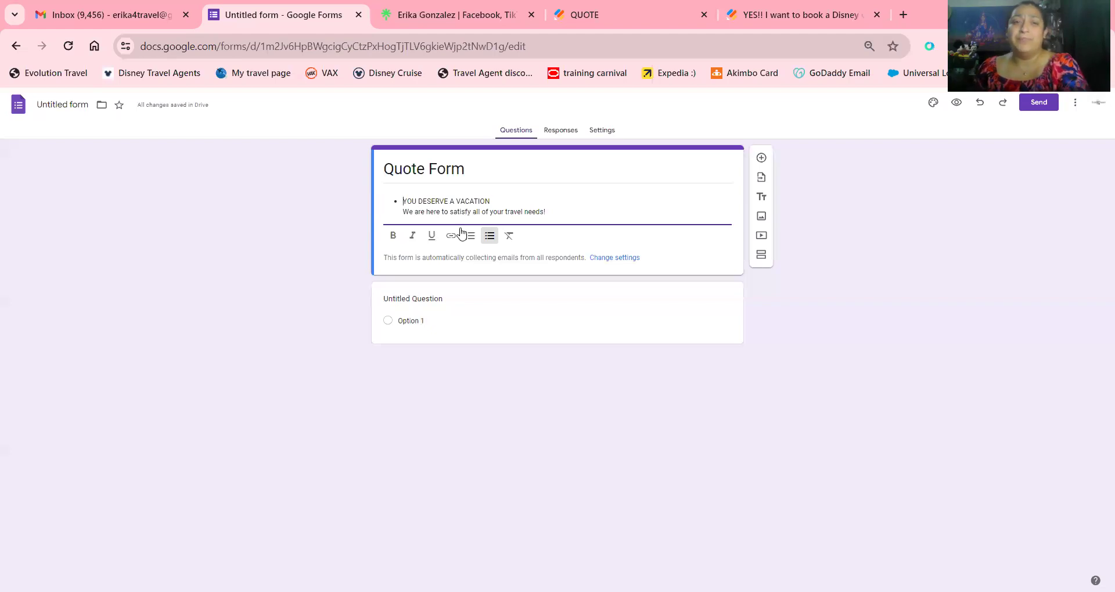
{"action": "left_click", "coordinate": [392, 235]}
{"action": "left_click", "coordinate": [489, 236]}
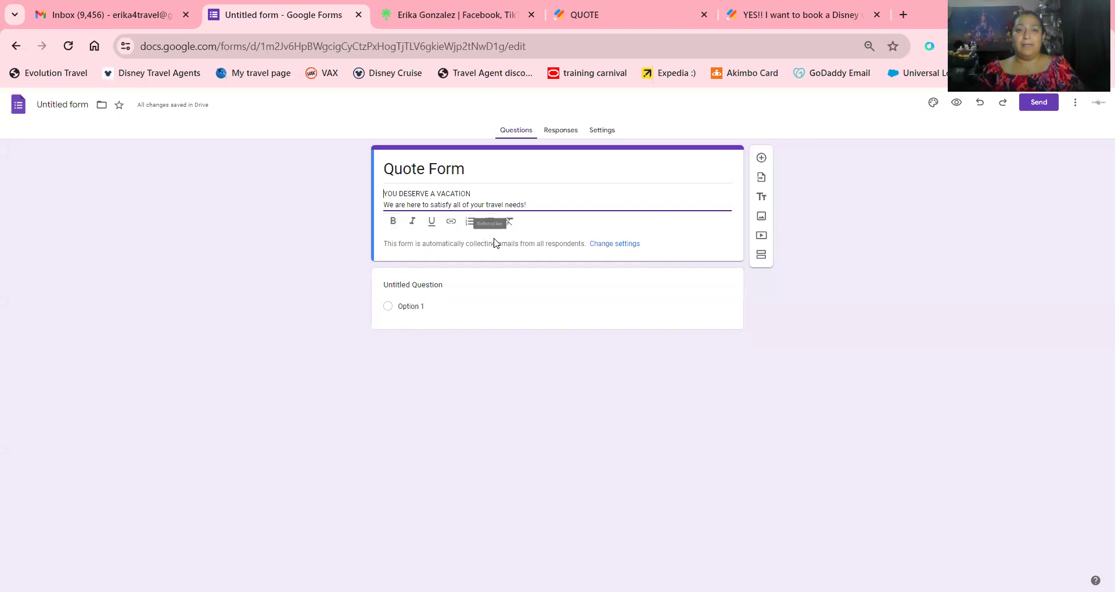
Make the "YOU DESERVE A VACATION" line in the form description bold and underlined
{"action": "triple_click", "coordinate": [443, 198]}
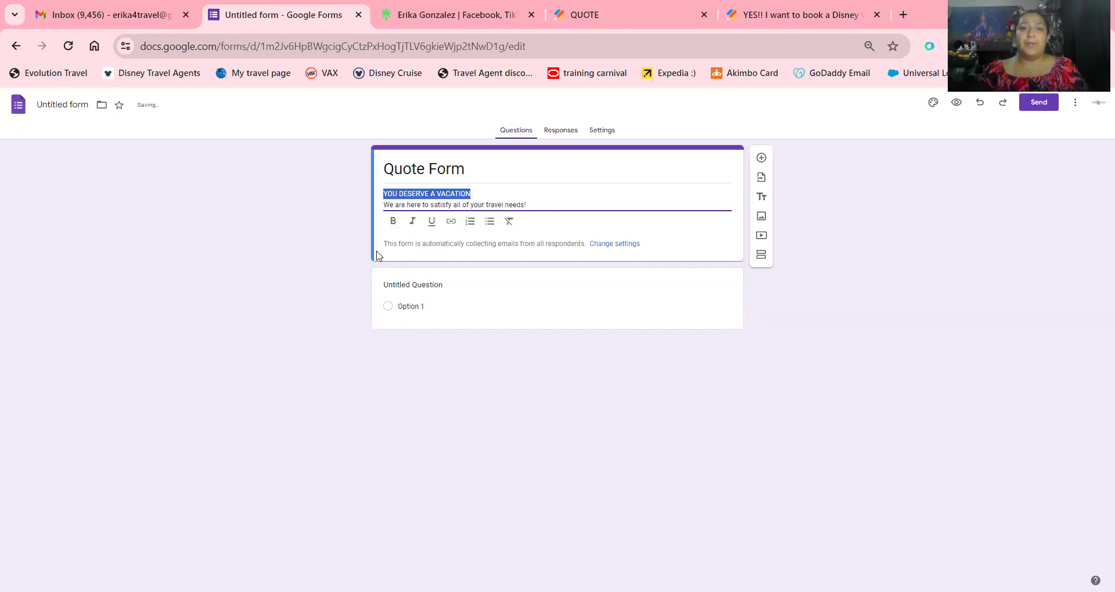
{"action": "left_click", "coordinate": [392, 221]}
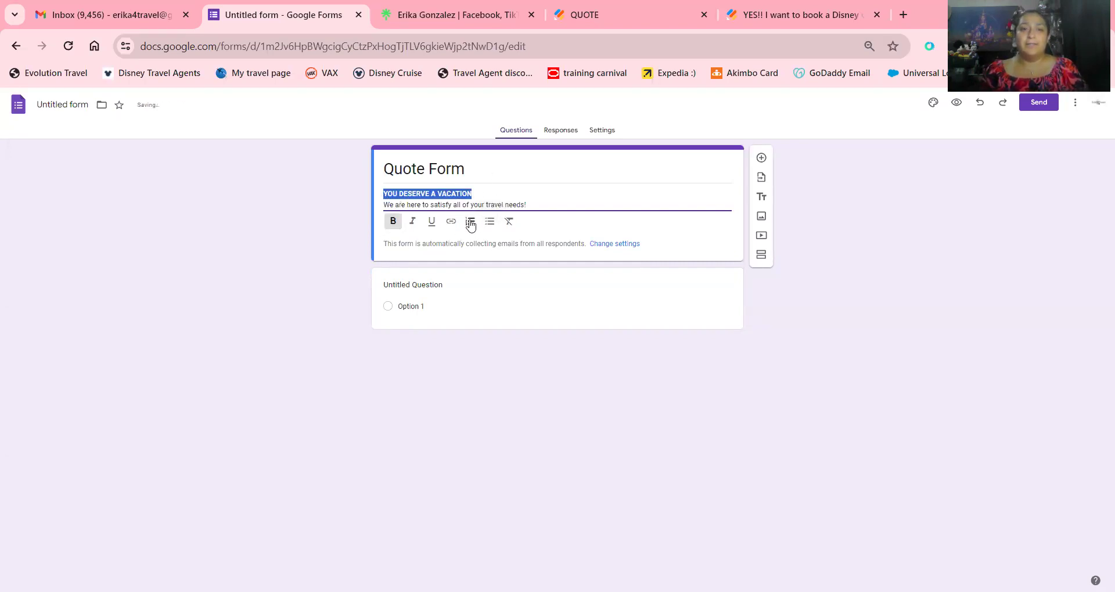
{"action": "left_click", "coordinate": [431, 221]}
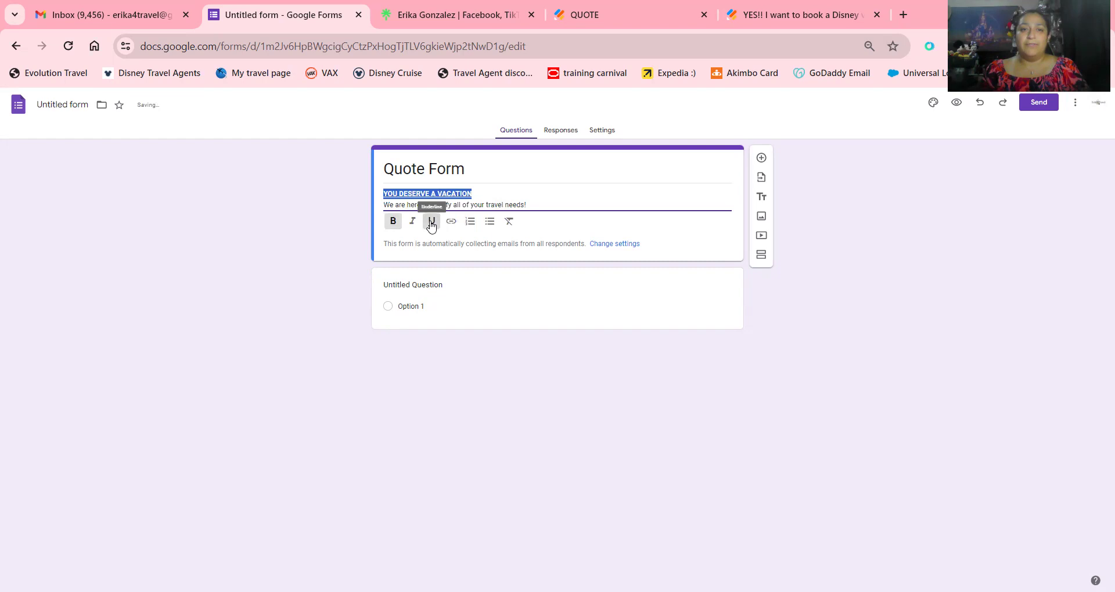
{"action": "left_click_drag", "start_coordinate": [520, 203], "coordinate": [341, 189]}
{"action": "left_click", "coordinate": [532, 200]}
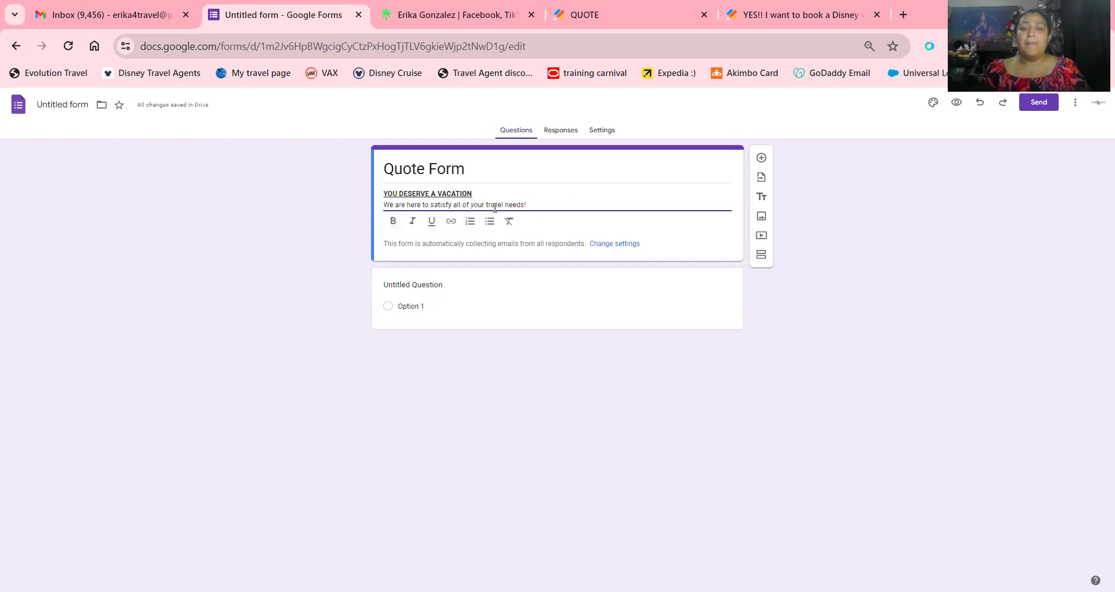
Title the form's first question "First & Last Name"
{"action": "left_click", "coordinate": [405, 285]}
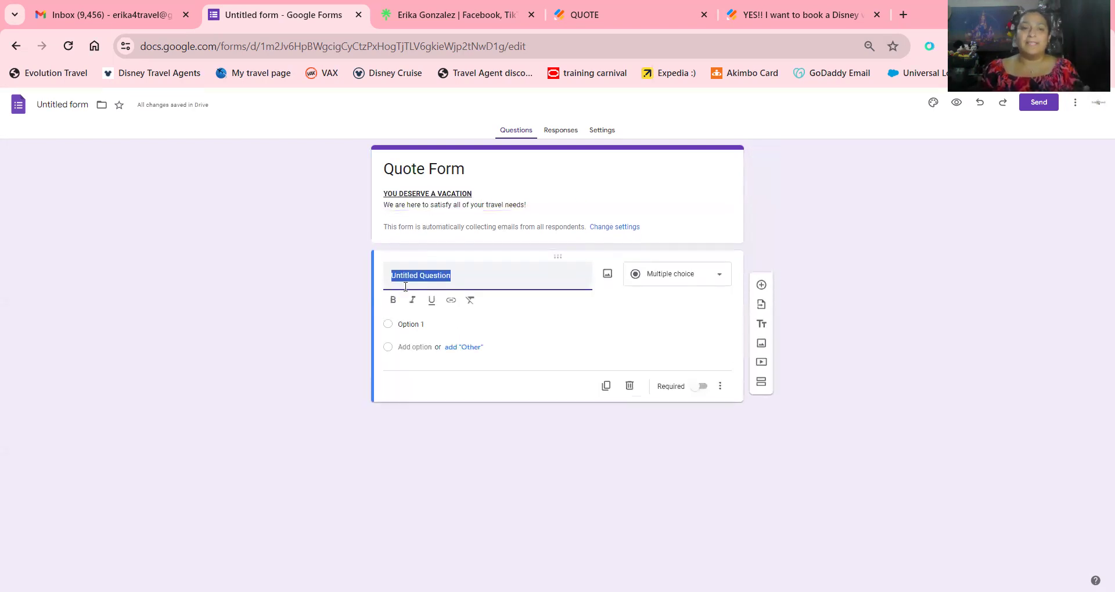
{"action": "type", "text": "N"}
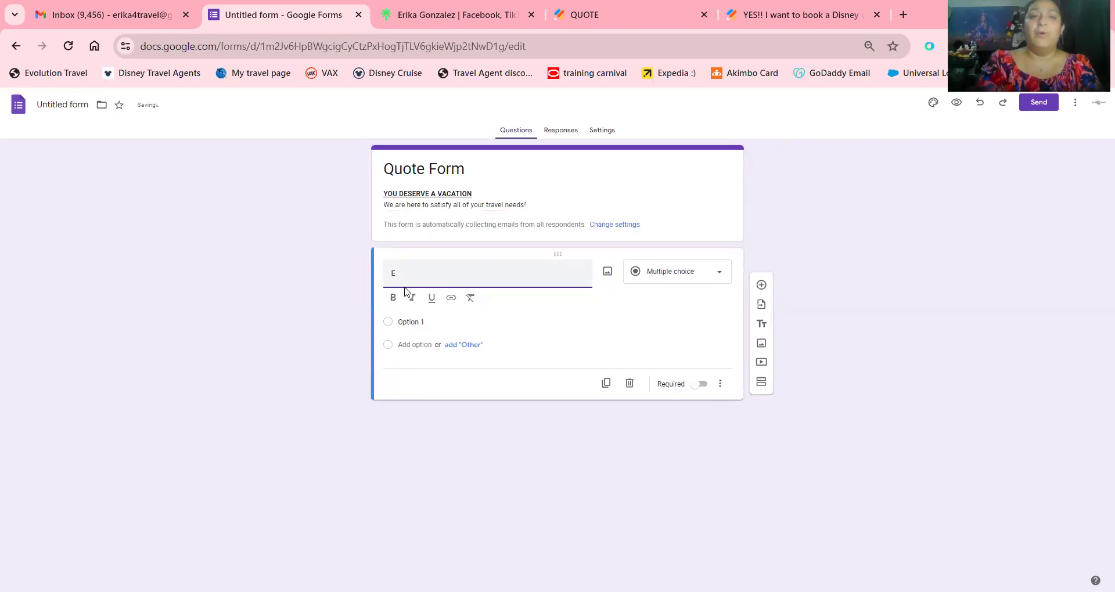
{"action": "key", "text": "BackSpace"}
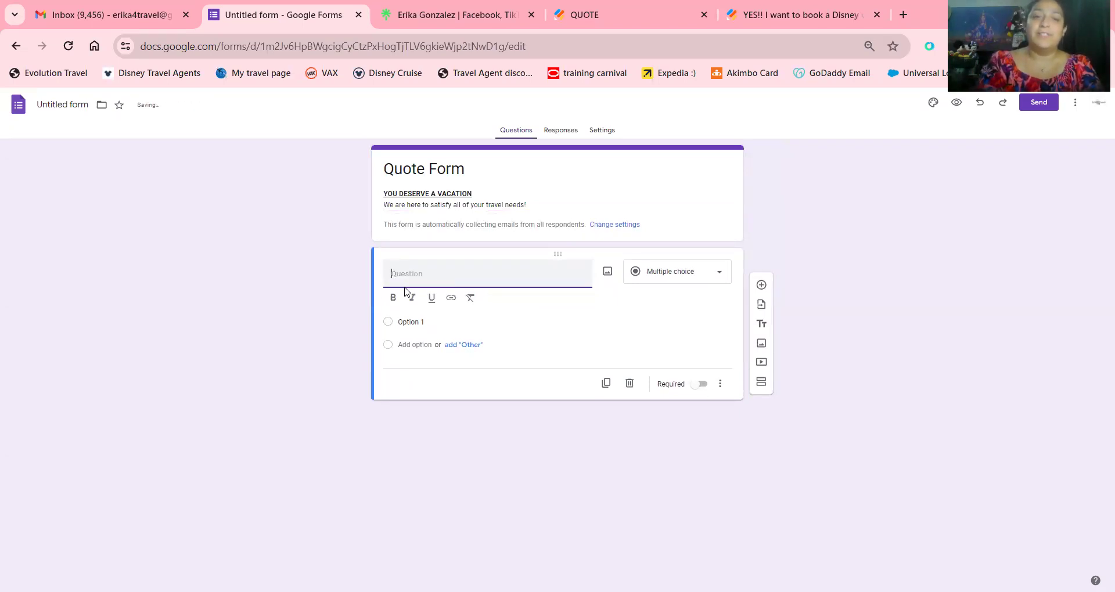
{"action": "type", "text": "First"}
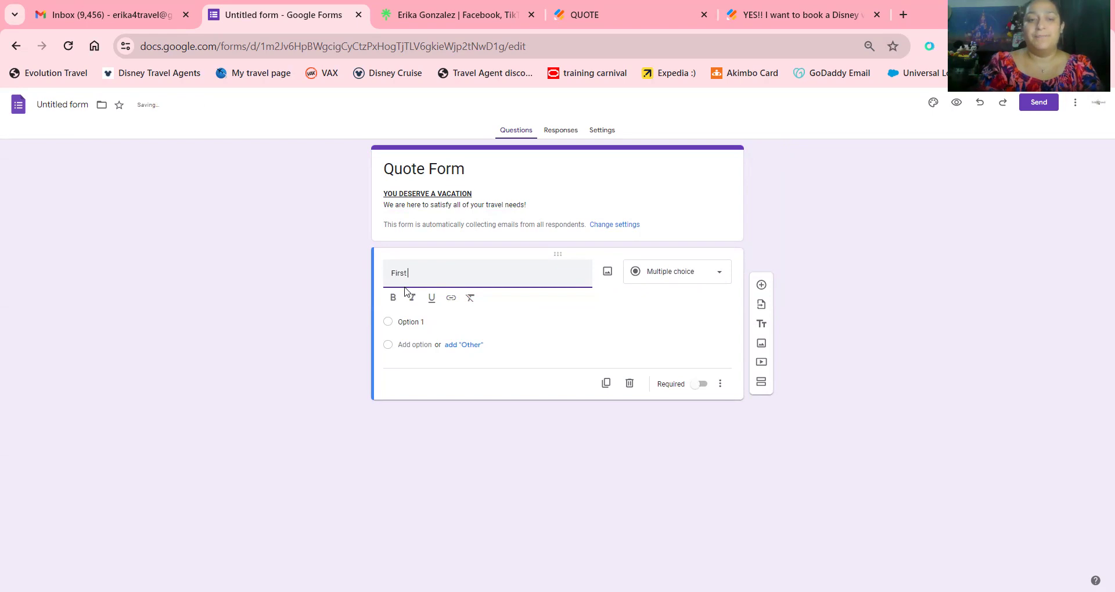
{"action": "type", "text": " & Last Names"}
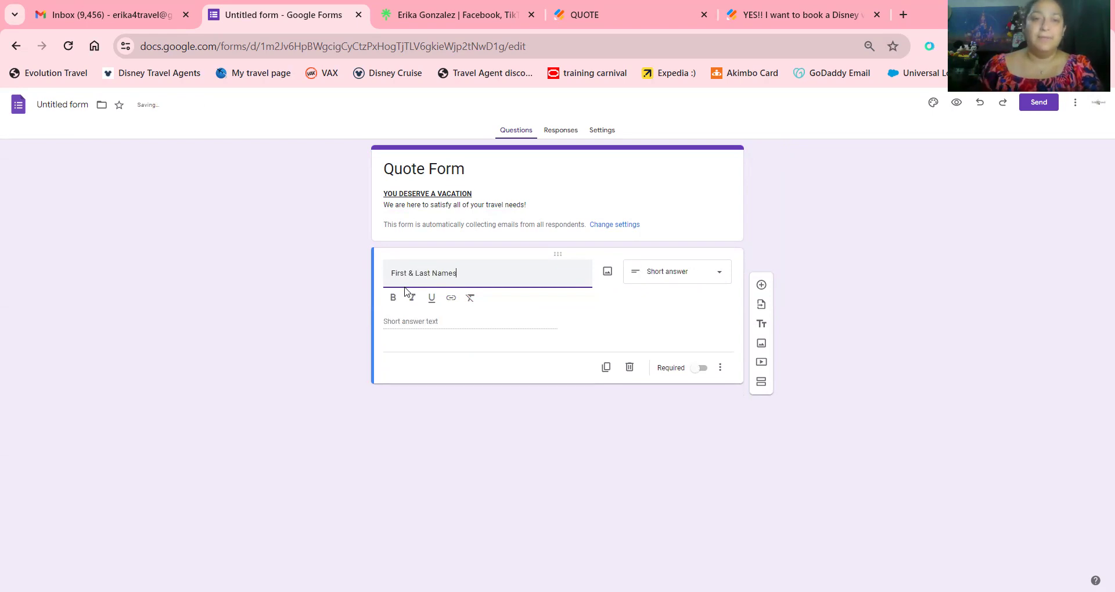
{"action": "key", "text": "BackSpace"}
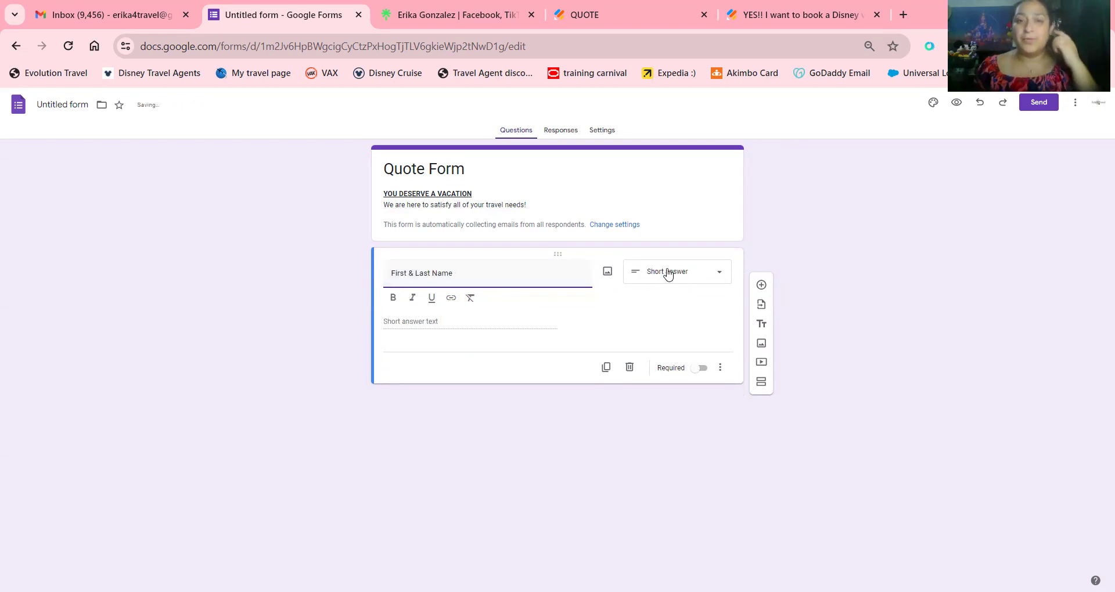
Set the First & Last Name question to the Short answer type and make it required
{"action": "left_click", "coordinate": [667, 273]}
{"action": "left_click", "coordinate": [348, 305]}
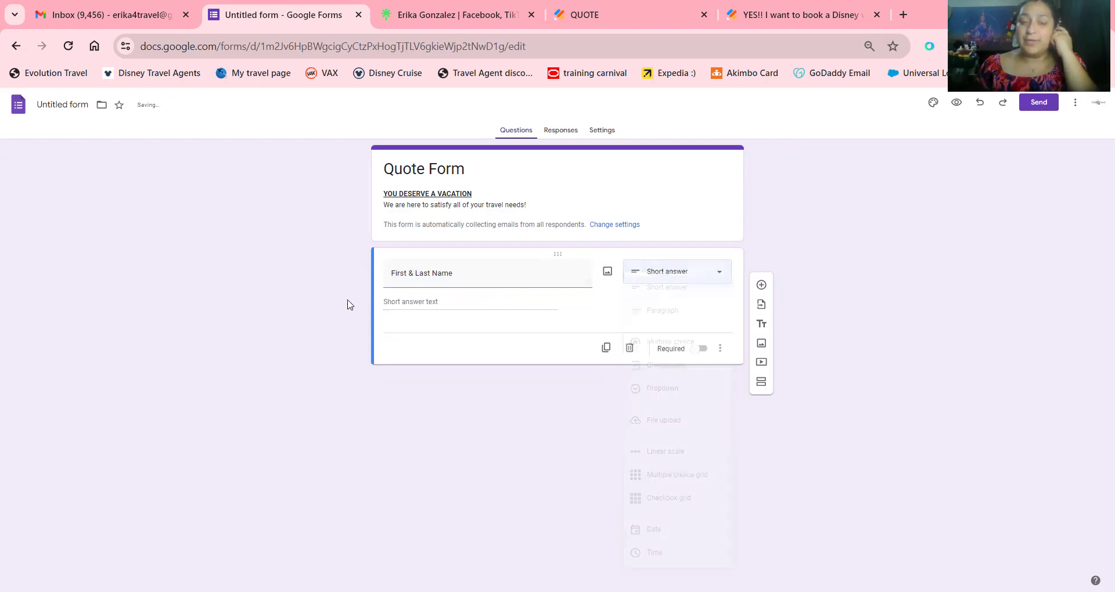
{"action": "left_click", "coordinate": [662, 273]}
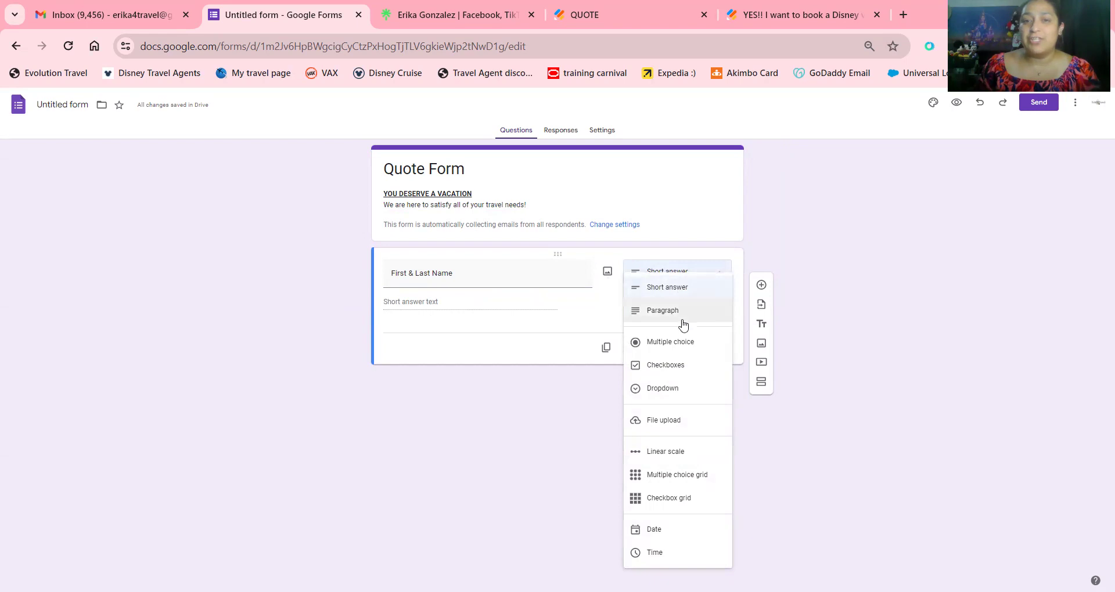
{"action": "left_click", "coordinate": [671, 287]}
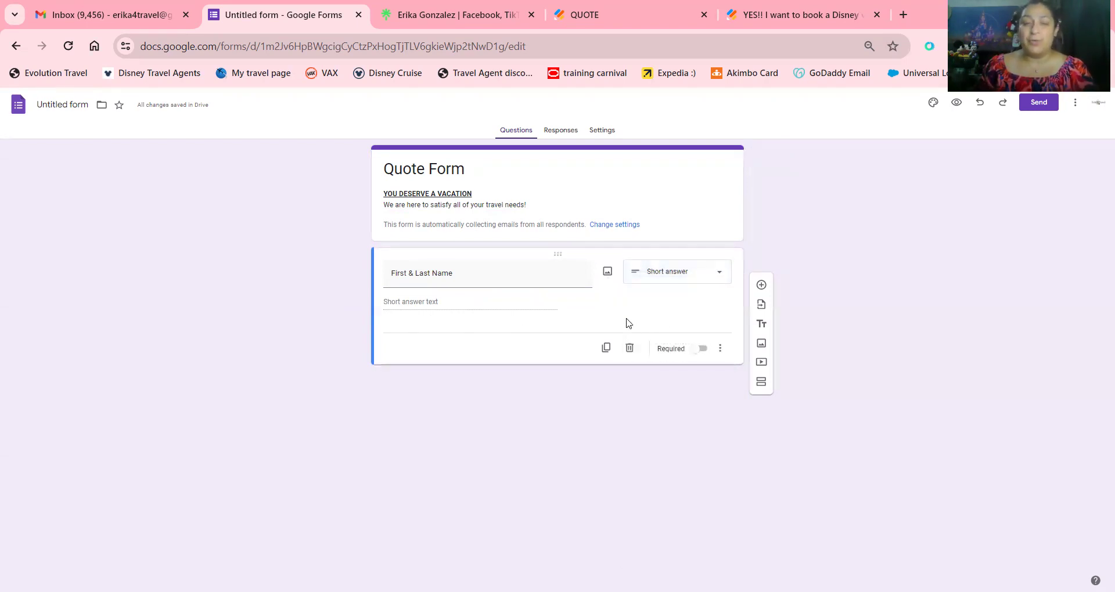
{"action": "left_click", "coordinate": [700, 349]}
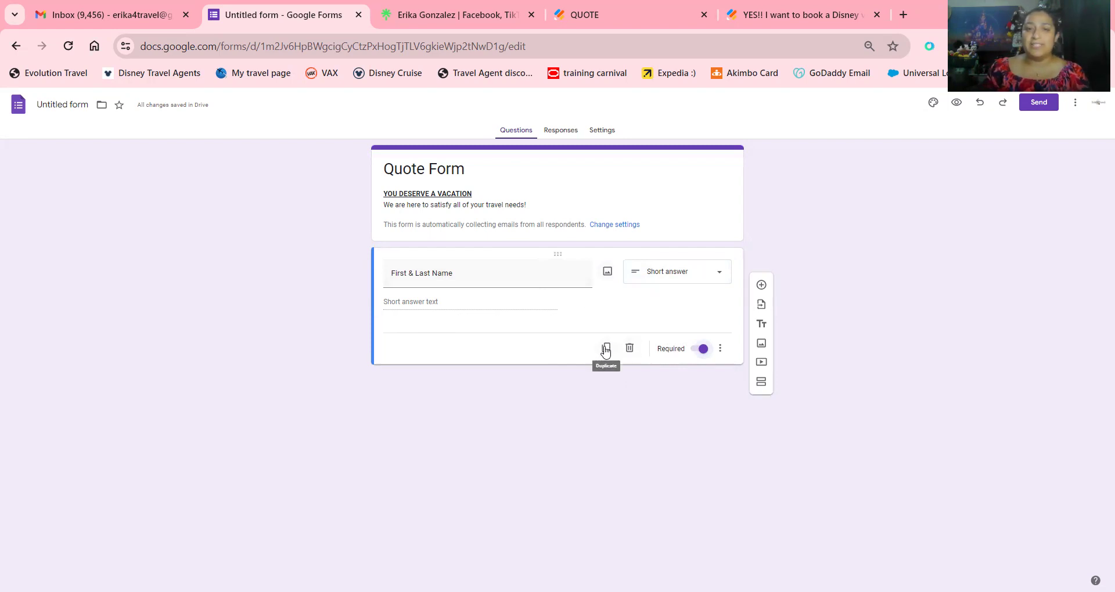
Duplicate the First & Last Name question and retitle the copy "Phone #", keeping the Short answer type
{"action": "left_click", "coordinate": [605, 351]}
{"action": "left_click", "coordinate": [605, 346]}
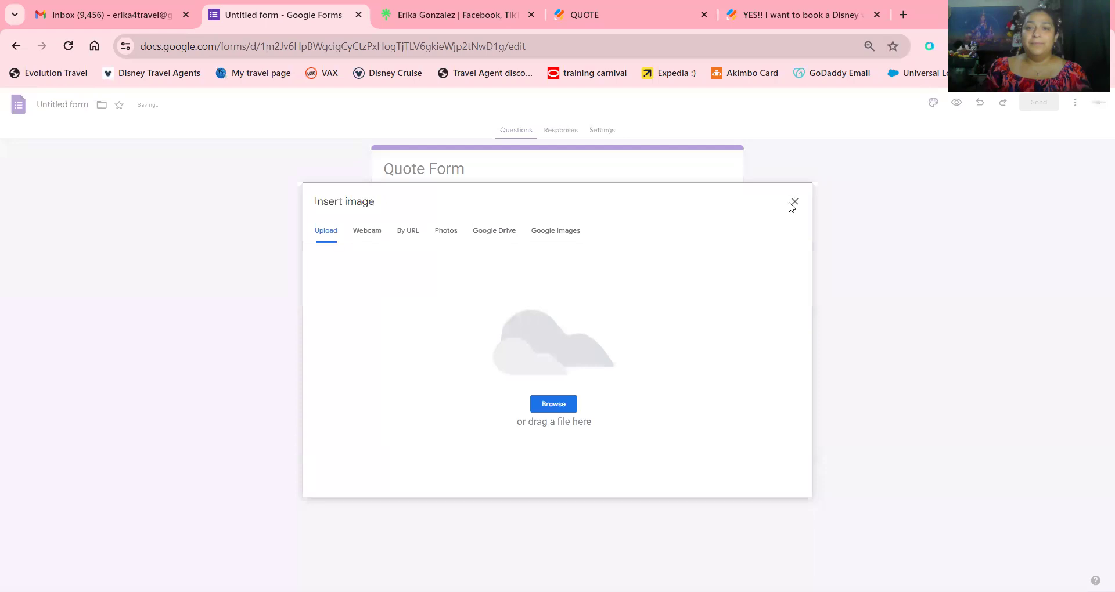
{"action": "left_click", "coordinate": [794, 202]}
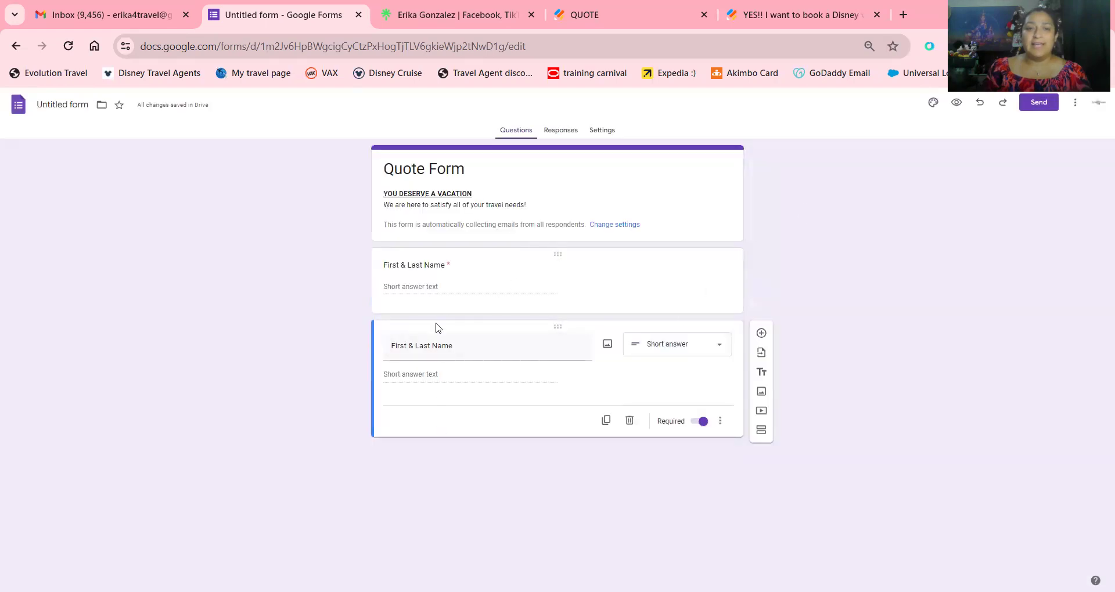
{"action": "triple_click", "coordinate": [450, 348]}
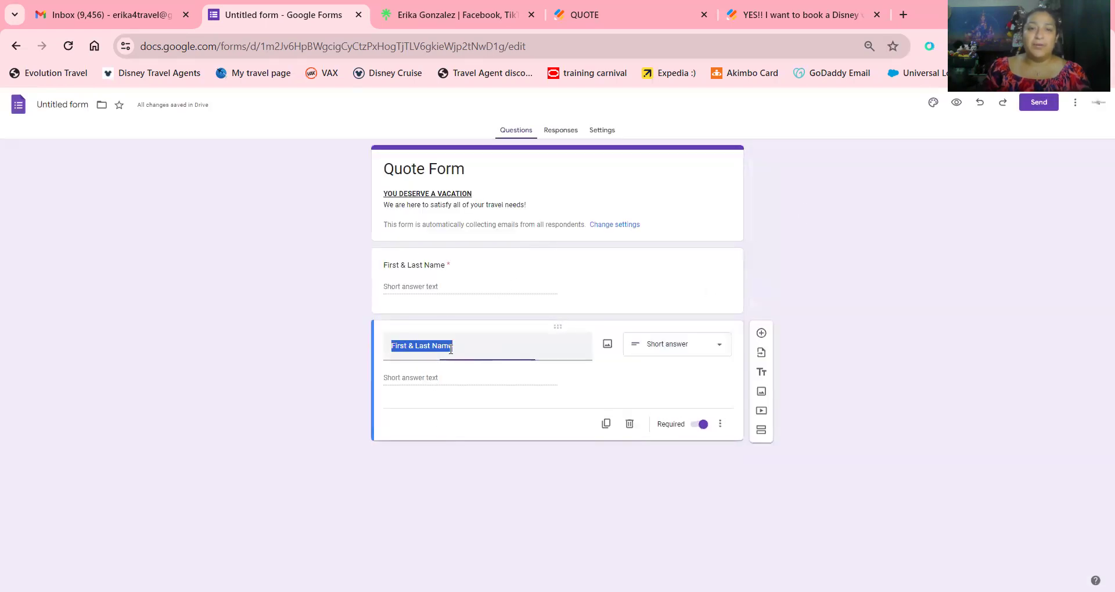
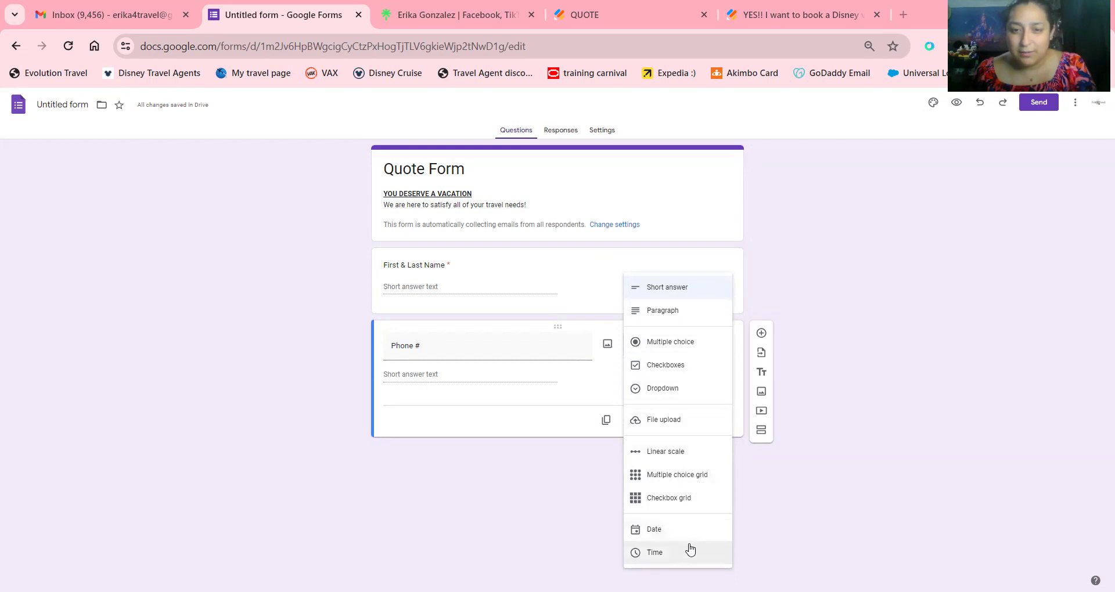
{"action": "left_click", "coordinate": [685, 290]}
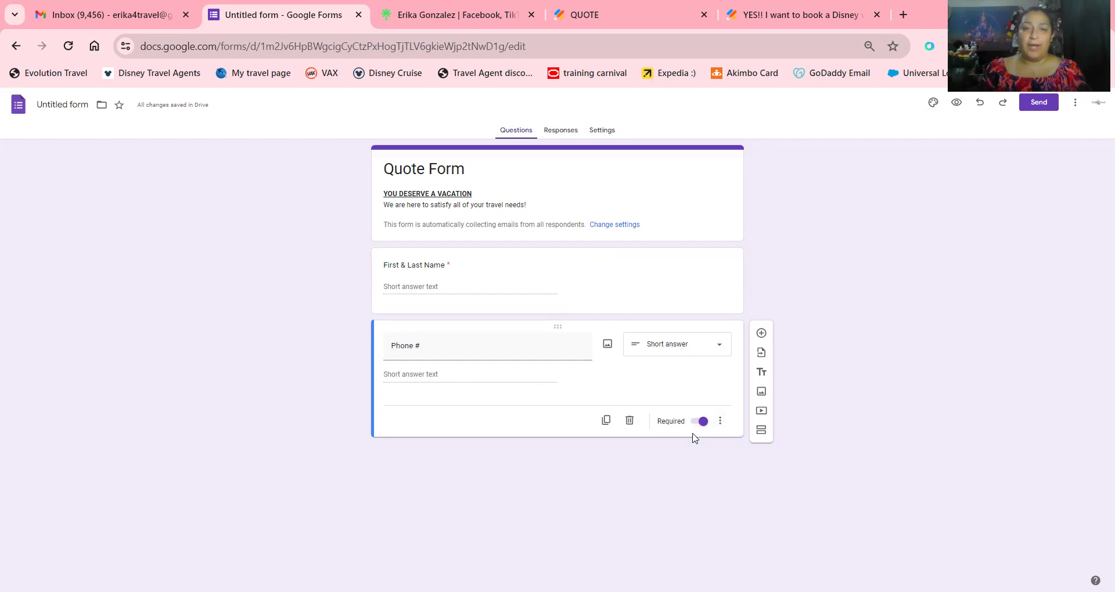
Duplicate the required Phone # question
{"action": "left_click", "coordinate": [605, 420]}
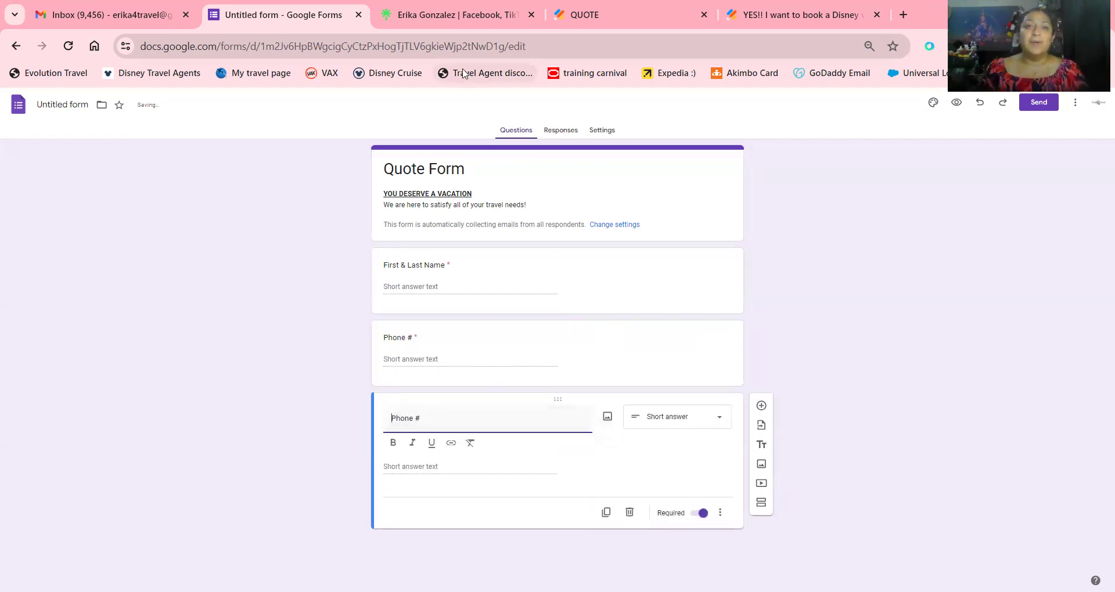
{"action": "left_click", "coordinate": [436, 434]}
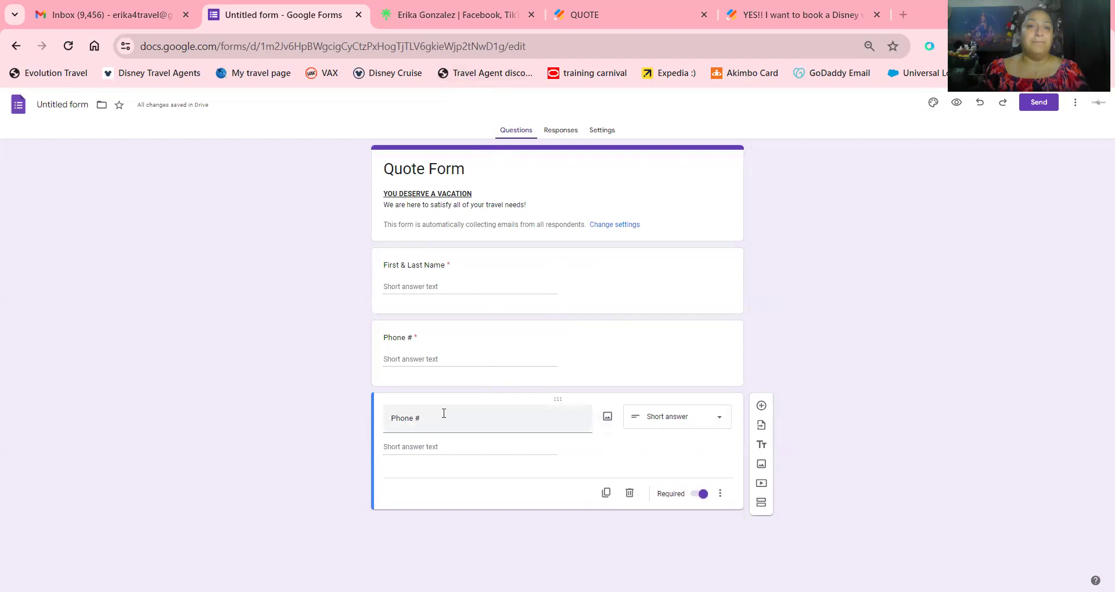
Switch to the Jotform QUOTE form and copy the question text "Best way to be reached?"
{"action": "left_click", "coordinate": [636, 6]}
{"action": "scroll", "coordinate": [356, 421], "scroll_direction": "down", "scroll_amount": 5}
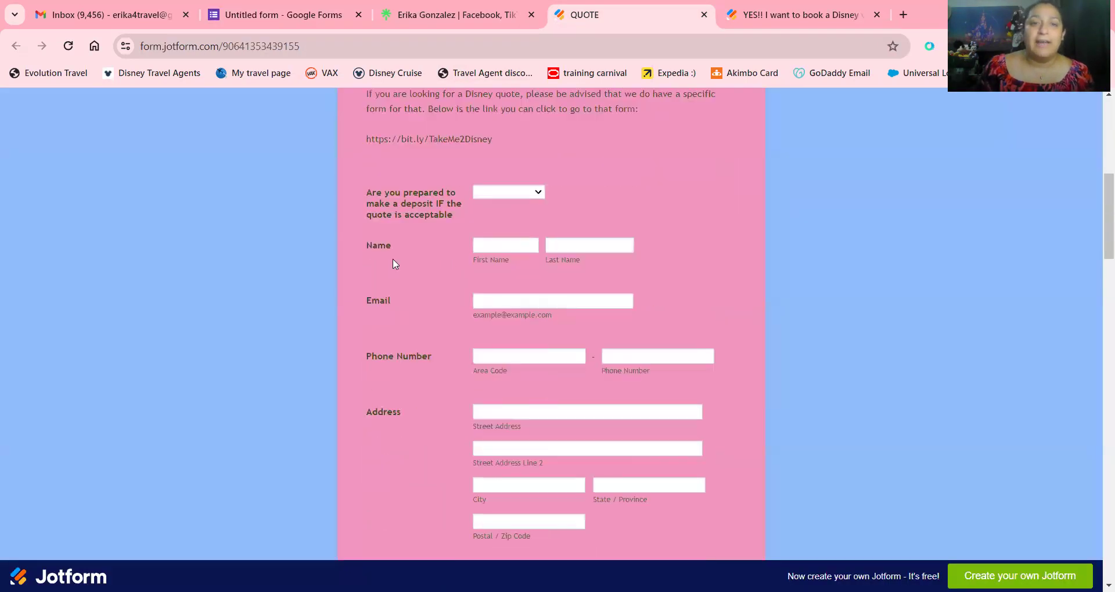
{"action": "scroll", "coordinate": [411, 350], "scroll_direction": "down", "scroll_amount": 1}
{"action": "scroll", "coordinate": [447, 398], "scroll_direction": "down", "scroll_amount": 2}
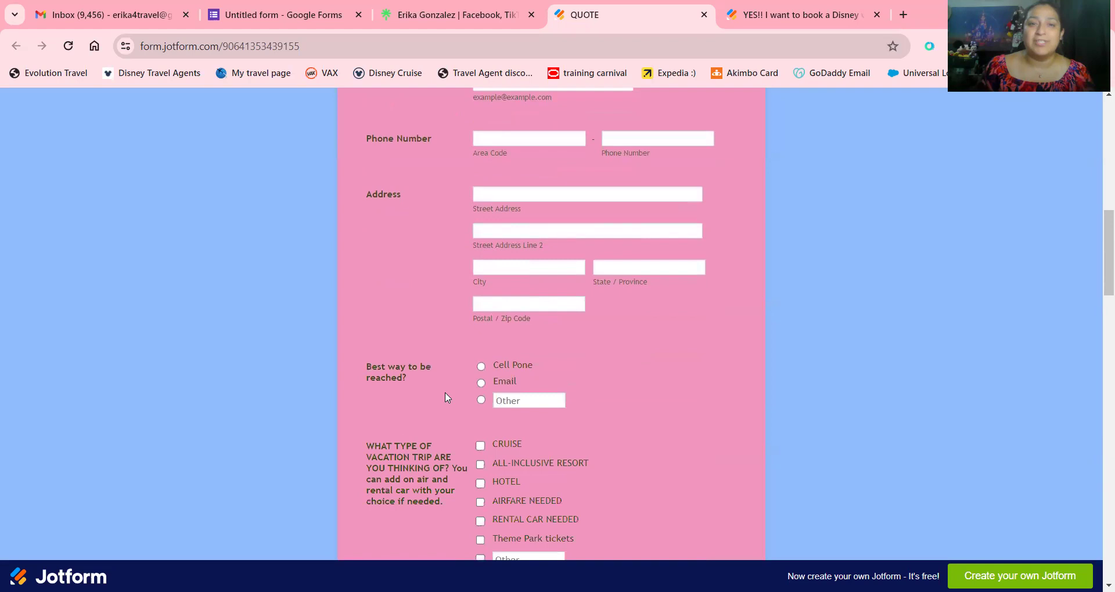
{"action": "scroll", "coordinate": [504, 268], "scroll_direction": "down", "scroll_amount": 2}
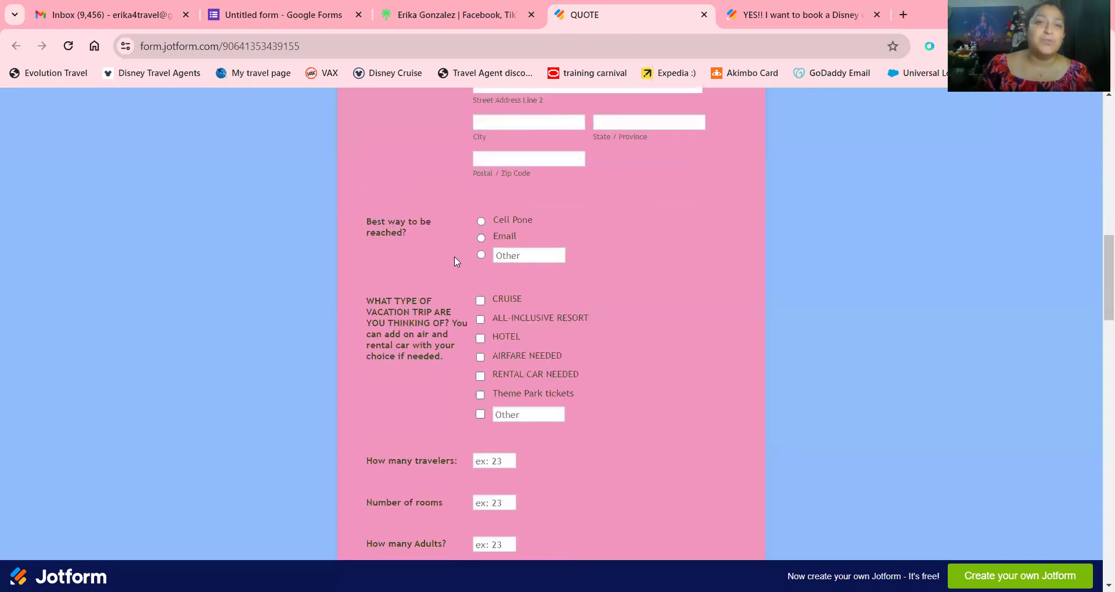
{"action": "left_click_drag", "start_coordinate": [430, 236], "coordinate": [348, 215]}
{"action": "key", "text": "ctrl+c"}
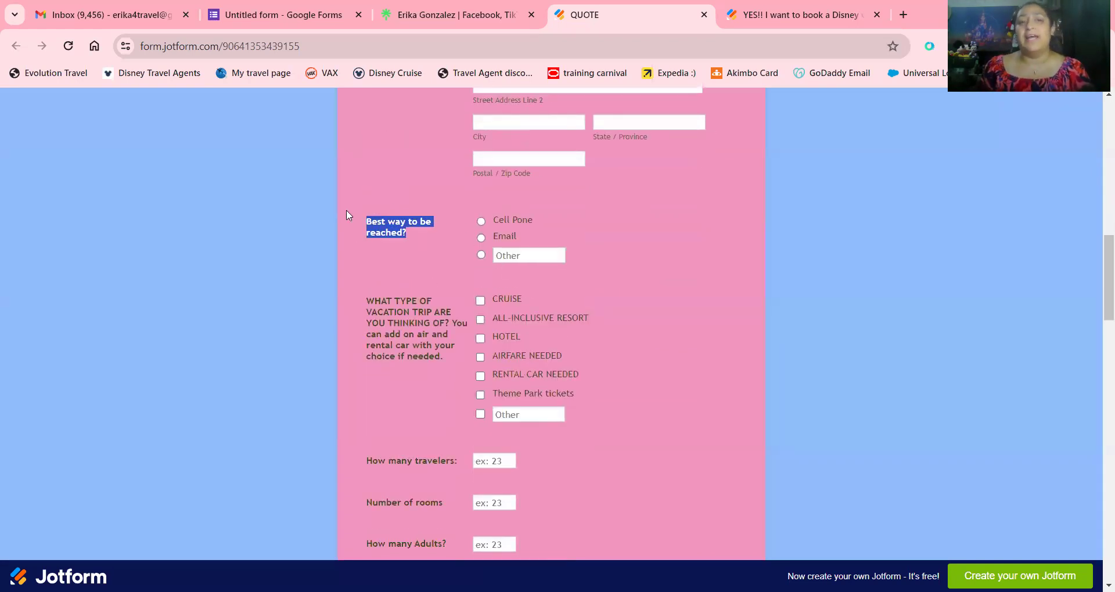
Return to the Google Forms quote form and retitle the duplicated Phone # question "Email"
{"action": "left_click", "coordinate": [460, 6]}
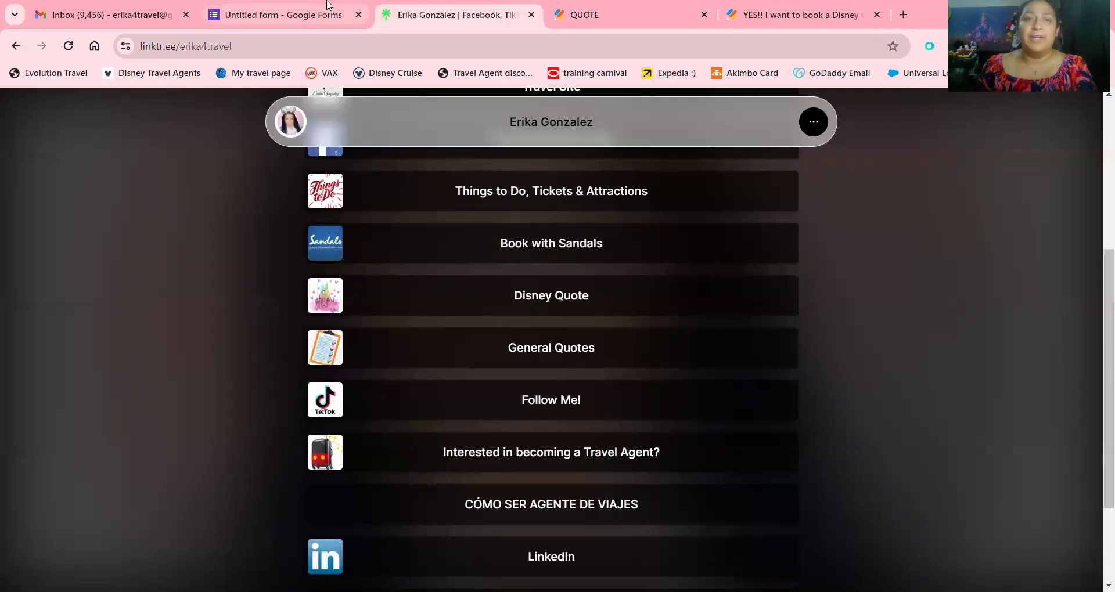
{"action": "left_click", "coordinate": [597, 6]}
{"action": "left_click", "coordinate": [749, 10]}
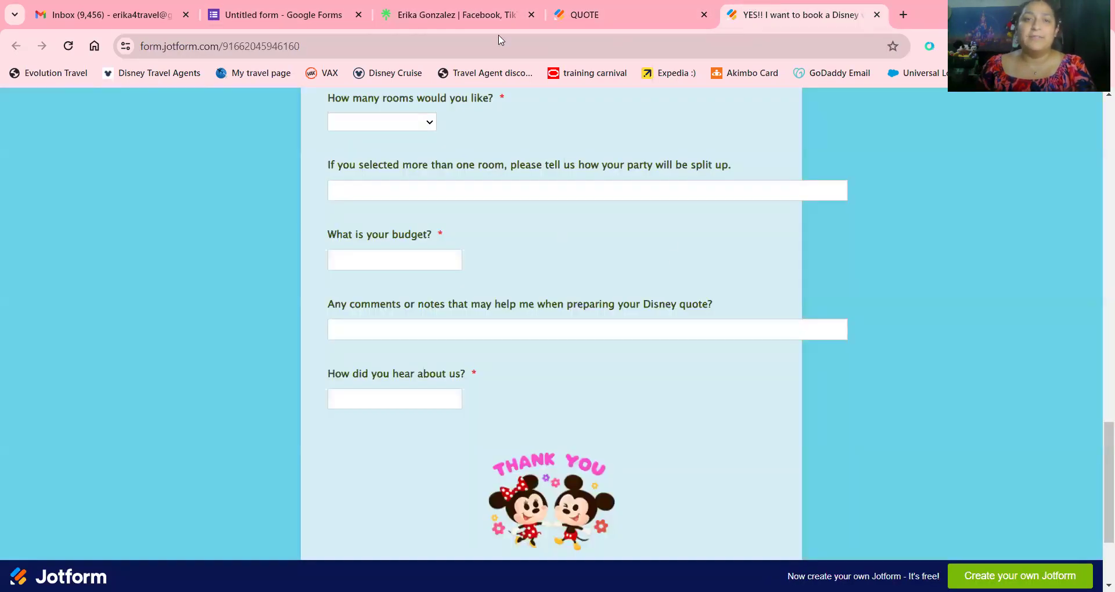
{"action": "left_click", "coordinate": [292, 12]}
{"action": "triple_click", "coordinate": [443, 422]}
{"action": "type", "text": "Email"}
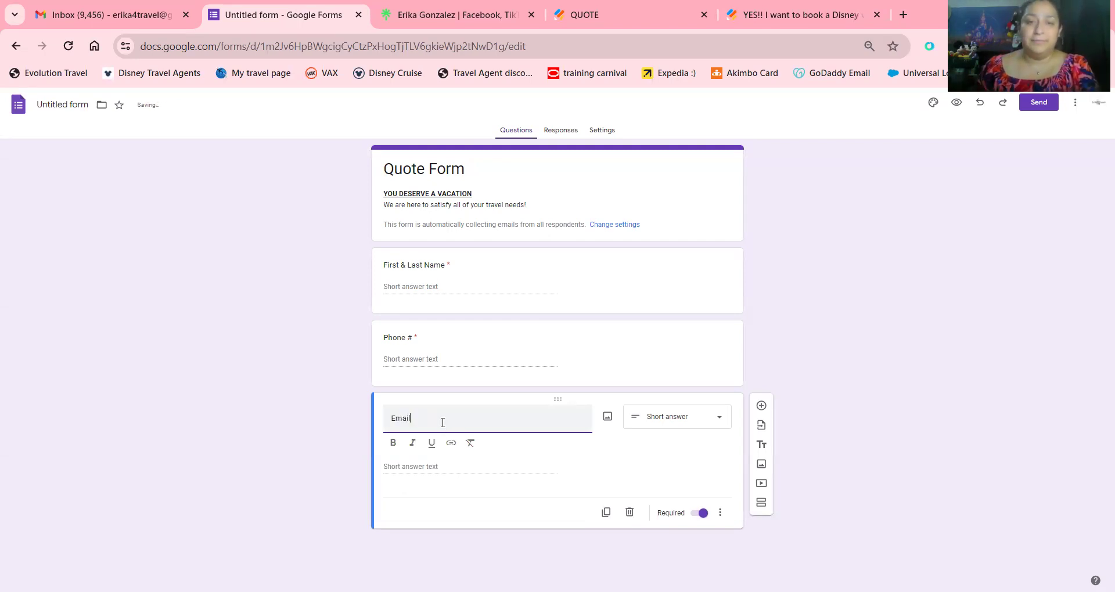
Duplicate the Email question and replace the copy's title with the copied text "Best way to be reached?"
{"action": "left_click", "coordinate": [606, 513]}
{"action": "triple_click", "coordinate": [454, 445]}
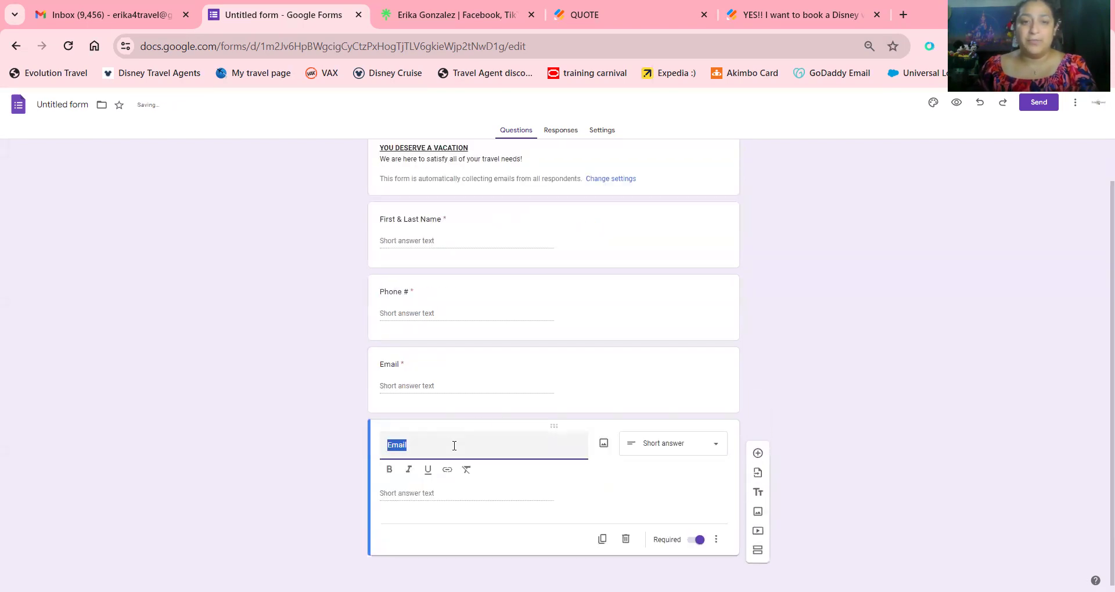
{"action": "key", "text": "ctrl+v"}
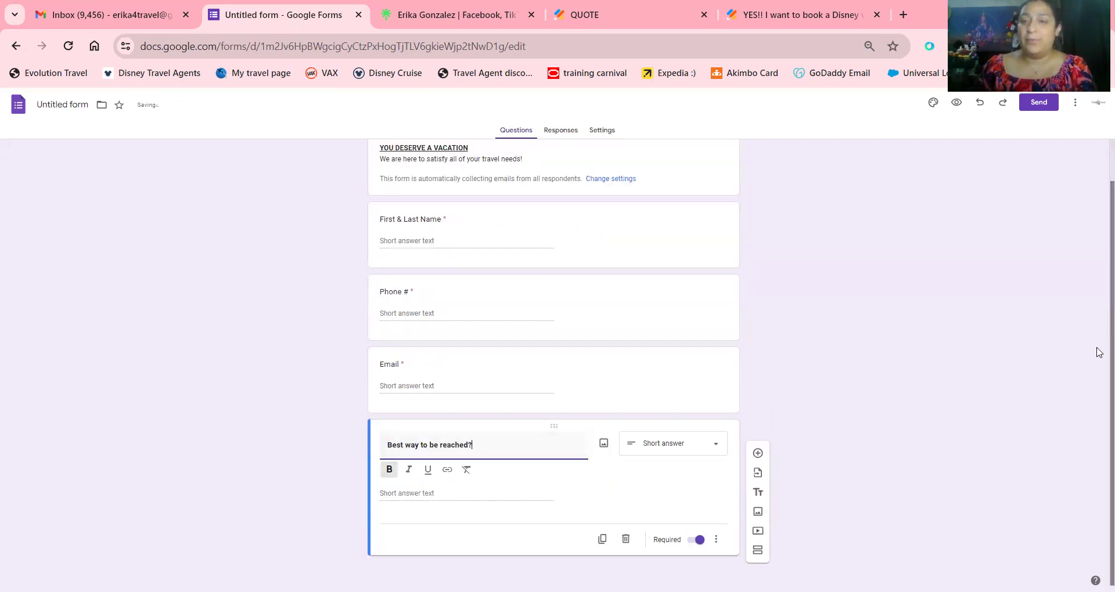
{"action": "left_click", "coordinate": [498, 528]}
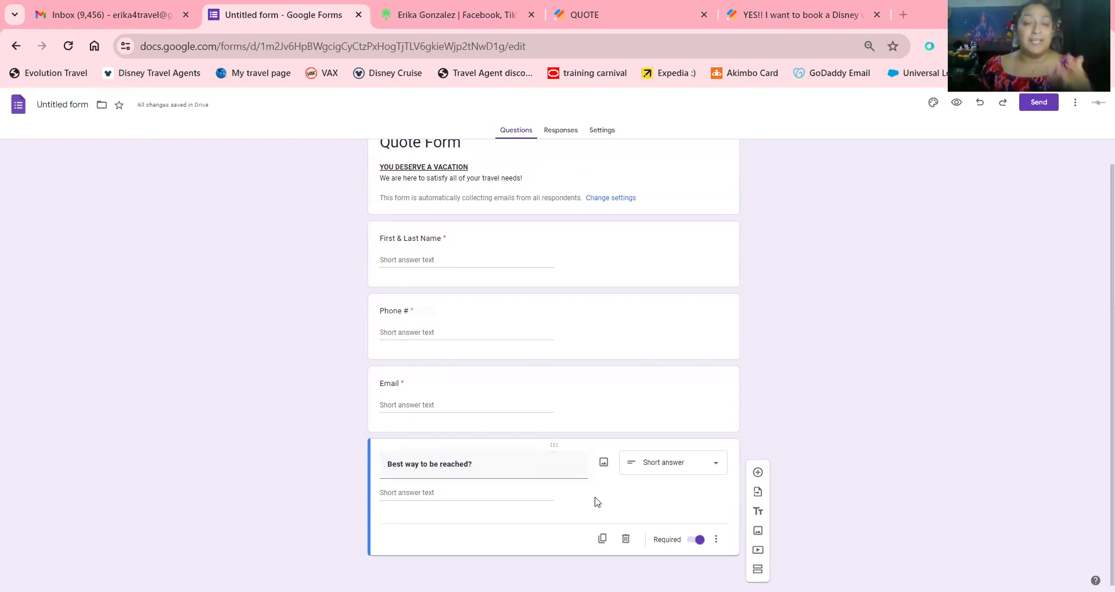
Make "Best way to be reached?" a Multiple choice question with the options Email, Text and Call, and duplicate it
{"action": "left_click", "coordinate": [668, 467]}
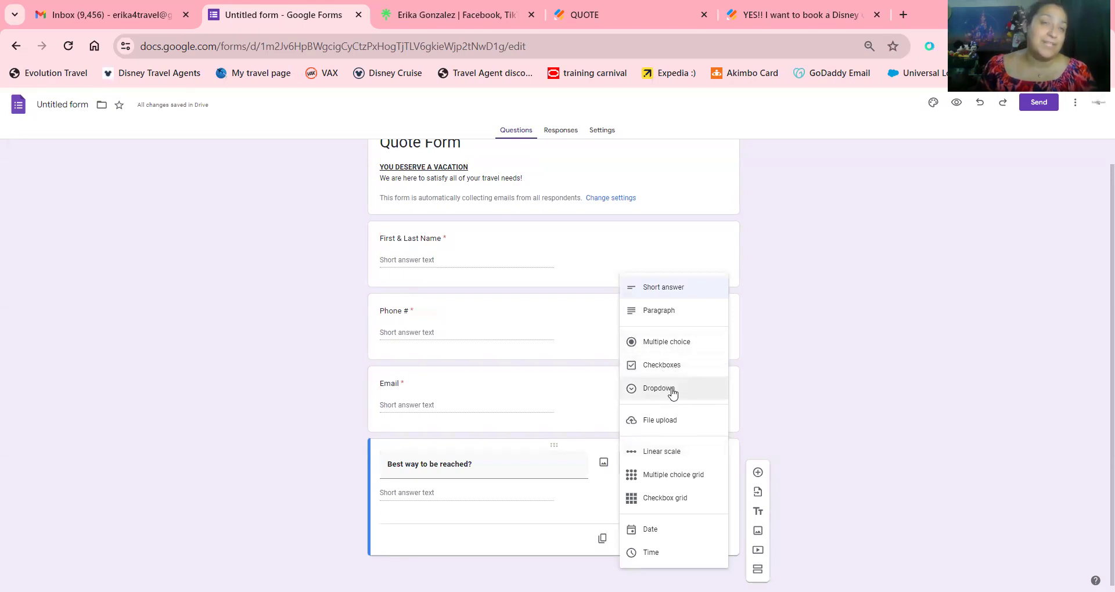
{"action": "left_click", "coordinate": [670, 347]}
{"action": "left_click", "coordinate": [404, 495]}
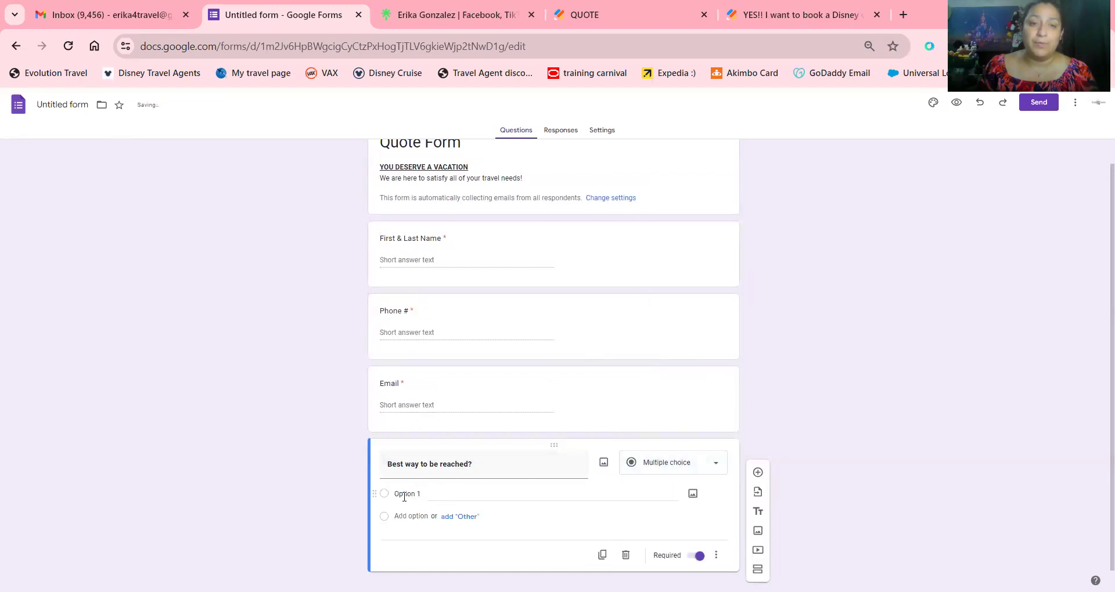
{"action": "type", "text": "Email"}
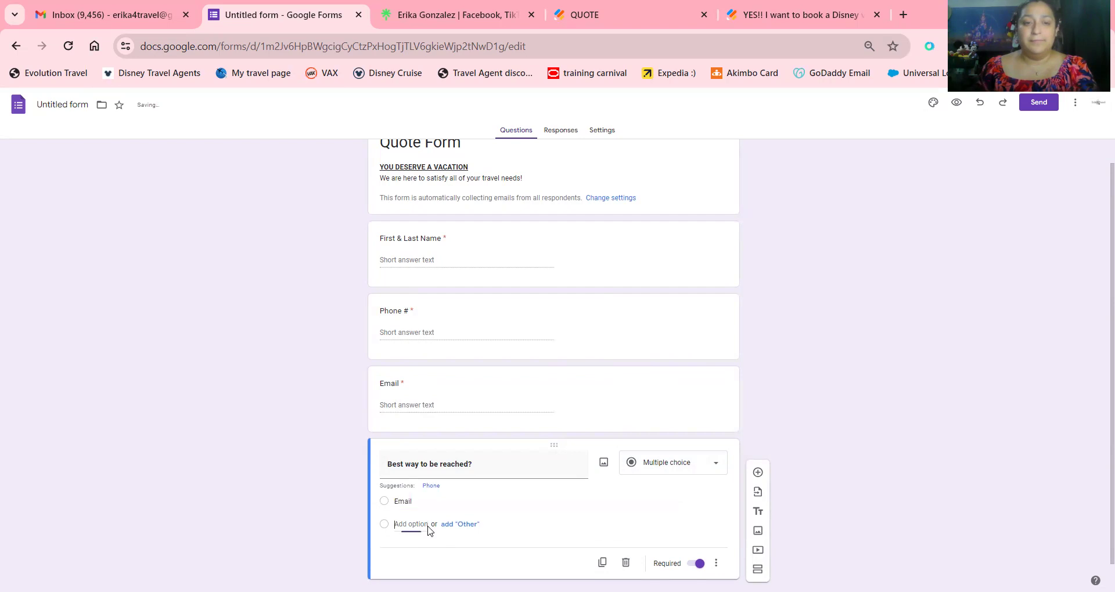
{"action": "left_click", "coordinate": [428, 529]}
{"action": "type", "text": "Text"}
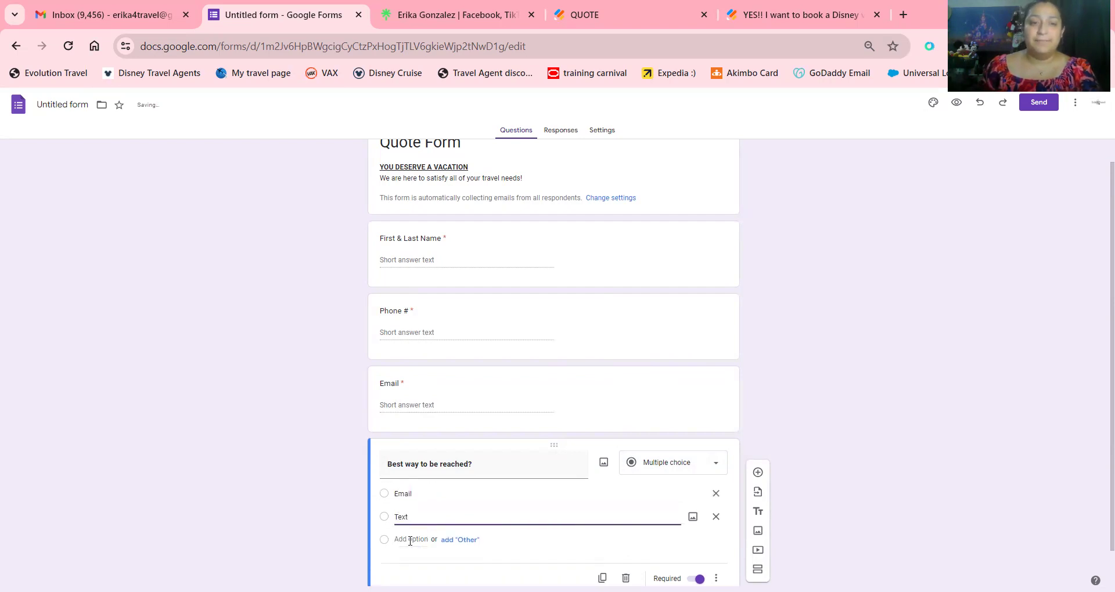
{"action": "left_click", "coordinate": [410, 540]}
{"action": "type", "text": "C"}
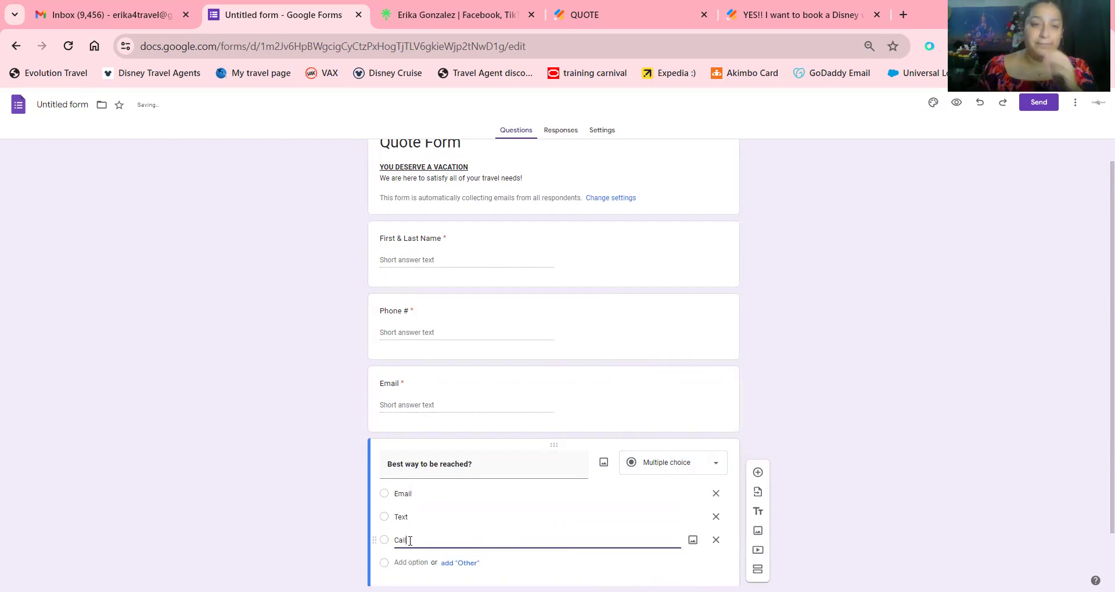
{"action": "type", "text": "all"}
{"action": "left_click", "coordinate": [342, 518]}
{"action": "scroll", "coordinate": [837, 441], "scroll_direction": "down", "scroll_amount": 1}
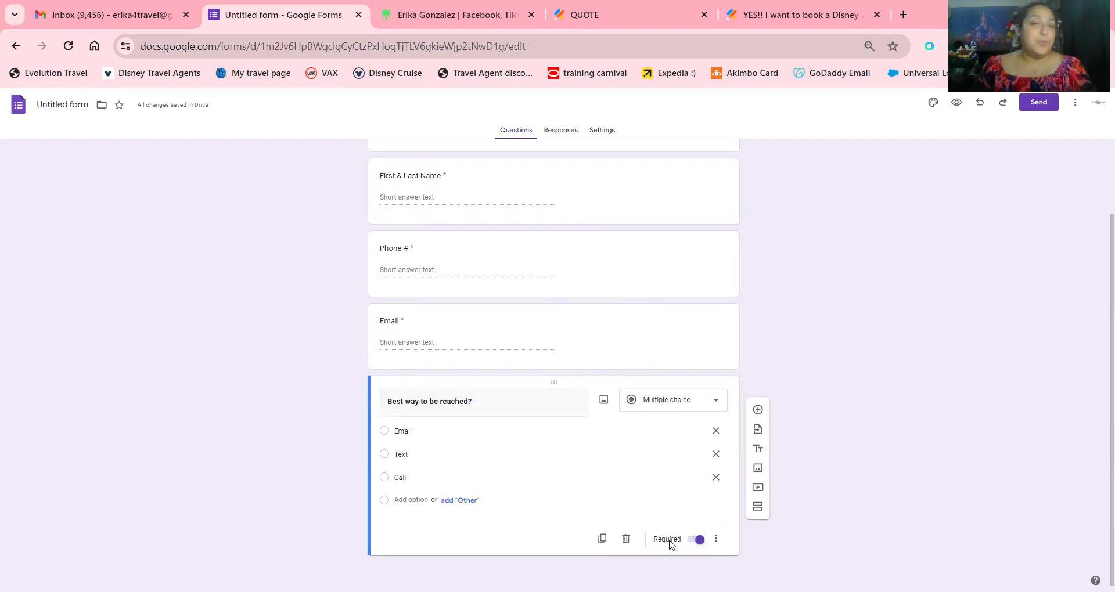
{"action": "left_click", "coordinate": [602, 539]}
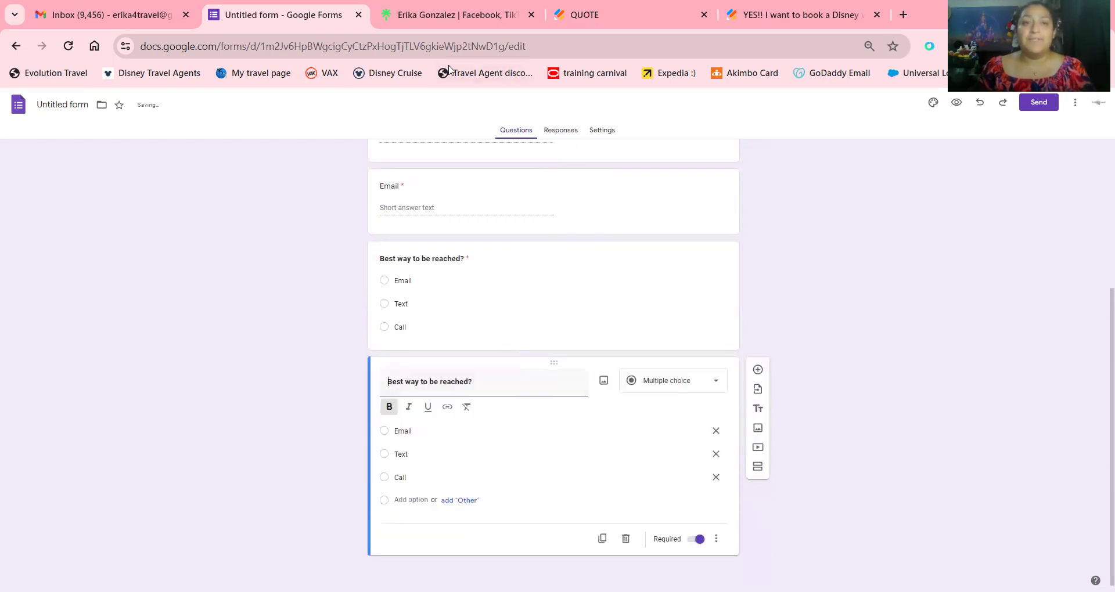
Examine the Jotform QUOTE form's questions on travelers, accommodations, destination and travel dates, including its General Quotes link on the Linktree page
{"action": "key", "text": "ctrl+Tab"}
{"action": "key", "text": "ctrl+Tab"}
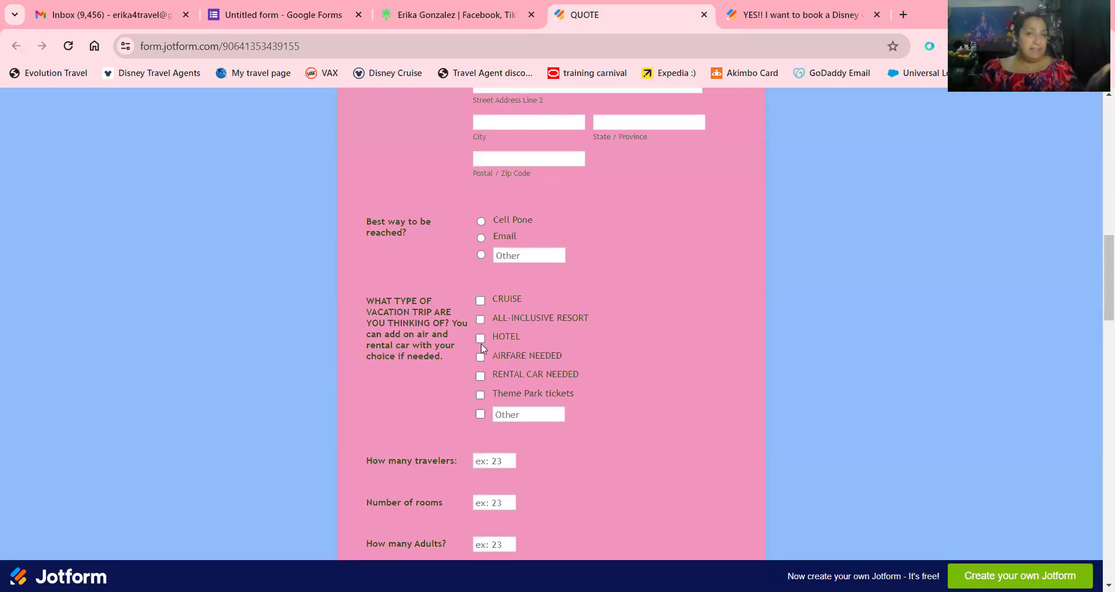
{"action": "scroll", "coordinate": [481, 348], "scroll_direction": "up", "scroll_amount": 2}
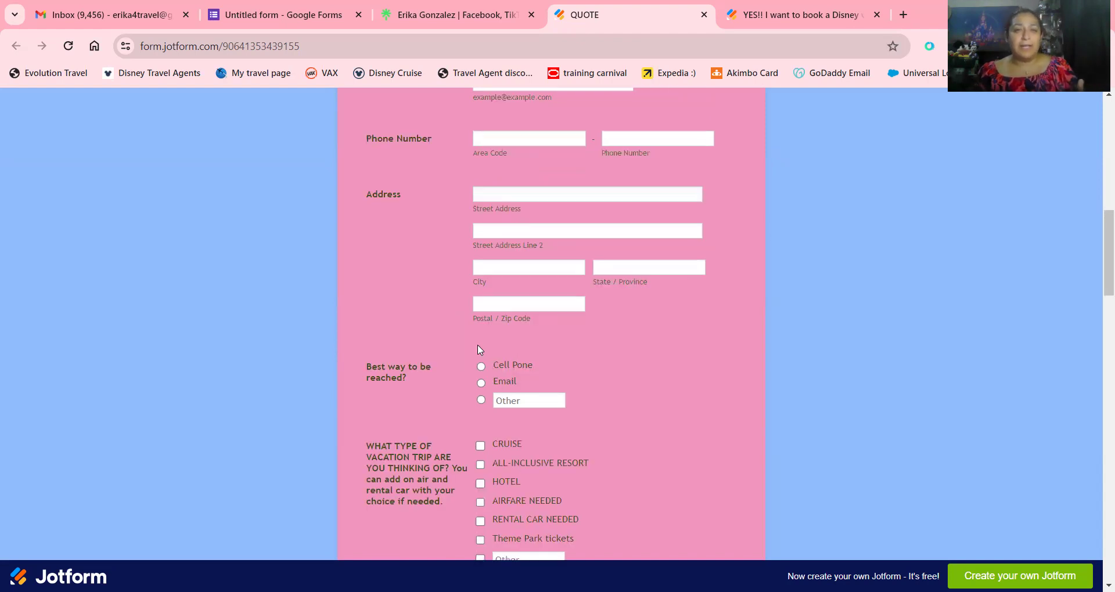
{"action": "scroll", "coordinate": [493, 326], "scroll_direction": "down", "scroll_amount": 8}
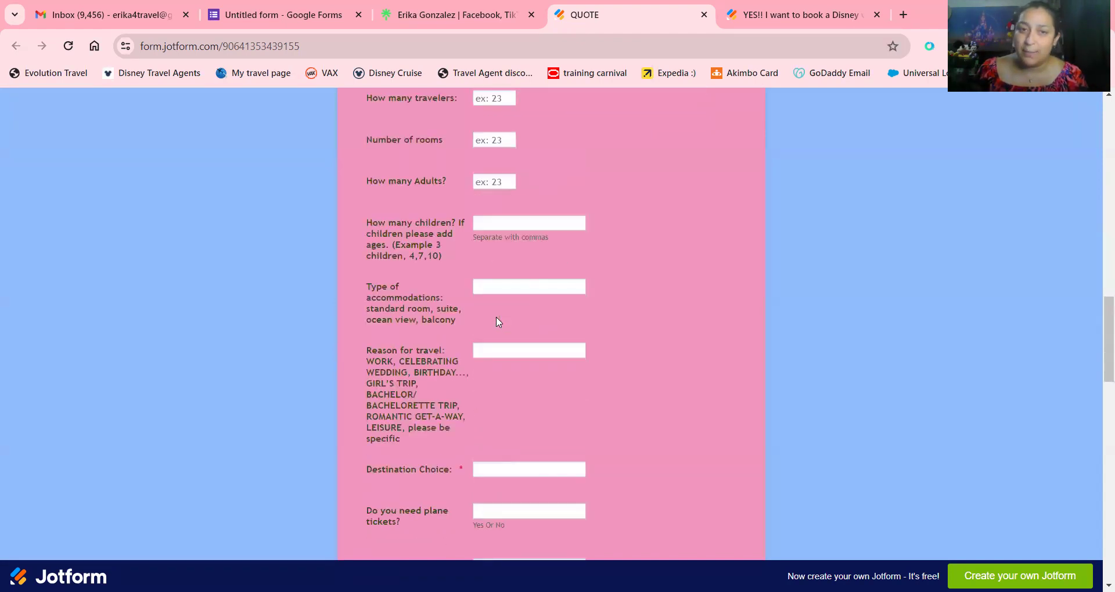
{"action": "scroll", "coordinate": [498, 323], "scroll_direction": "down", "scroll_amount": 2}
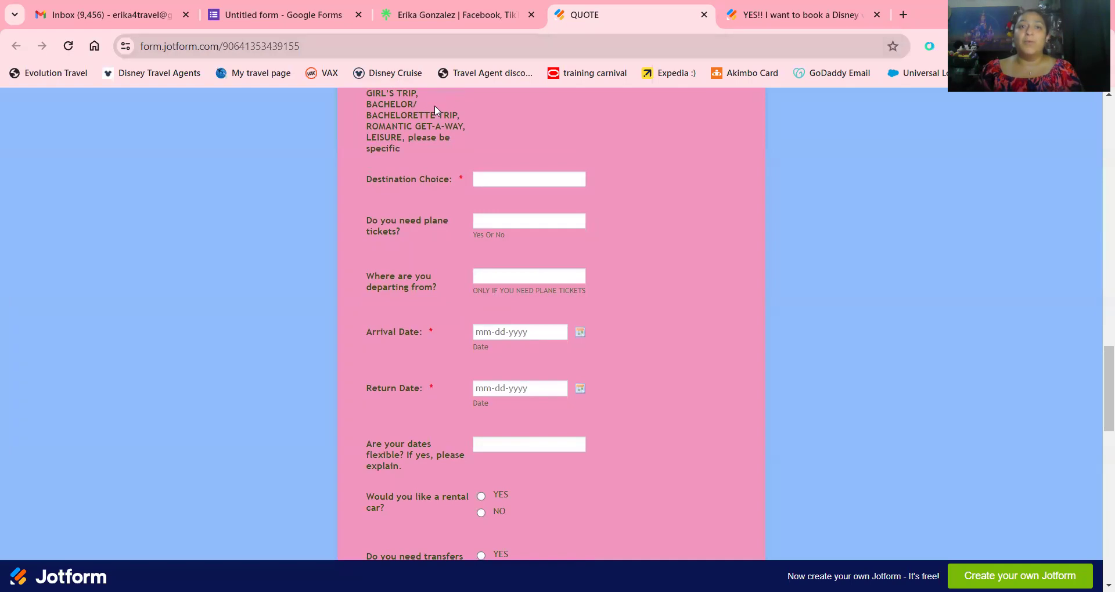
{"action": "left_click", "coordinate": [444, 11]}
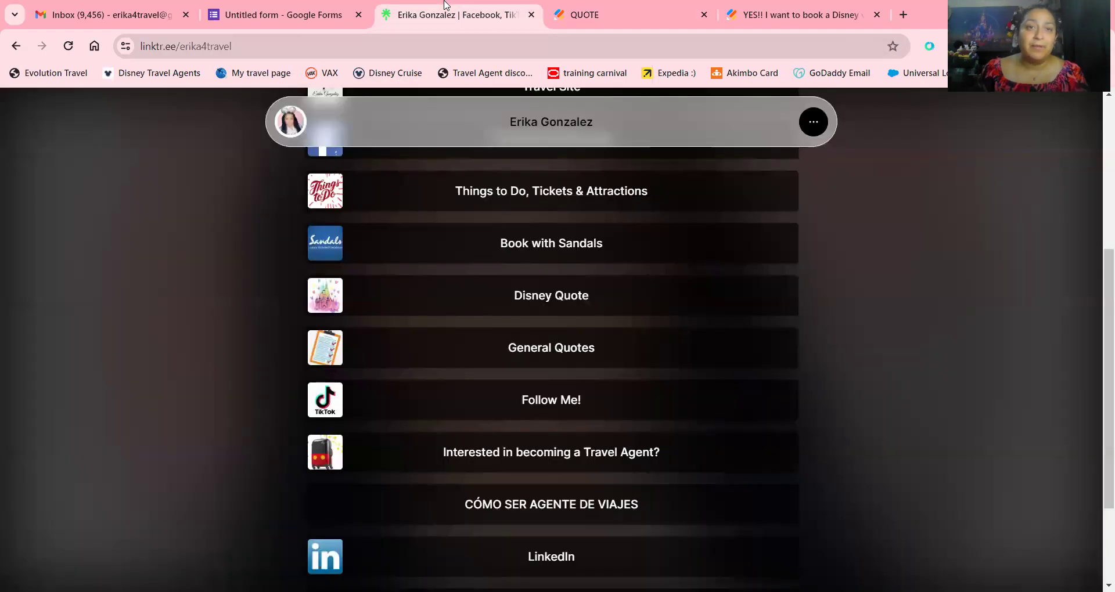
{"action": "left_click", "coordinate": [383, 42]}
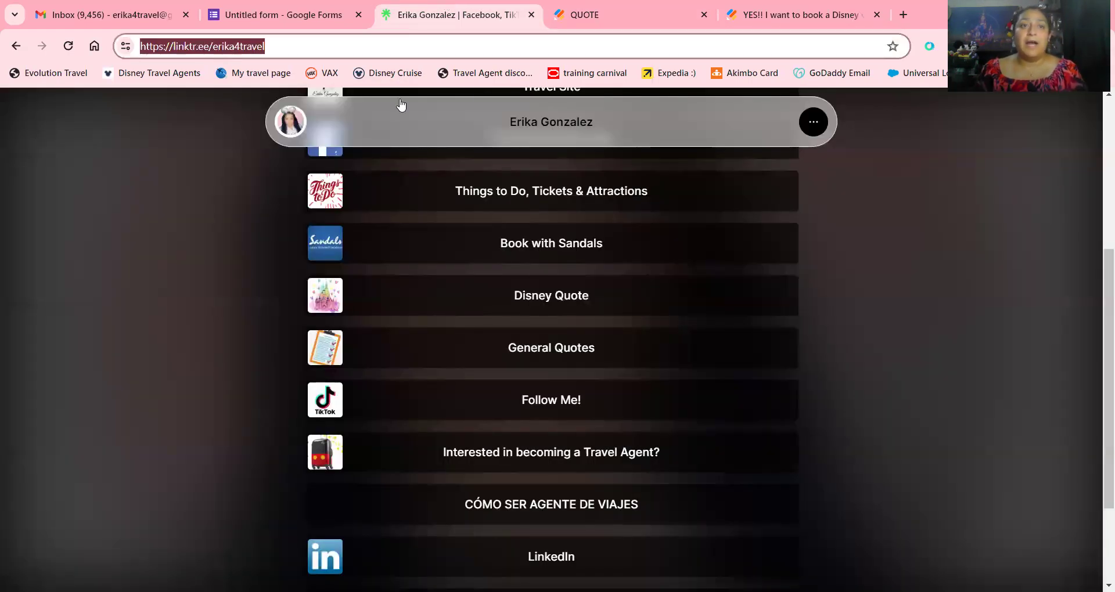
{"action": "left_click", "coordinate": [553, 350]}
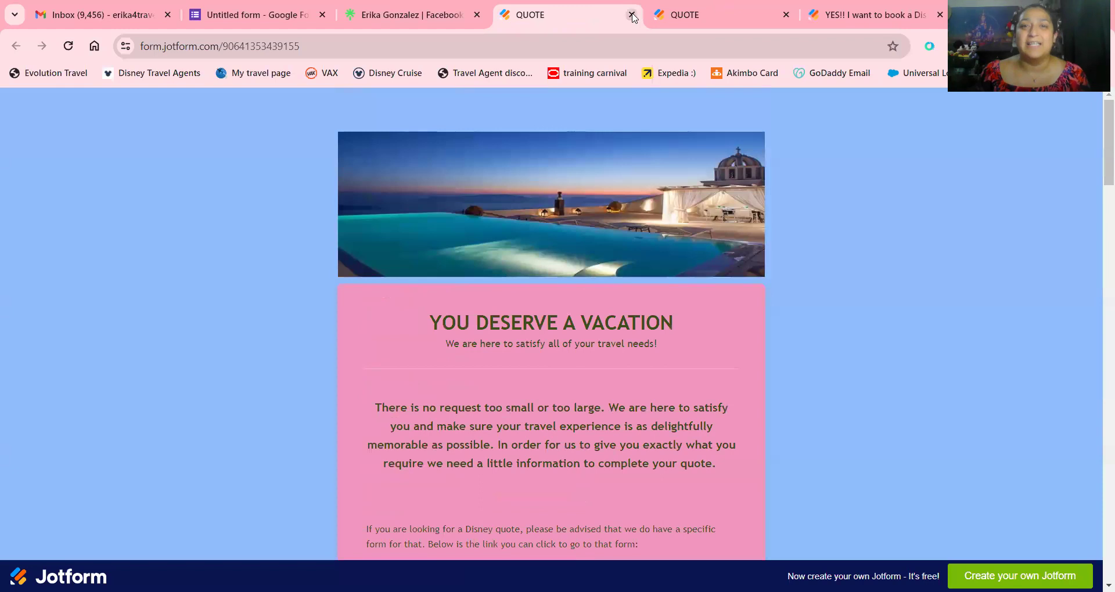
{"action": "left_click", "coordinate": [631, 15]}
{"action": "left_click", "coordinate": [552, 15]}
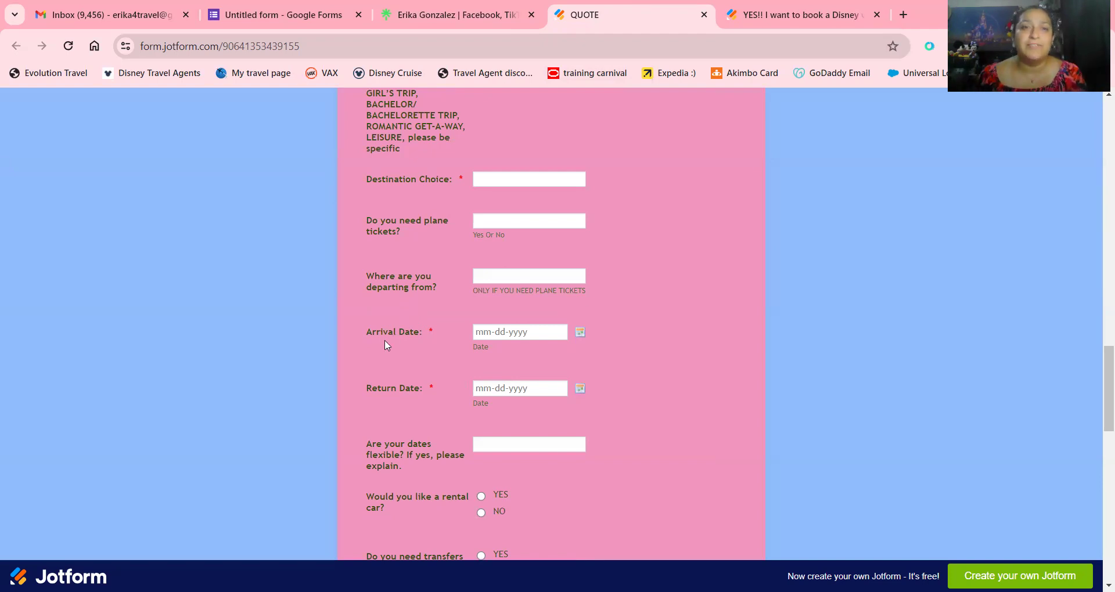
Return to the Google Forms quote form and retitle the duplicated "Best way to be reached?" question "Departing"
{"action": "left_click", "coordinate": [306, 15]}
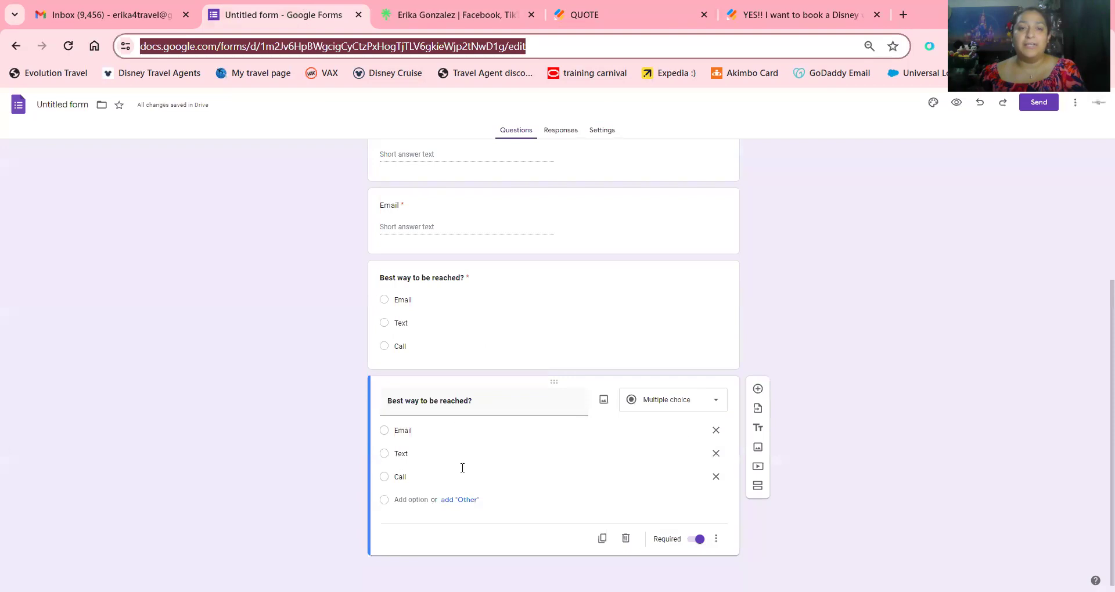
{"action": "left_click", "coordinate": [465, 404]}
{"action": "double_click", "coordinate": [467, 378]}
{"action": "left_click", "coordinate": [467, 378]}
{"action": "triple_click", "coordinate": [467, 379]}
{"action": "type", "text": "Leav"}
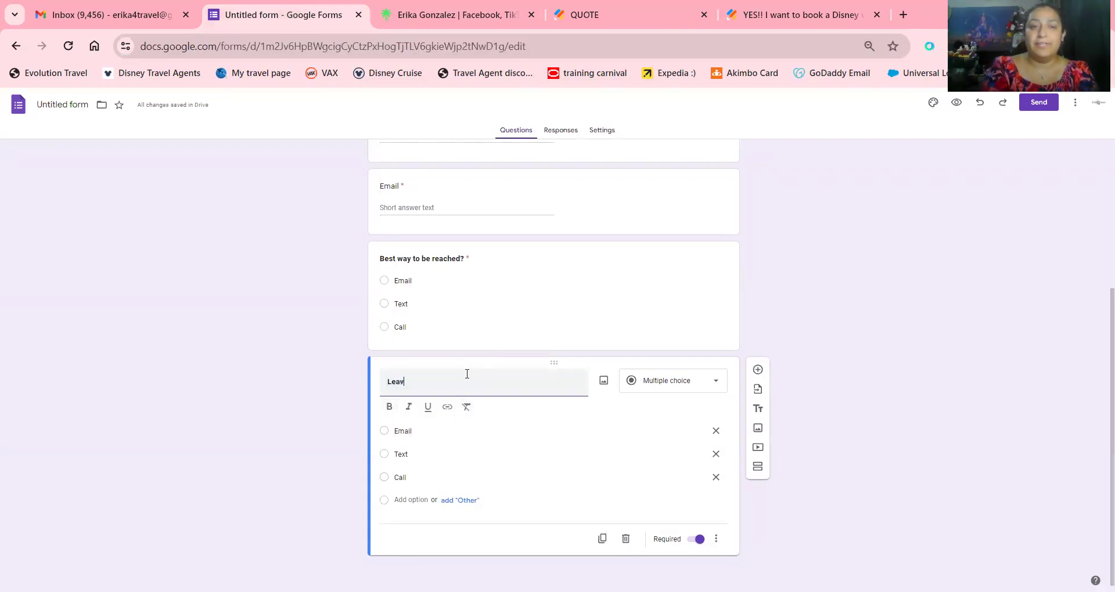
{"action": "type", "text": "Departing"}
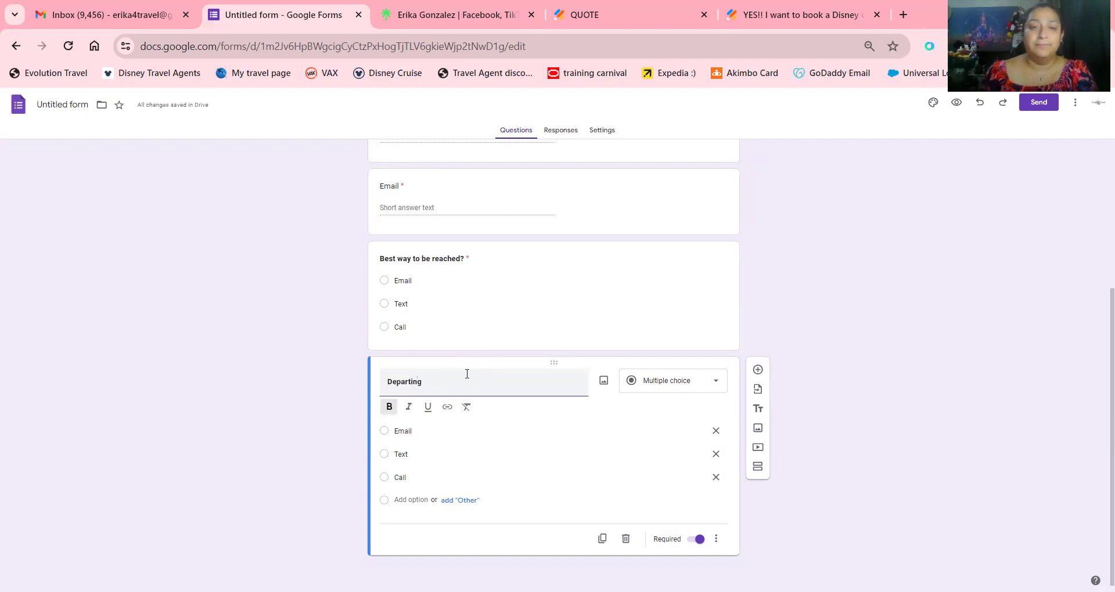
Change the Departing question's answer type to Date
{"action": "left_click", "coordinate": [661, 386]}
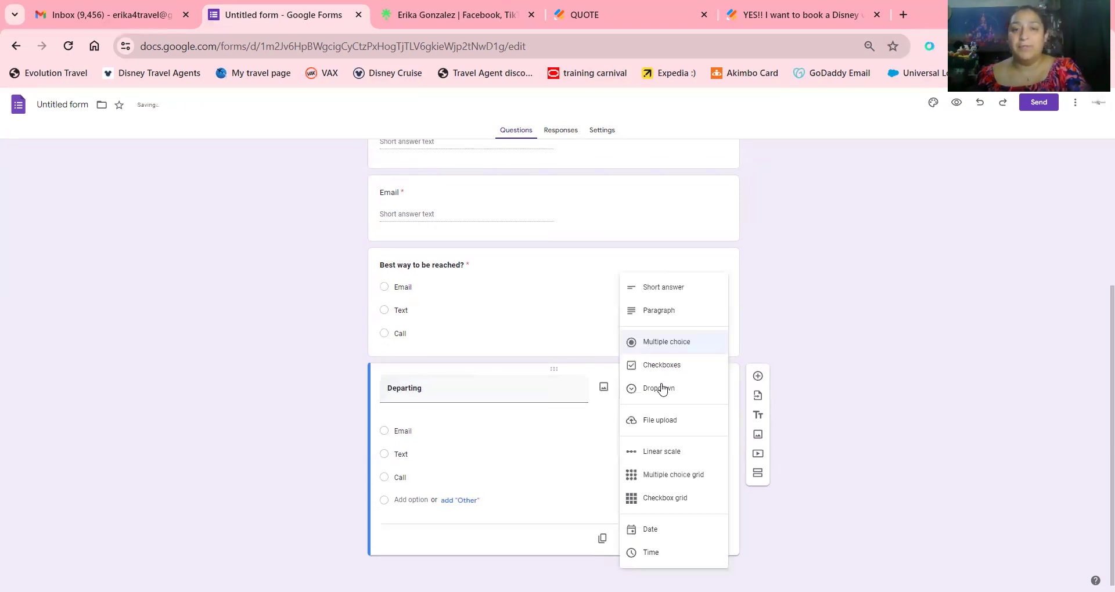
{"action": "left_click", "coordinate": [687, 532]}
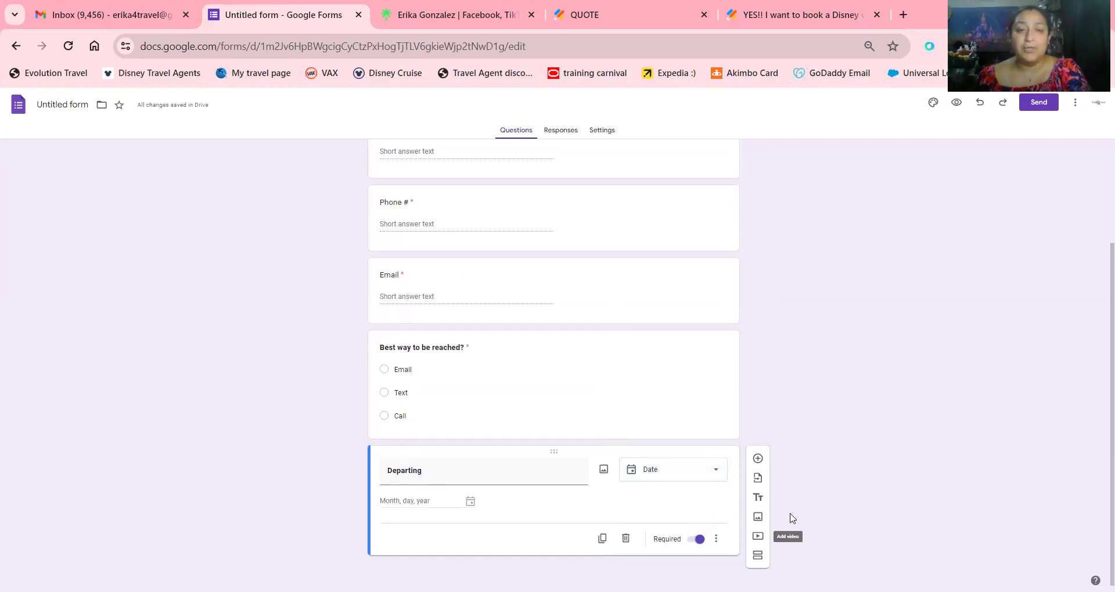
{"action": "left_click", "coordinate": [704, 470]}
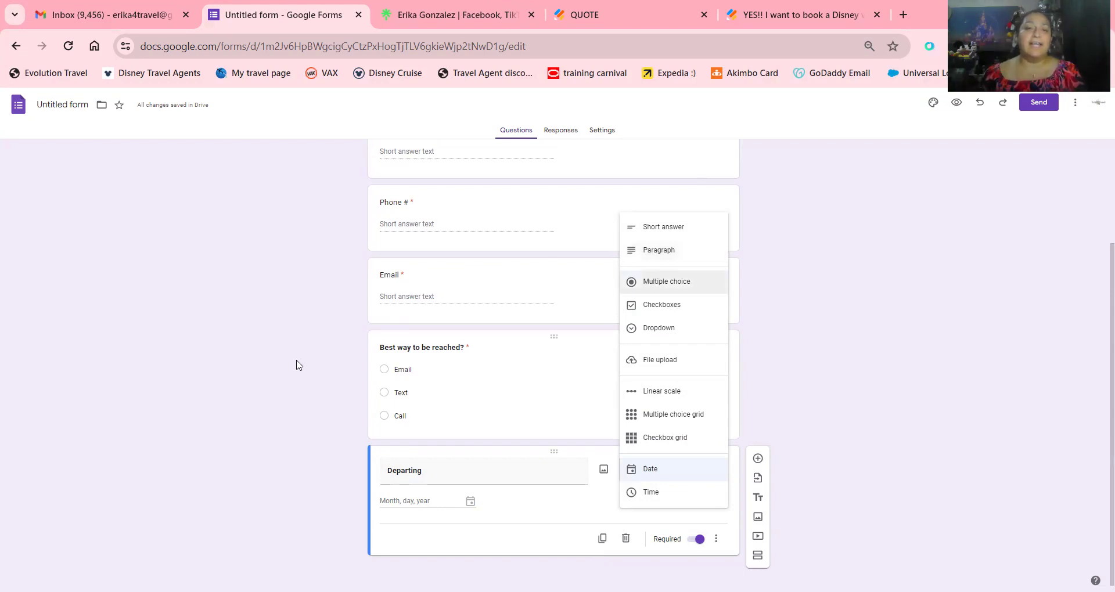
{"action": "left_click", "coordinate": [265, 370]}
Duplicate the Departing date question and select the title of the copy
{"action": "left_click", "coordinate": [602, 538]}
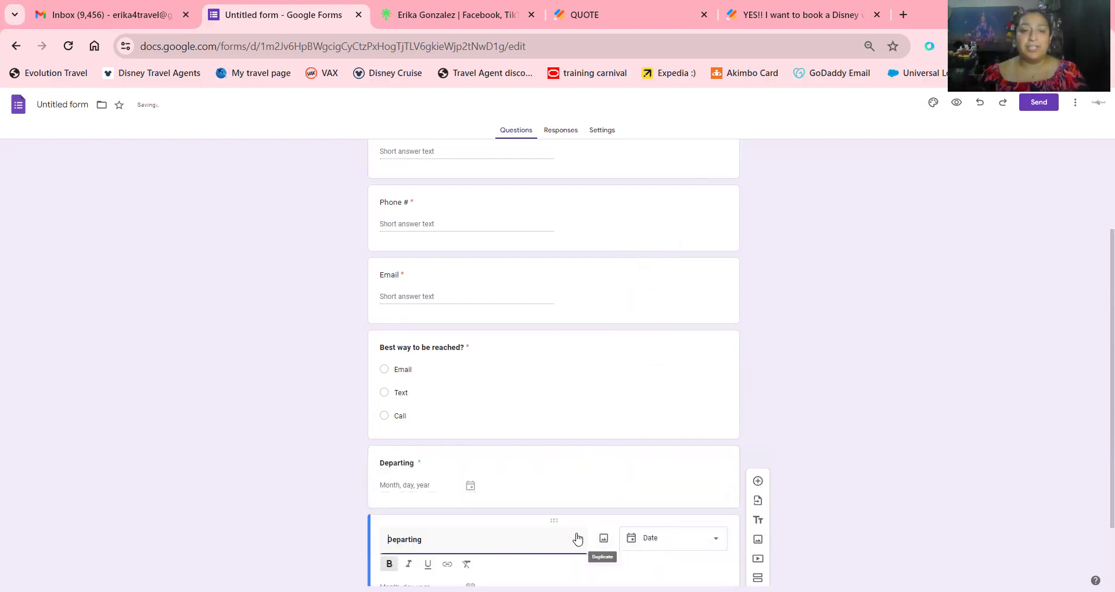
{"action": "double_click", "coordinate": [451, 456]}
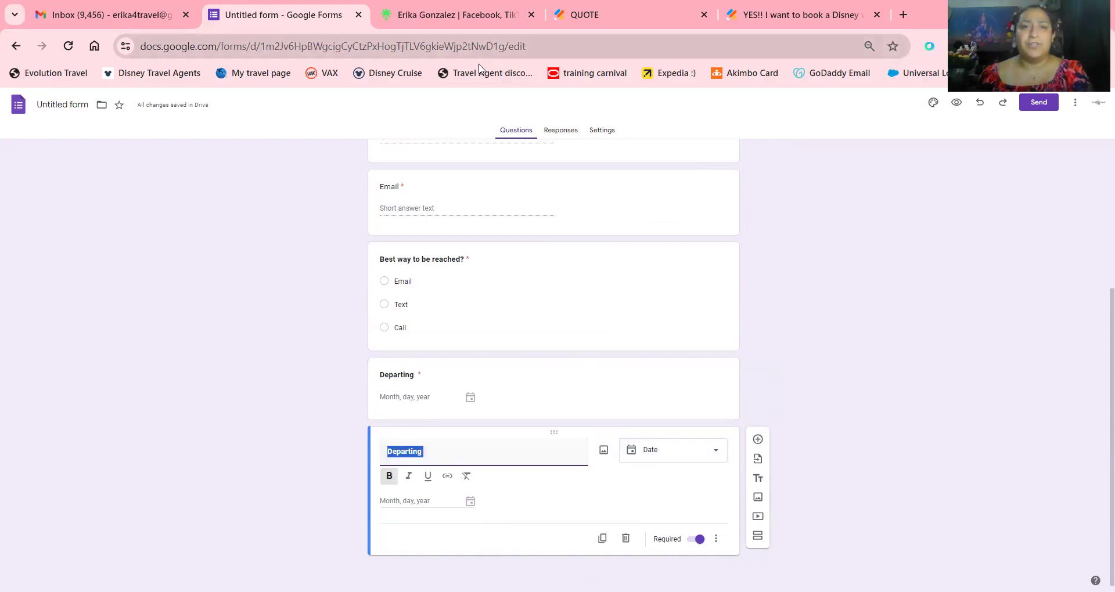
Examine the Jotform QUOTE form's closing questions on payment arrangements, special requests and referral source, and return to the Google form
{"action": "left_click", "coordinate": [619, 23]}
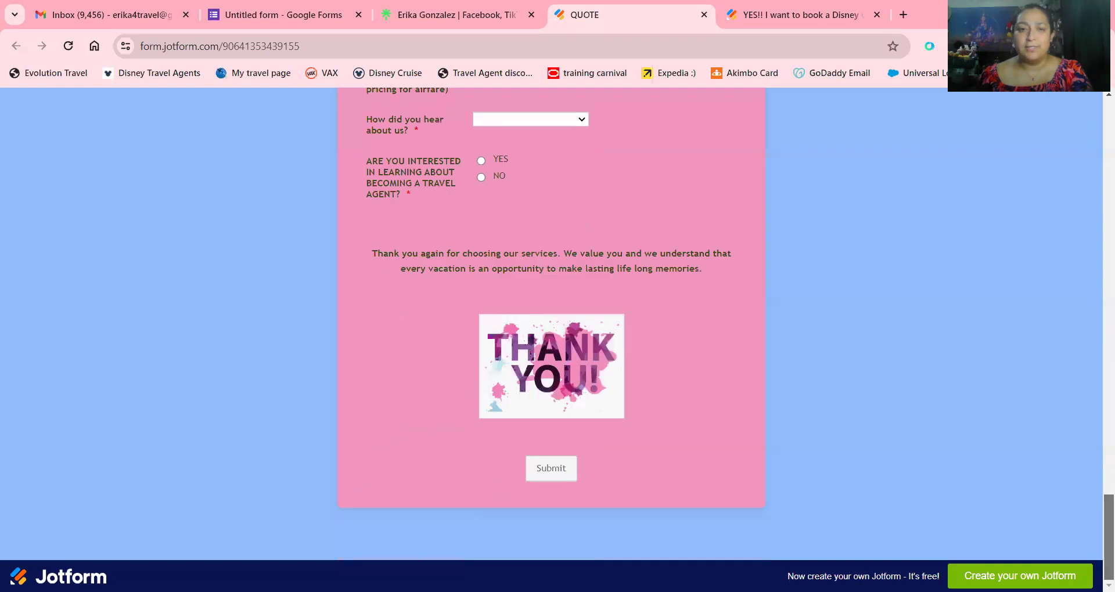
{"action": "scroll", "coordinate": [433, 209], "scroll_direction": "up", "scroll_amount": 6}
{"action": "scroll", "coordinate": [432, 209], "scroll_direction": "down", "scroll_amount": 2}
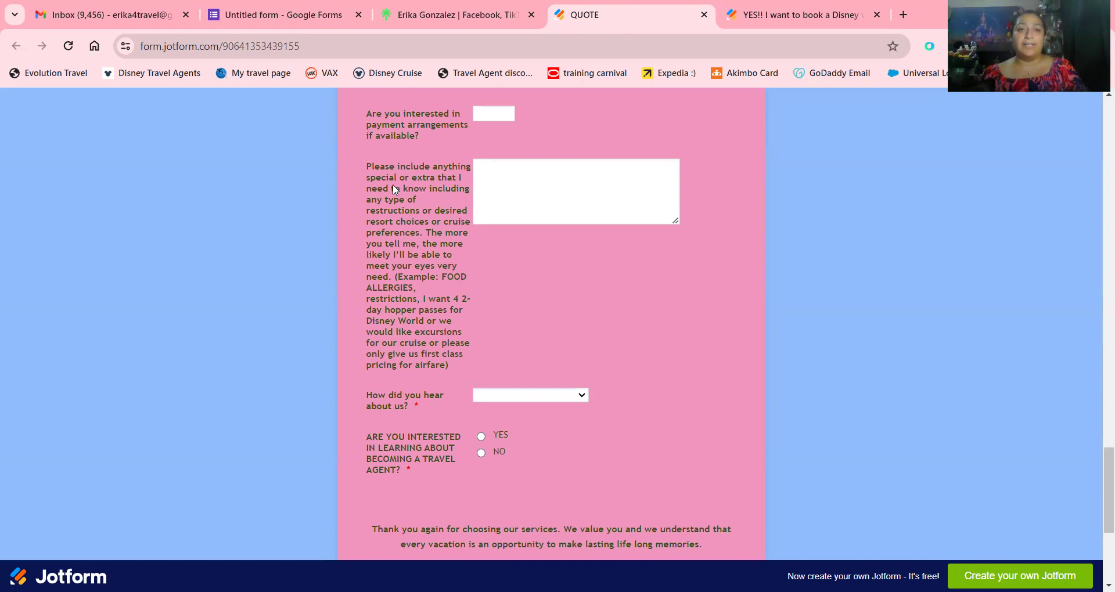
{"action": "left_click", "coordinate": [450, 13]}
{"action": "left_click", "coordinate": [283, 5]}
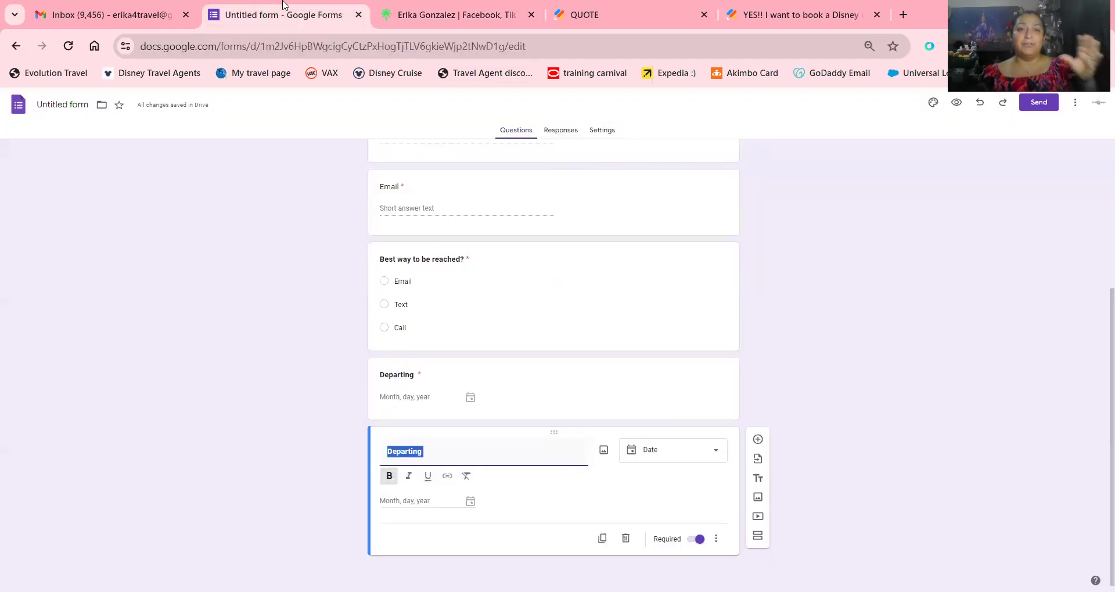
Change the answer type of the duplicated Departing question to Paragraph
{"action": "left_click", "coordinate": [669, 458]}
{"action": "left_click", "coordinate": [637, 234]}
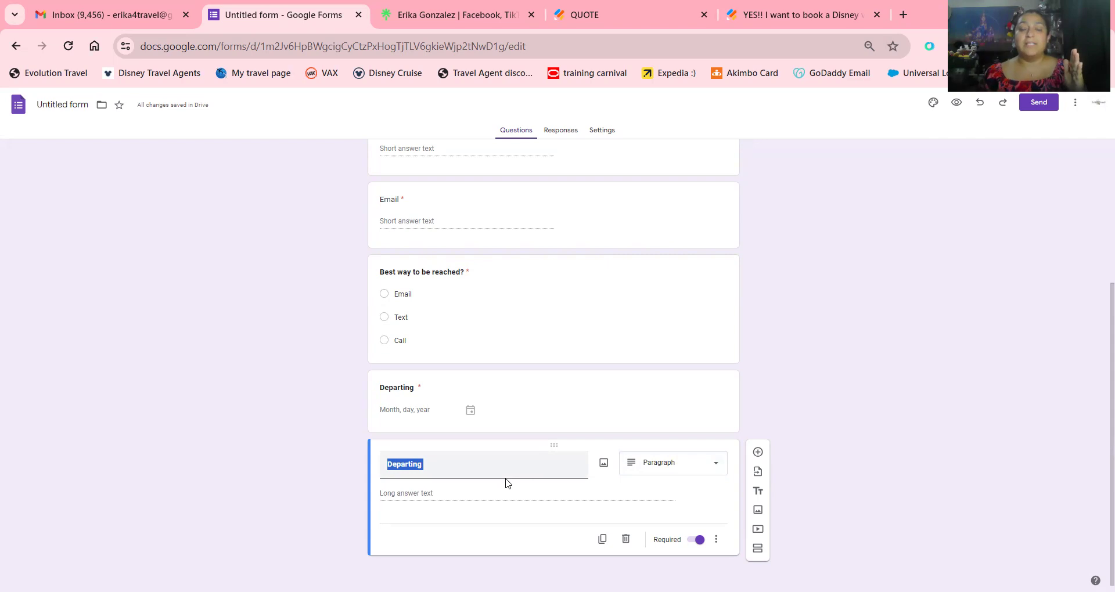
{"action": "left_click", "coordinate": [667, 462]}
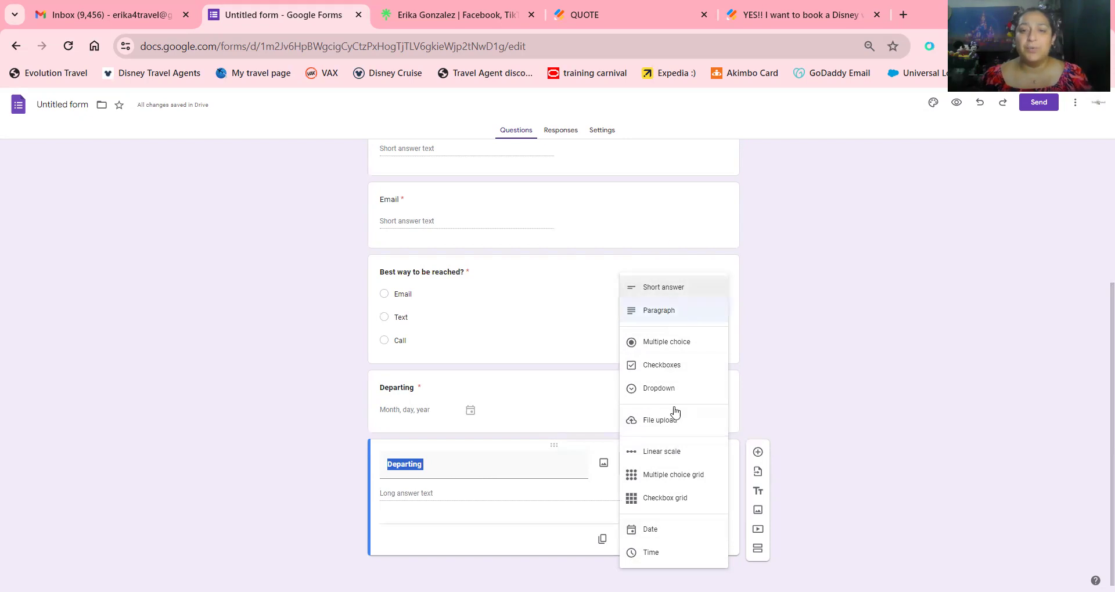
{"action": "left_click", "coordinate": [891, 424]}
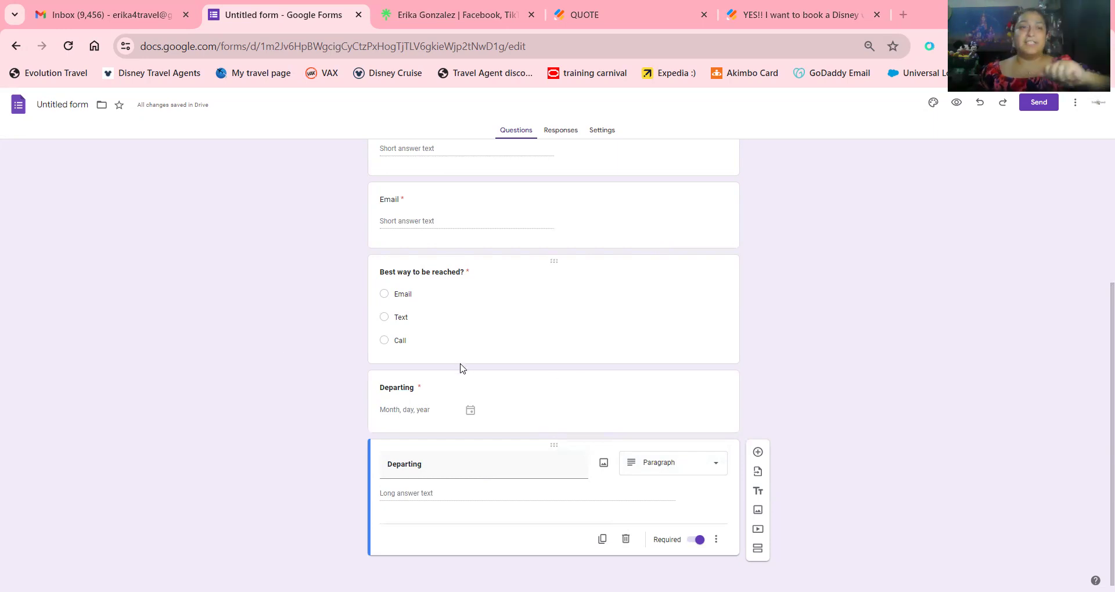
Open the form's theme settings, try a red or orange color, and set the theme color to blue
{"action": "left_click_drag", "start_coordinate": [1111, 395], "coordinate": [1099, 122]}
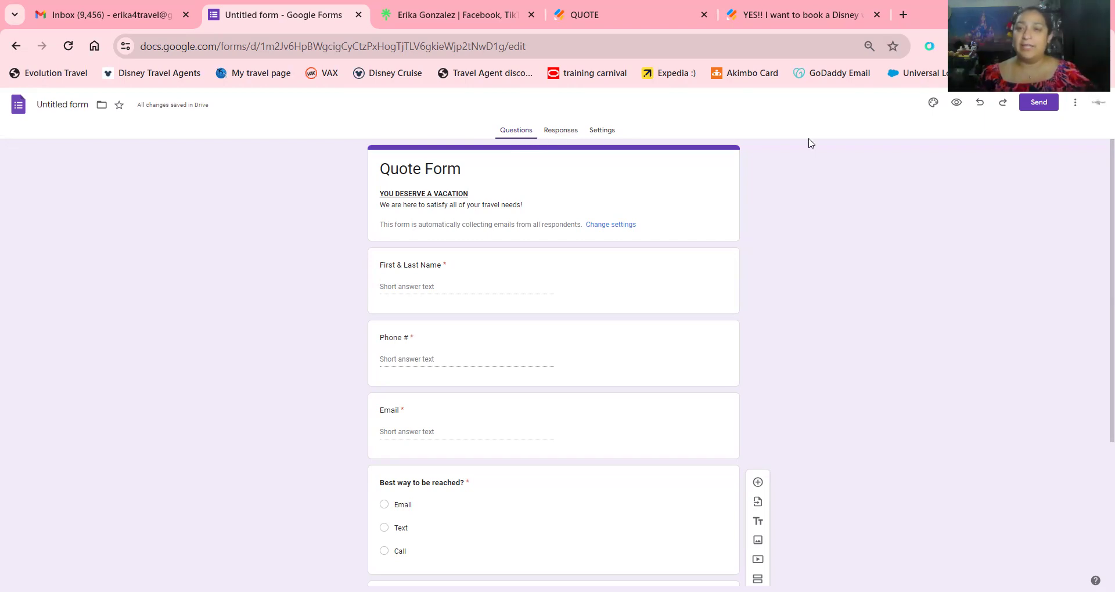
{"action": "left_click", "coordinate": [932, 105]}
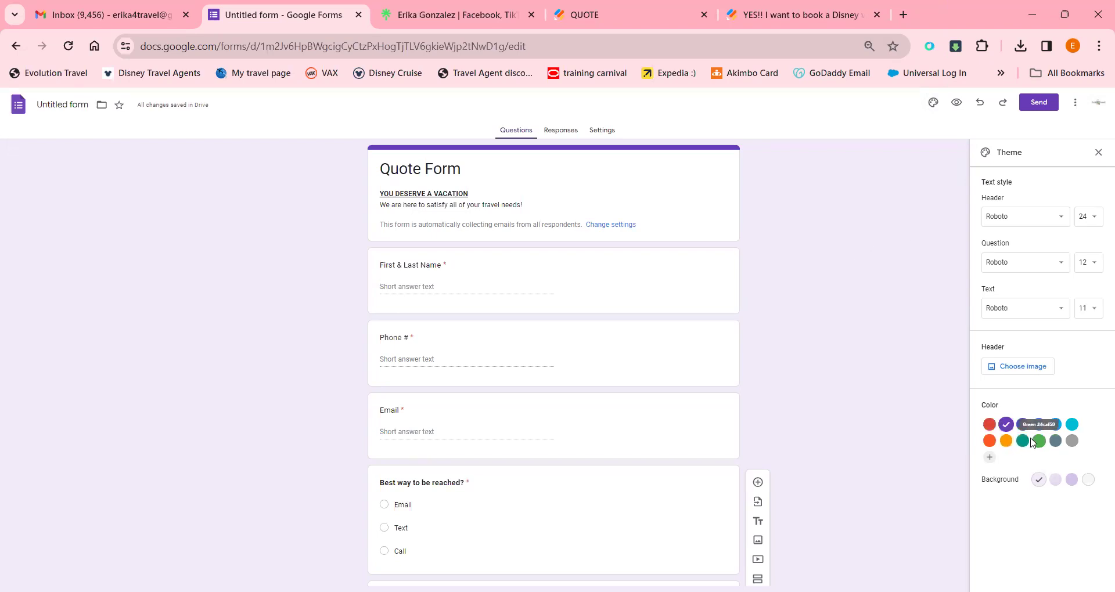
{"action": "left_click", "coordinate": [989, 424]}
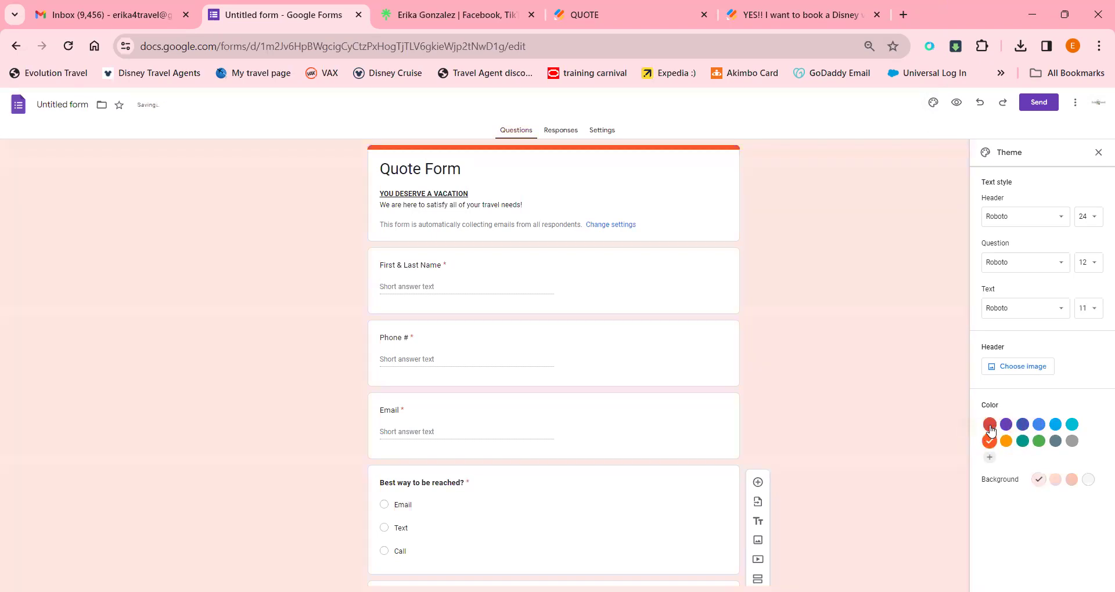
{"action": "left_click", "coordinate": [1038, 427]}
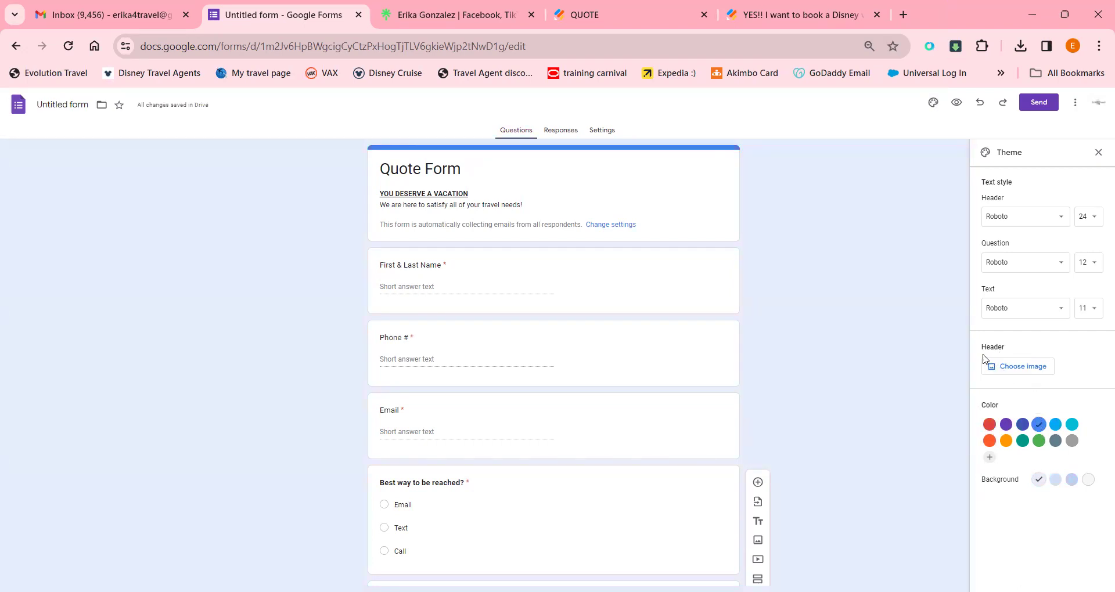
Insert the purple water-droplets picture from the Work and School themes as the form's header image
{"action": "left_click_drag", "start_coordinate": [983, 348], "coordinate": [1026, 351]}
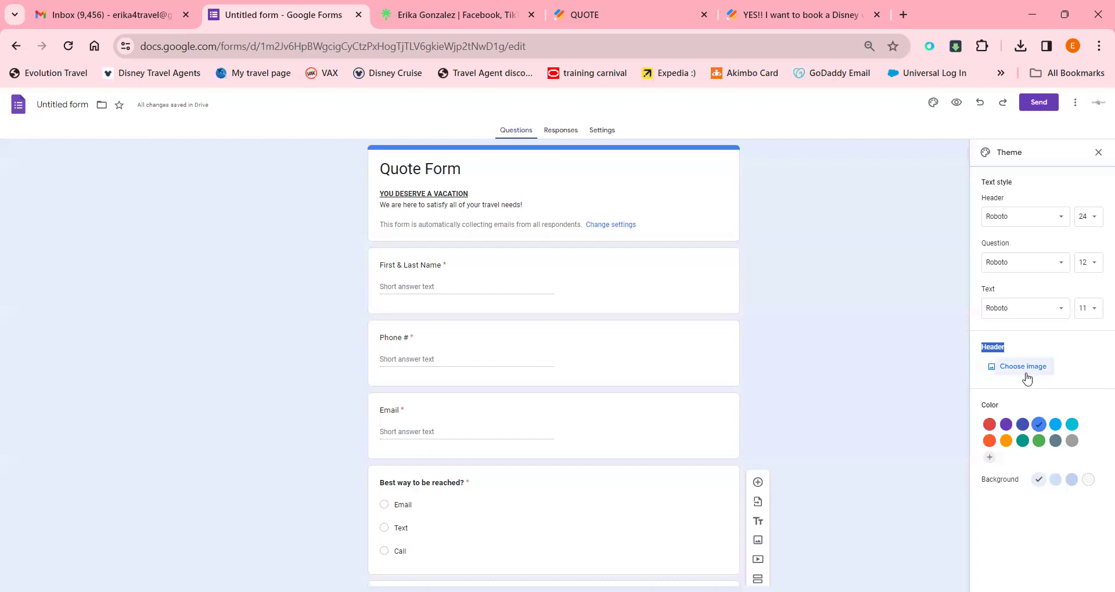
{"action": "left_click", "coordinate": [1024, 372]}
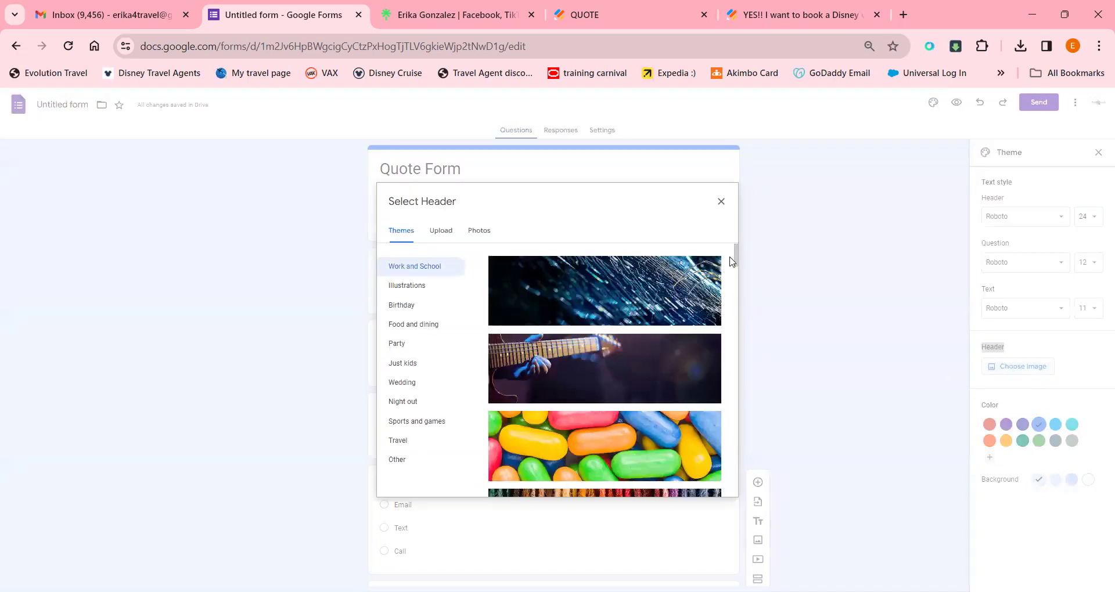
{"action": "left_click_drag", "start_coordinate": [735, 252], "coordinate": [730, 321]}
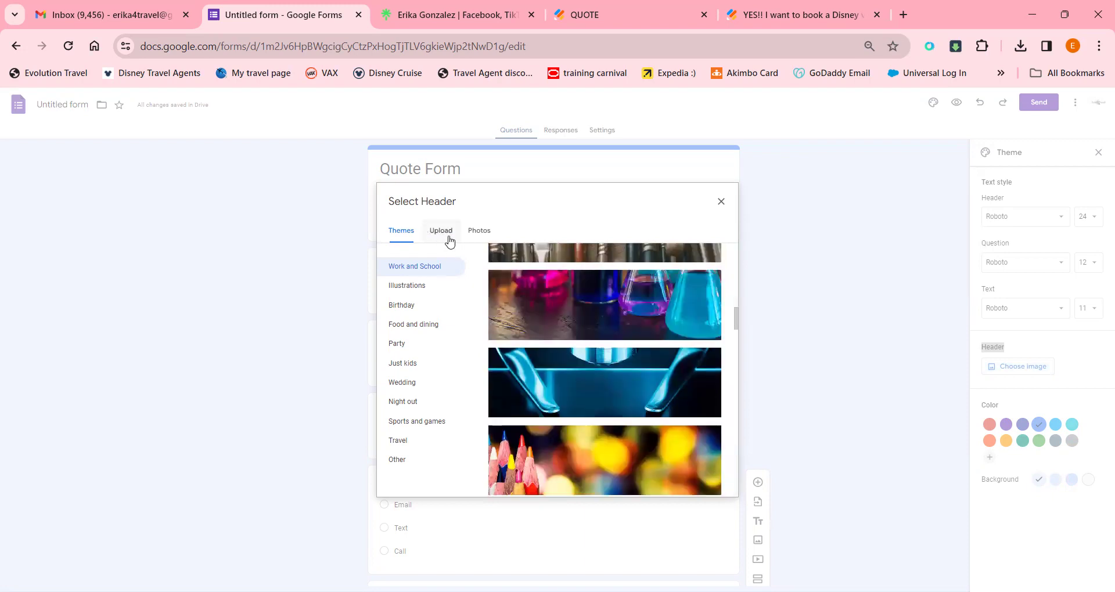
{"action": "scroll", "coordinate": [735, 339], "scroll_direction": "down", "scroll_amount": 5}
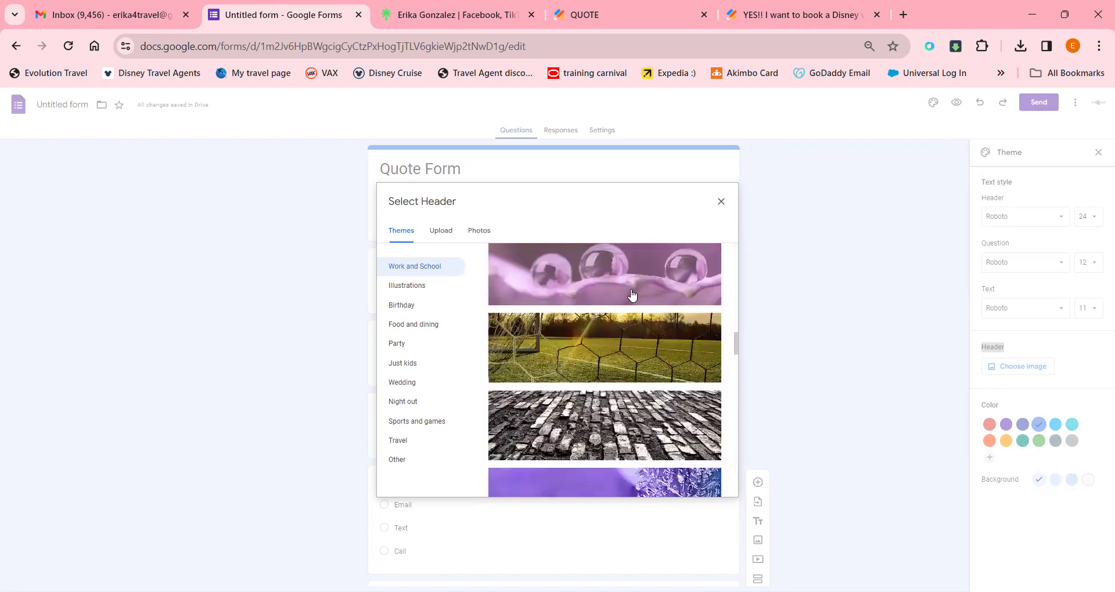
{"action": "left_click", "coordinate": [632, 295]}
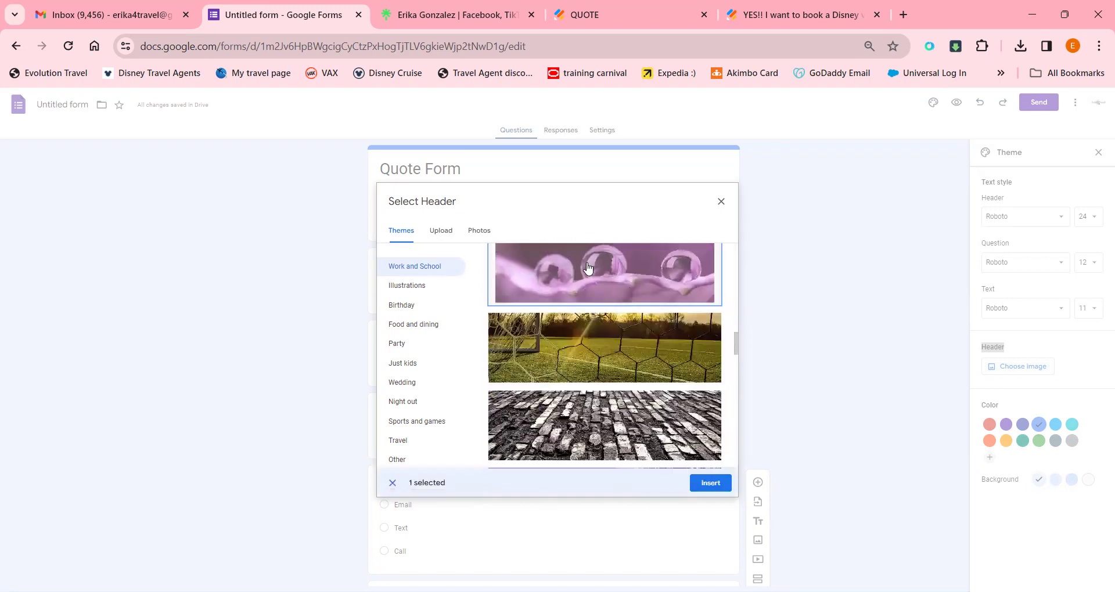
{"action": "left_click", "coordinate": [711, 483]}
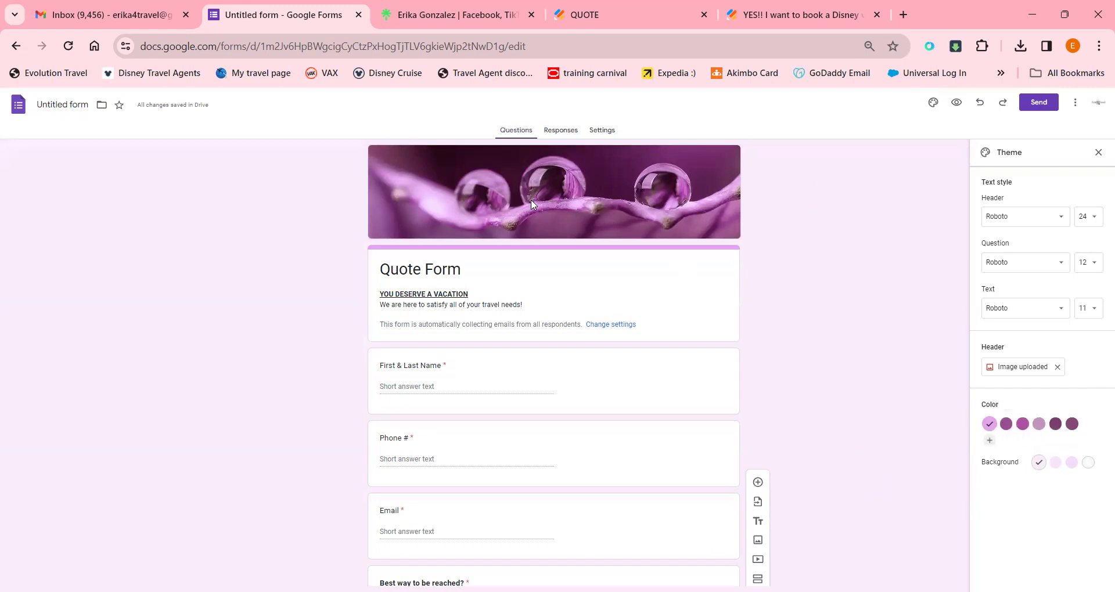
Try several of the purple theme colors matching the header image, ending on the lightest shade
{"action": "left_click", "coordinate": [1055, 425]}
{"action": "left_click", "coordinate": [1072, 424]}
{"action": "left_click", "coordinate": [1023, 429]}
{"action": "left_click", "coordinate": [989, 429]}
Preview the Quote Form as respondents see it, look through all its questions, and close the preview
{"action": "left_click", "coordinate": [954, 103]}
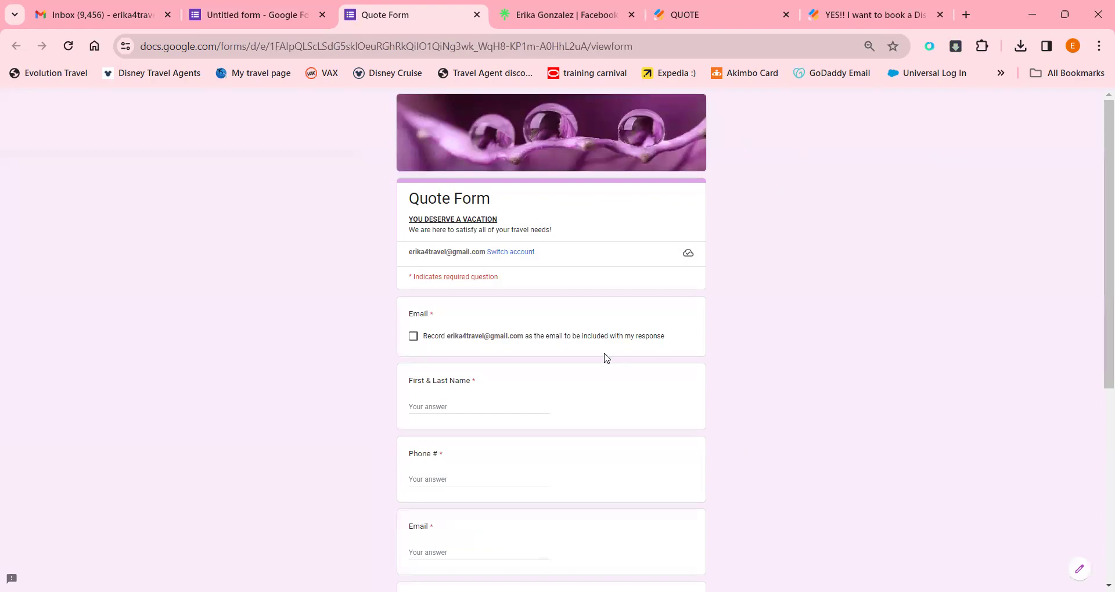
{"action": "scroll", "coordinate": [603, 357], "scroll_direction": "down", "scroll_amount": 6}
{"action": "scroll", "coordinate": [604, 357], "scroll_direction": "up", "scroll_amount": 5}
{"action": "scroll", "coordinate": [603, 357], "scroll_direction": "down", "scroll_amount": 3}
{"action": "scroll", "coordinate": [604, 358], "scroll_direction": "up", "scroll_amount": 5}
{"action": "scroll", "coordinate": [604, 357], "scroll_direction": "down", "scroll_amount": 6}
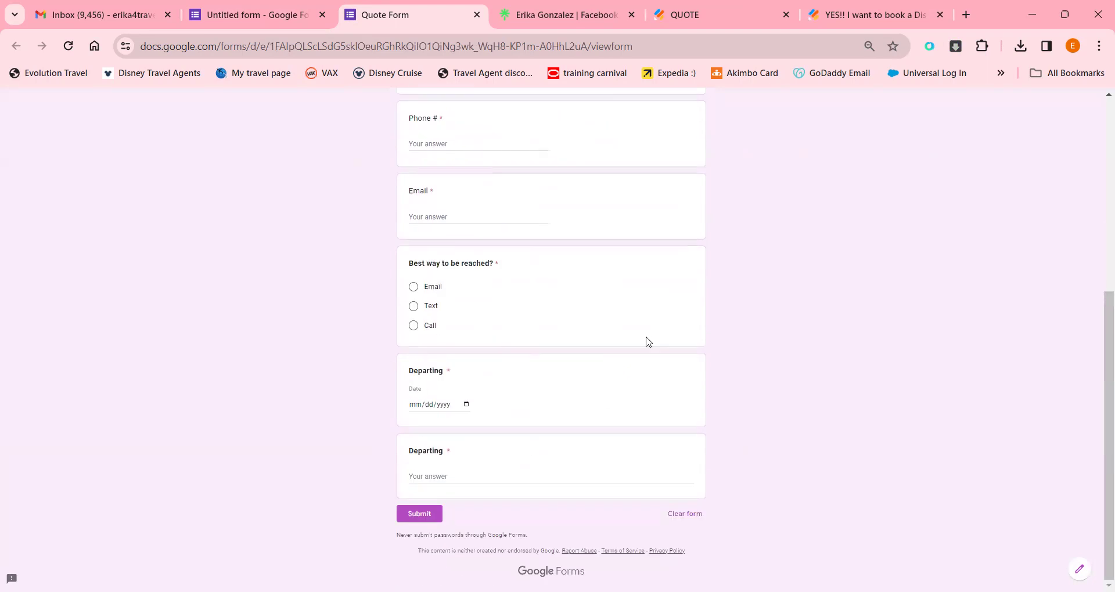
{"action": "scroll", "coordinate": [642, 510], "scroll_direction": "up", "scroll_amount": 1}
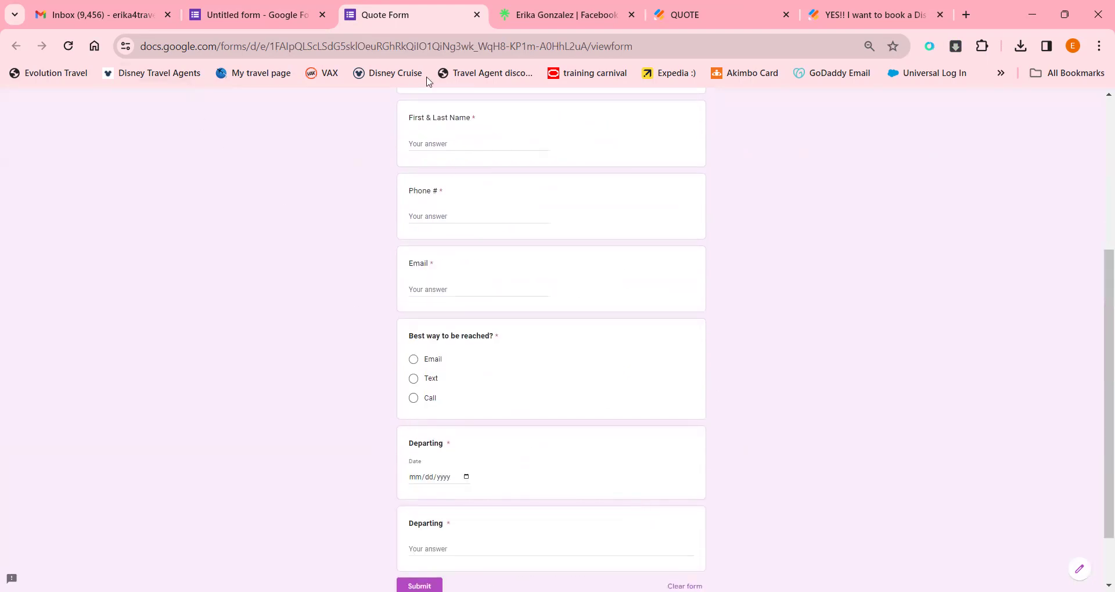
{"action": "left_click", "coordinate": [477, 14]}
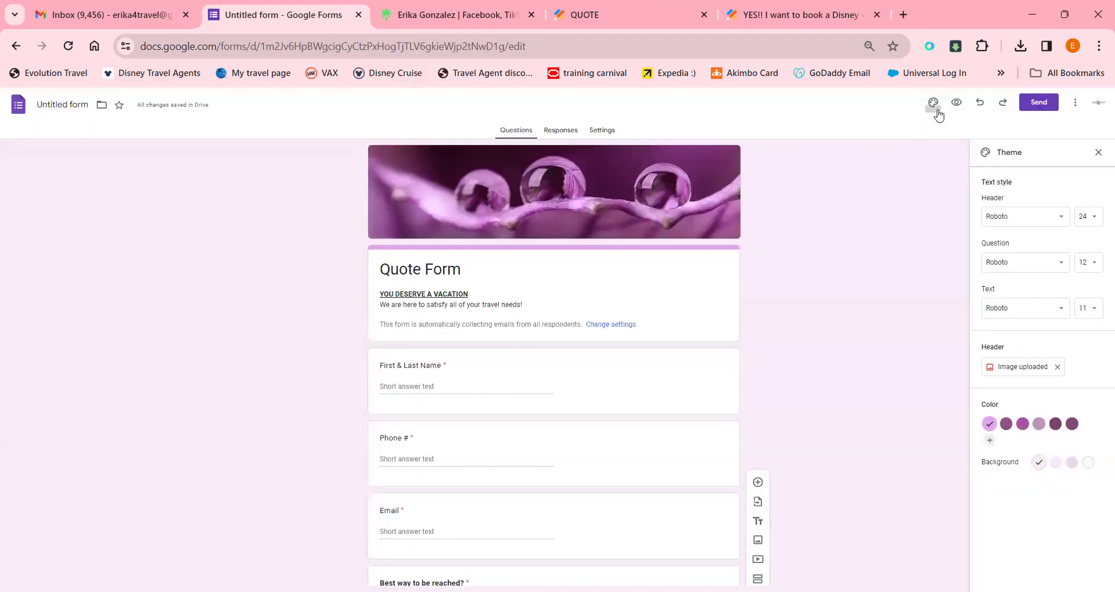
Undo the purple theme color changes and the header image insertion, going back to the plain blue theme
{"action": "left_click", "coordinate": [980, 106]}
{"action": "left_click", "coordinate": [980, 107]}
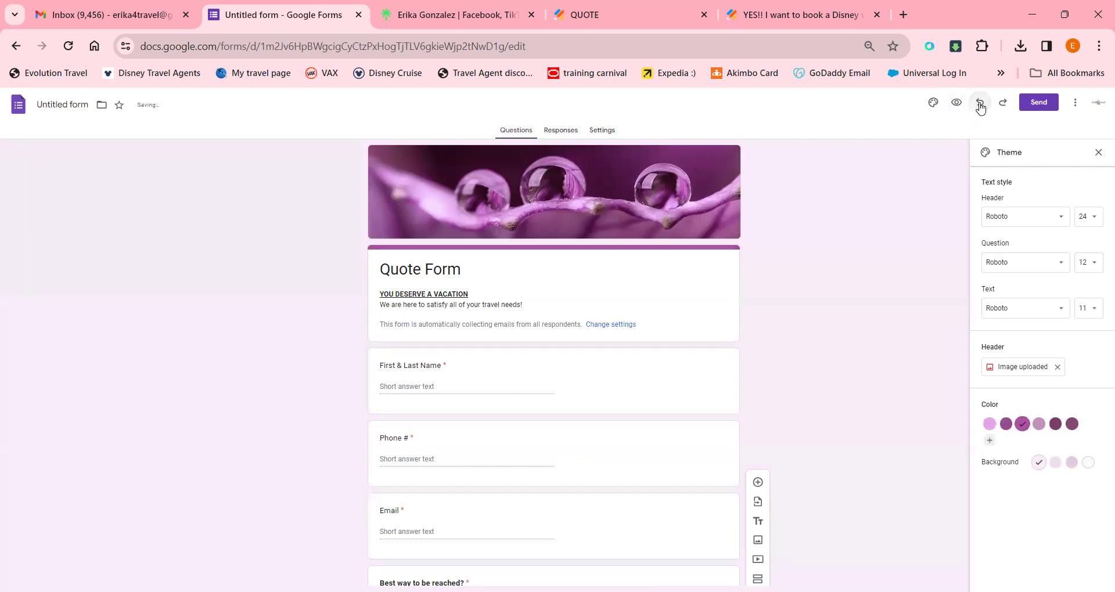
{"action": "left_click", "coordinate": [981, 107]}
{"action": "left_click", "coordinate": [981, 106]}
{"action": "left_click", "coordinate": [980, 106]}
{"action": "left_click", "coordinate": [980, 106]}
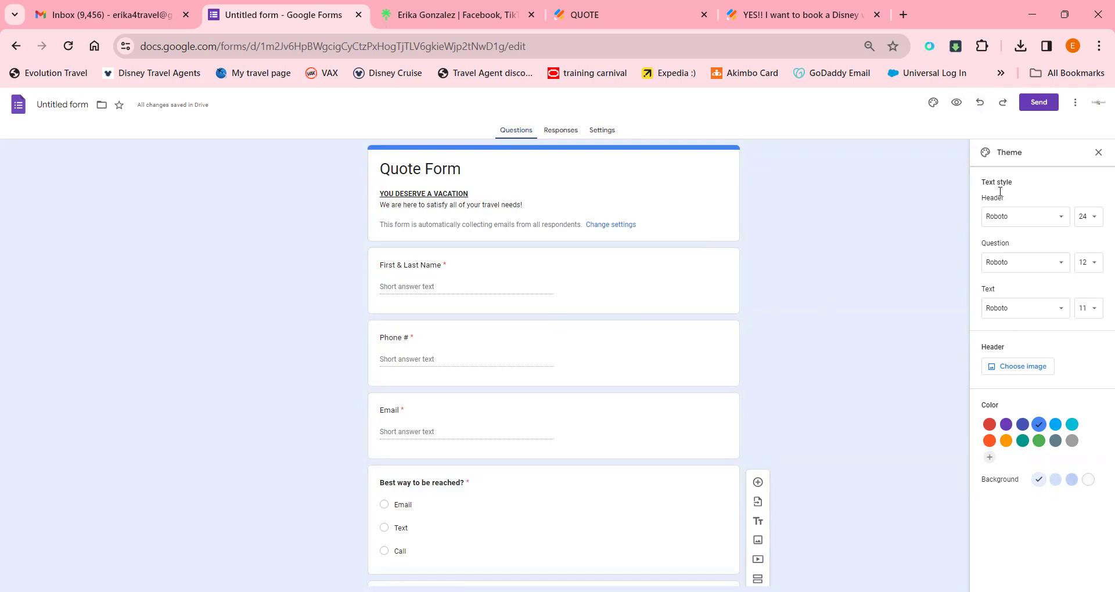
Redo the header image insertion and the theme color changes up to the dark purple shade
{"action": "left_click", "coordinate": [1003, 109]}
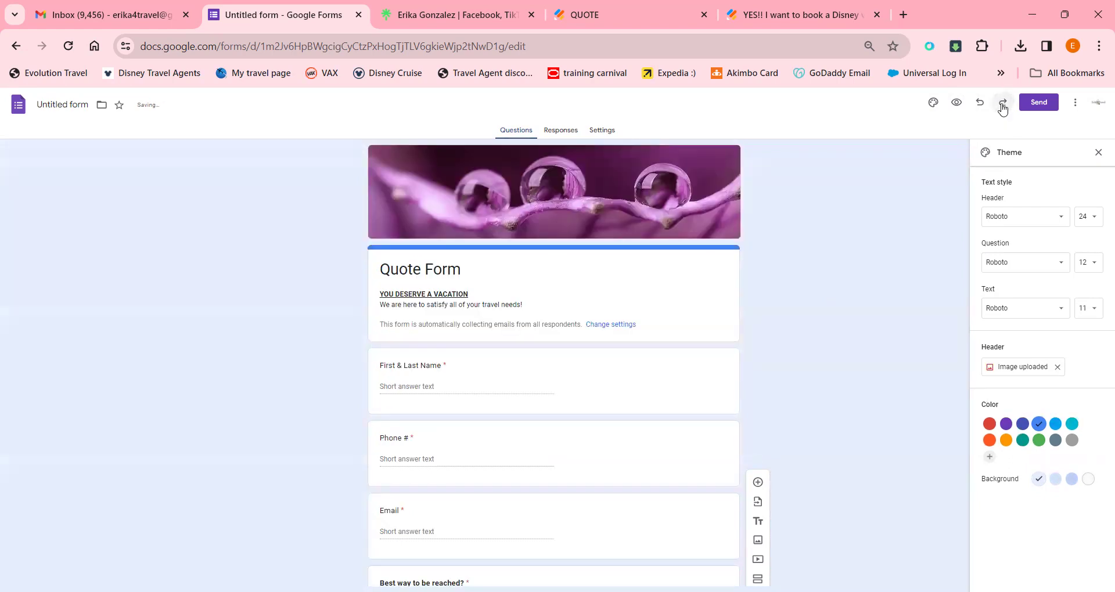
{"action": "left_click", "coordinate": [1003, 109]}
{"action": "left_click", "coordinate": [1003, 109]}
{"action": "left_click", "coordinate": [1002, 109]}
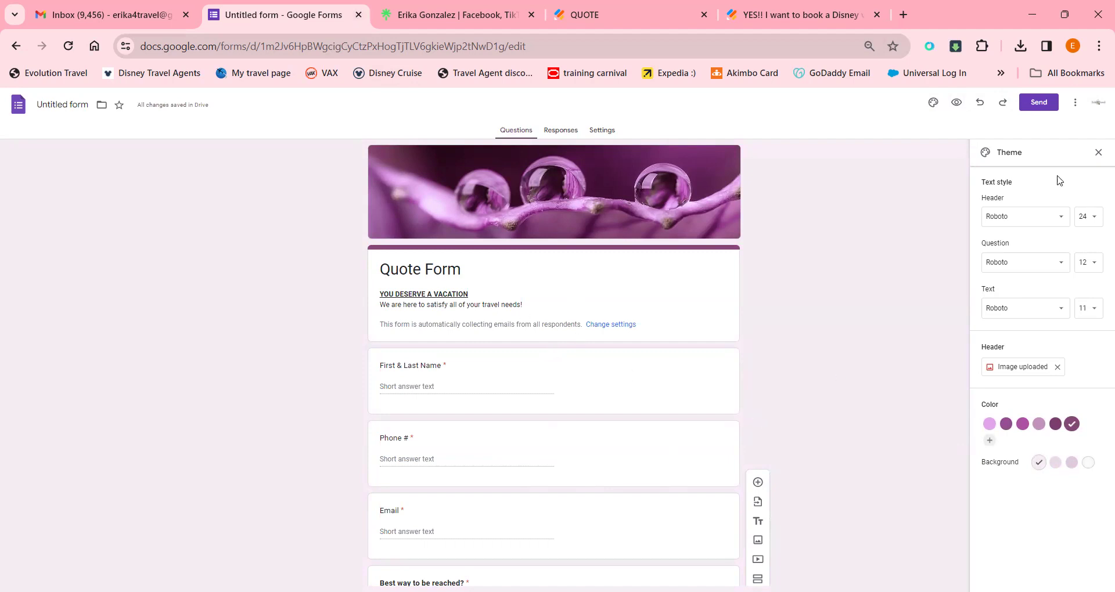
{"action": "left_click", "coordinate": [977, 102]}
Rename the untitled form file "Quote Form"
{"action": "left_click", "coordinate": [78, 107]}
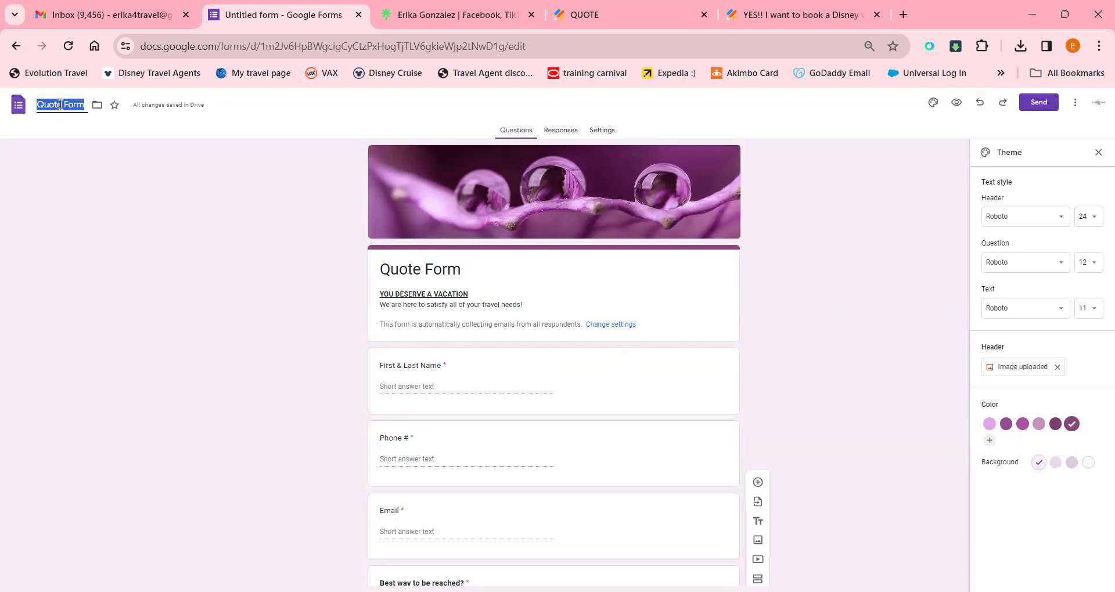
{"action": "left_click", "coordinate": [60, 105]}
{"action": "triple_click", "coordinate": [82, 109]}
{"action": "triple_click", "coordinate": [66, 101]}
Bring up the form's shareable link in the sending options and shorten its URL
{"action": "left_click", "coordinate": [1039, 110]}
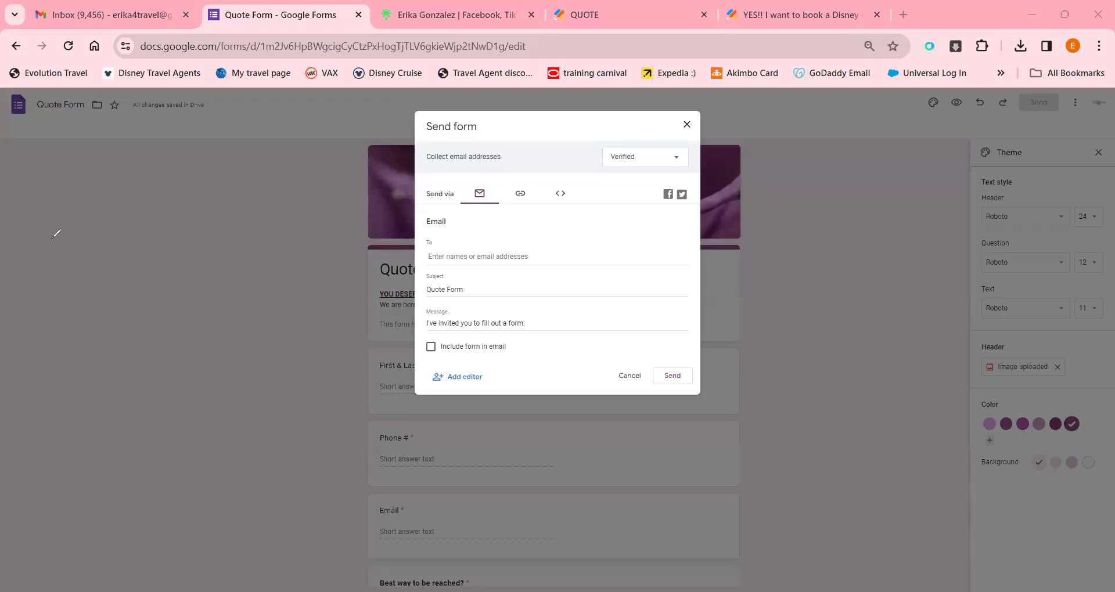
{"action": "left_click", "coordinate": [523, 197]}
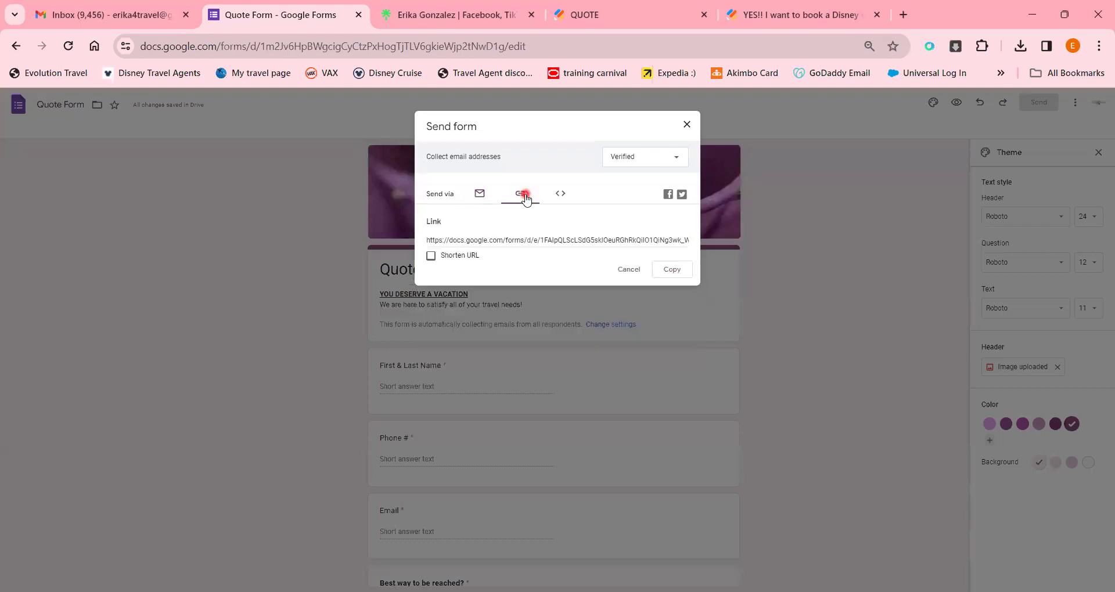
{"action": "left_click", "coordinate": [431, 257]}
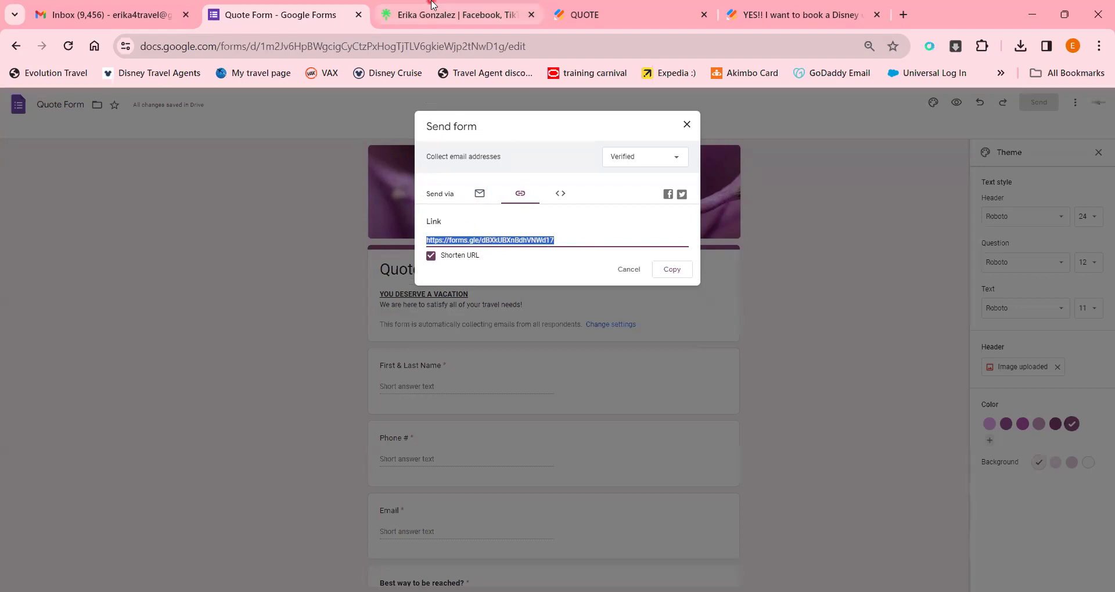
Switch to the Linktree page, open its Disney Quote link to view the linked Jotform, and return to Linktree
{"action": "left_click", "coordinate": [450, 14]}
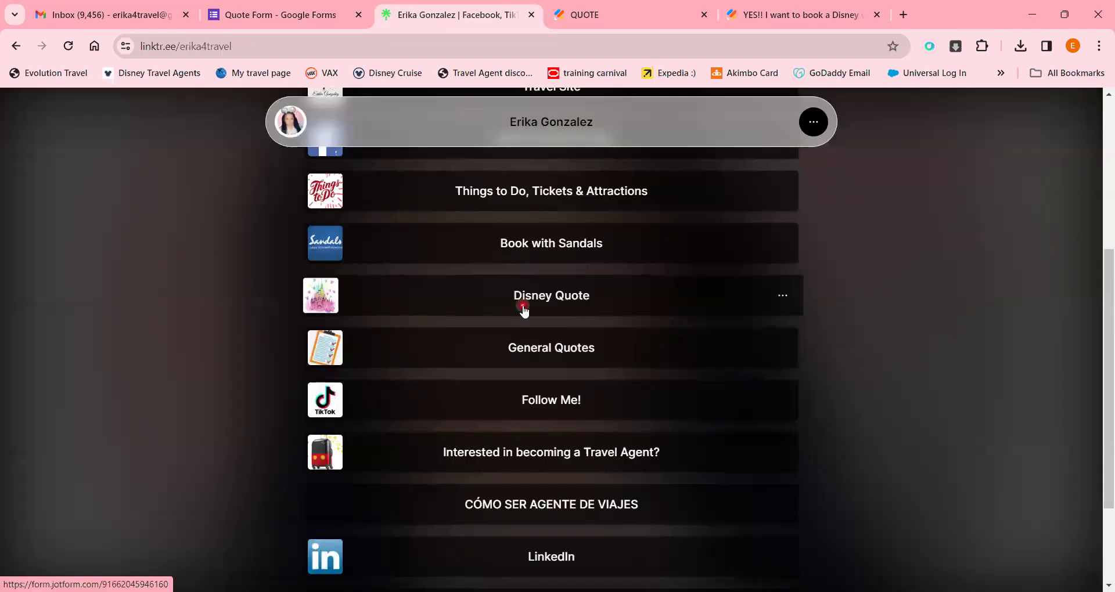
{"action": "left_click", "coordinate": [604, 296]}
{"action": "left_click", "coordinate": [606, 298]}
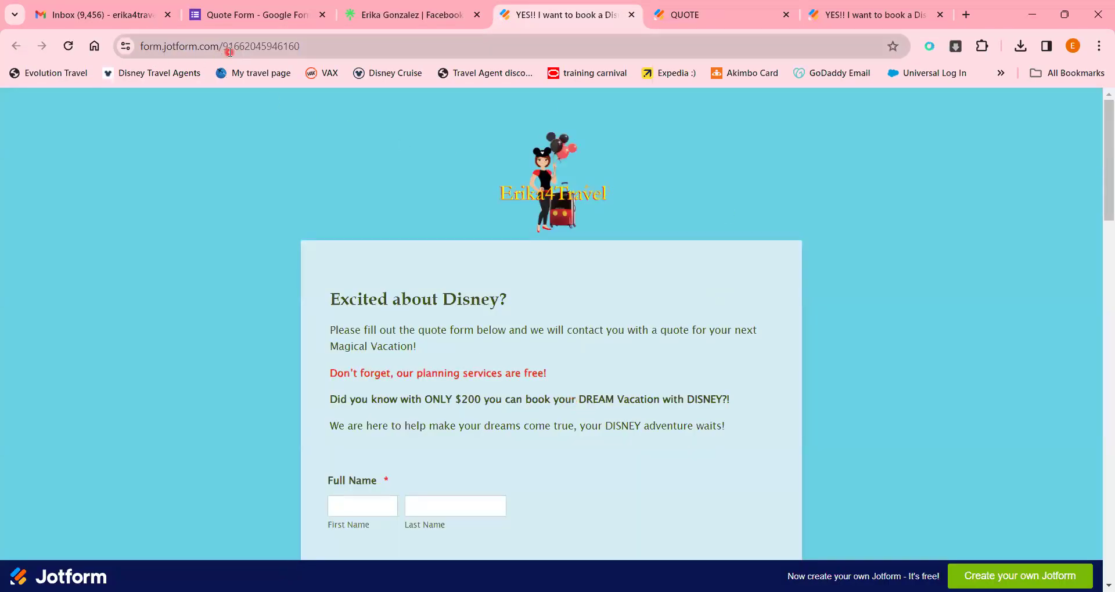
{"action": "left_click", "coordinate": [413, 15]}
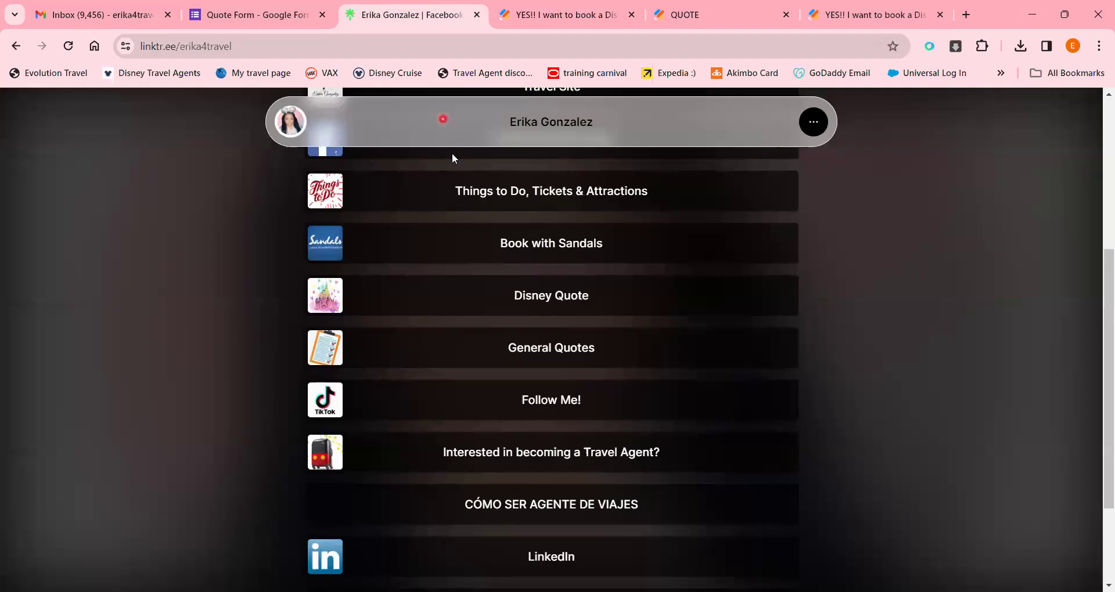
Close the three open Jotform tabs and locate the General Quotes link on the Linktree page
{"action": "left_click", "coordinate": [631, 16]}
{"action": "left_click", "coordinate": [631, 18]}
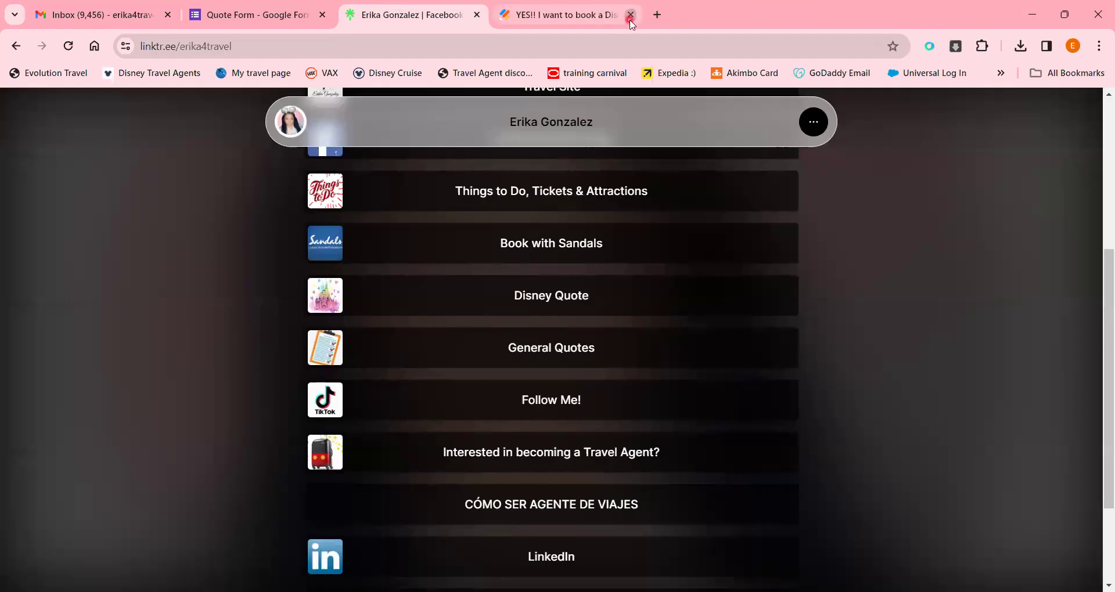
{"action": "left_click", "coordinate": [631, 17]}
{"action": "left_click", "coordinate": [590, 341]}
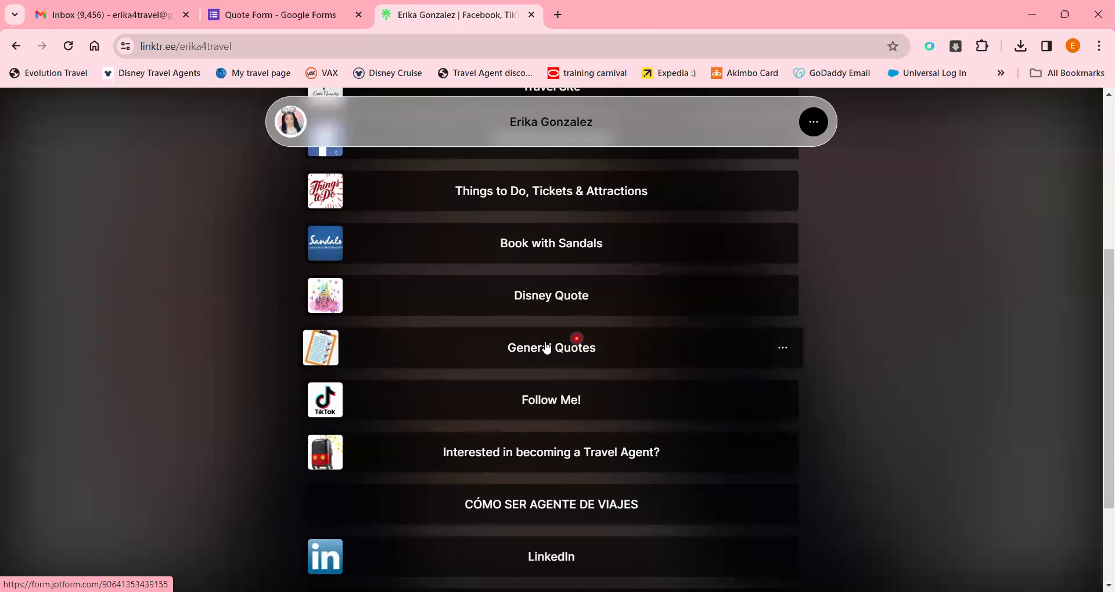
Select the shortened link in the Google Forms quote form, then check the General Quotes entry on Linktree and return to the form
{"action": "left_click", "coordinate": [300, 22]}
{"action": "left_click", "coordinate": [509, 243]}
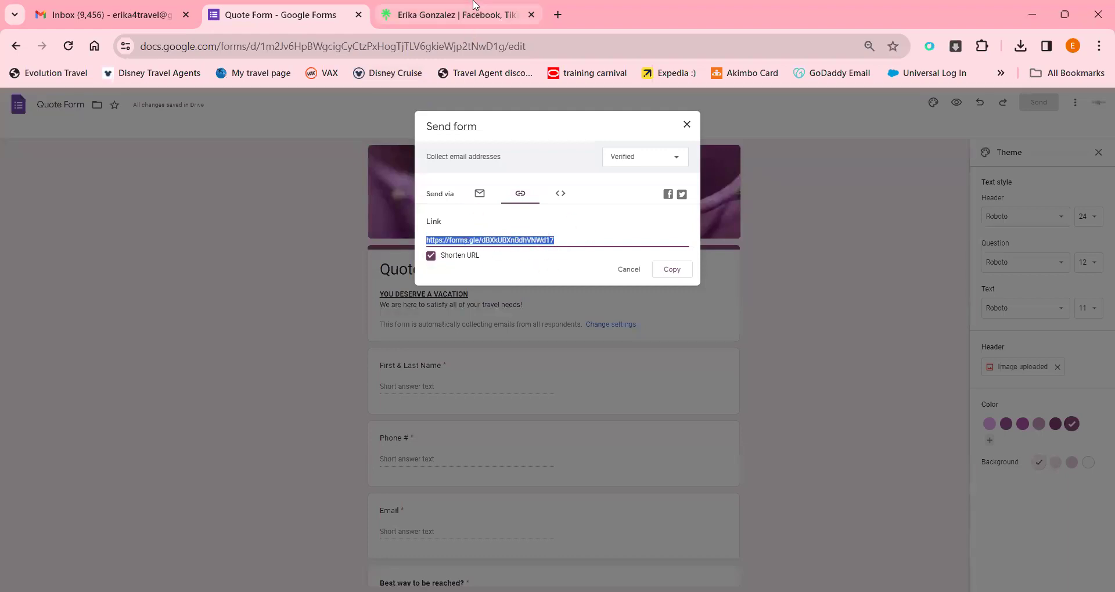
{"action": "left_click", "coordinate": [456, 15]}
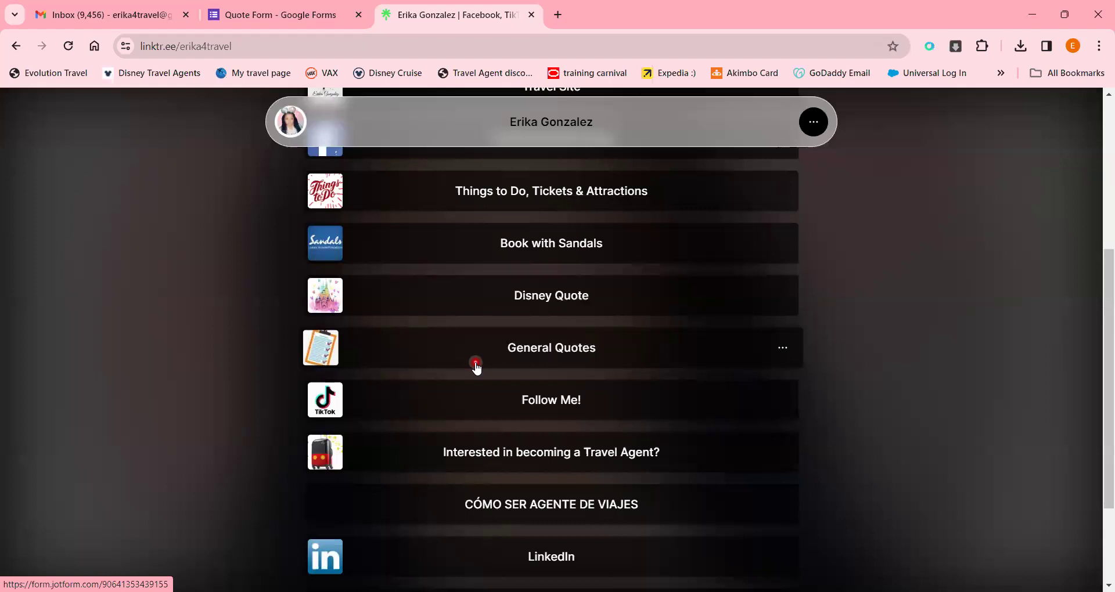
{"action": "key", "text": "ctrl+shift+Tab"}
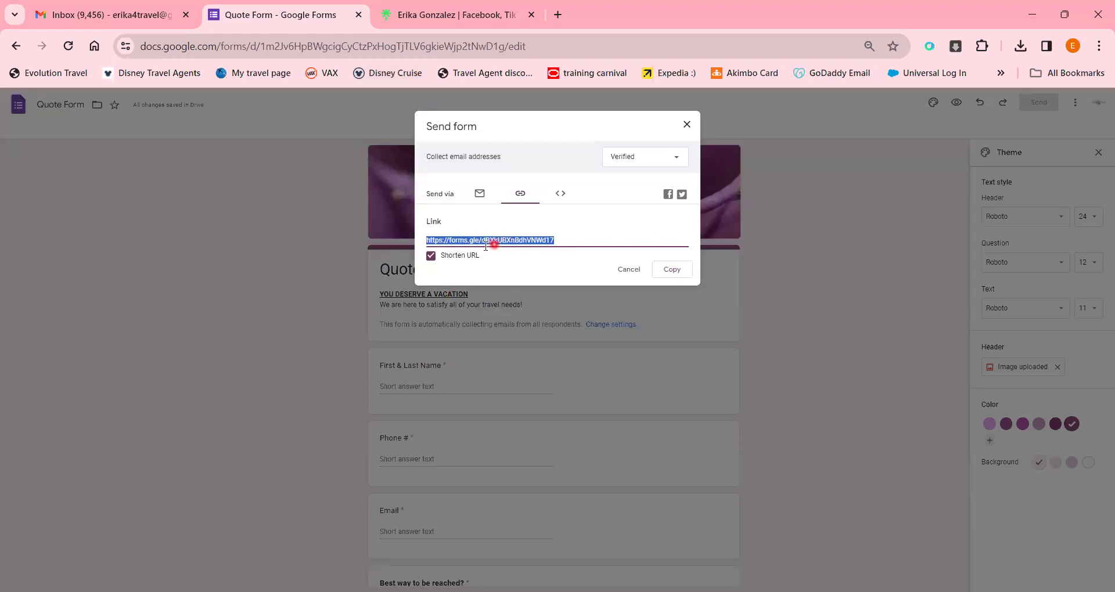
Compare the form's full and shortened URLs, and view the email and embed HTML sending options
{"action": "left_click", "coordinate": [430, 255]}
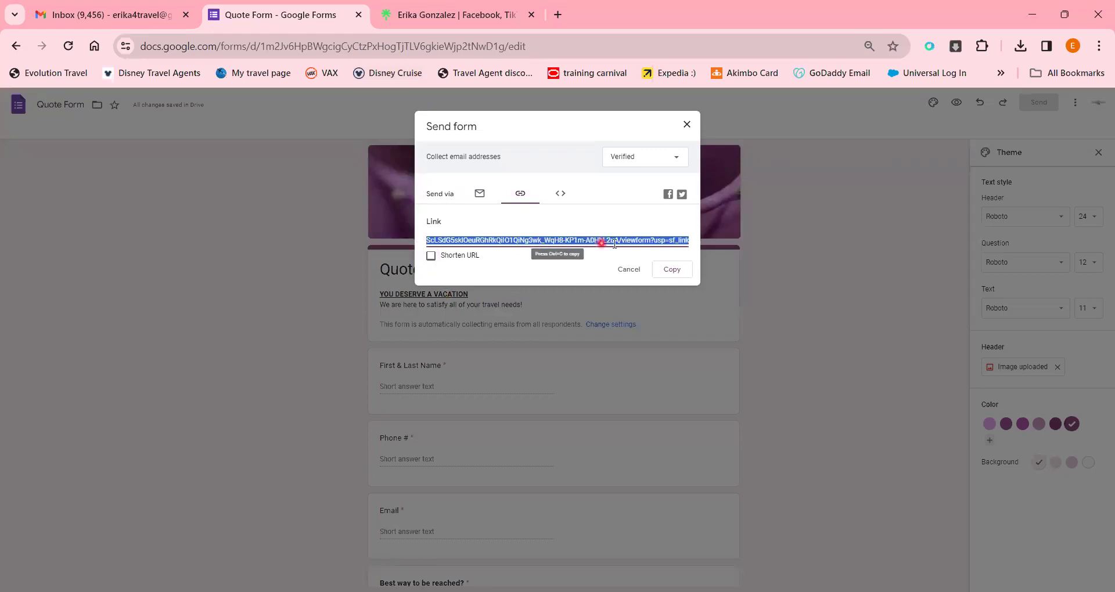
{"action": "left_click", "coordinate": [431, 256]}
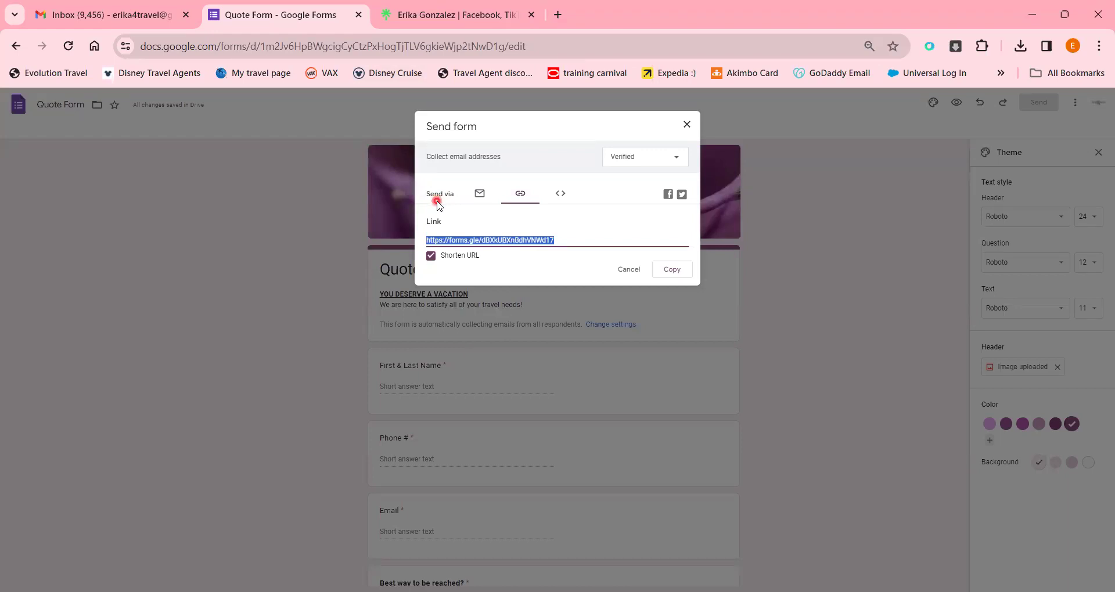
{"action": "left_click", "coordinate": [479, 195]}
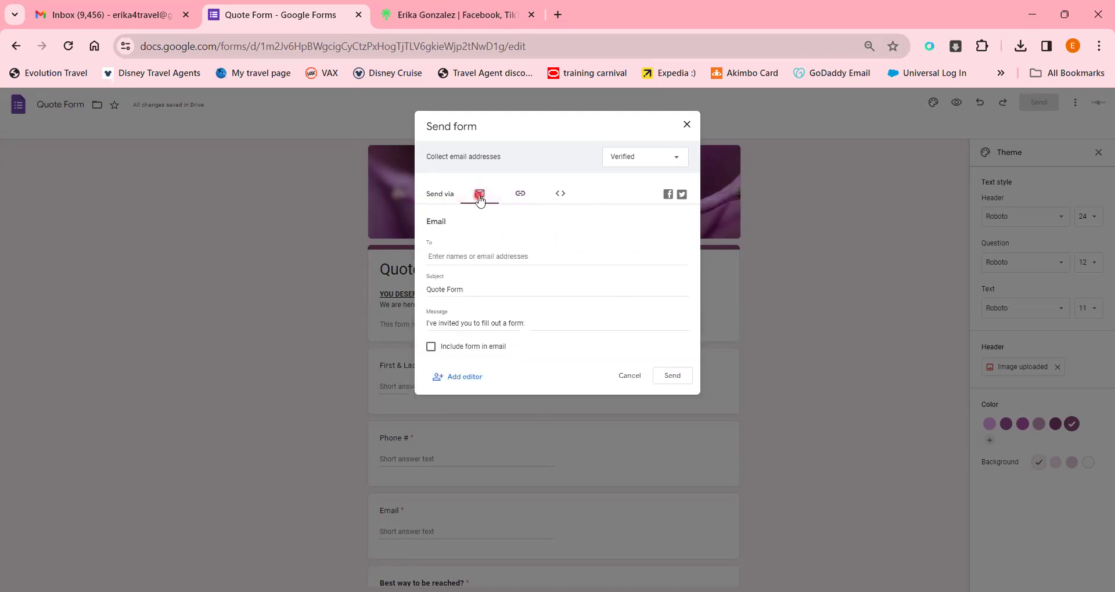
{"action": "left_click", "coordinate": [560, 194]}
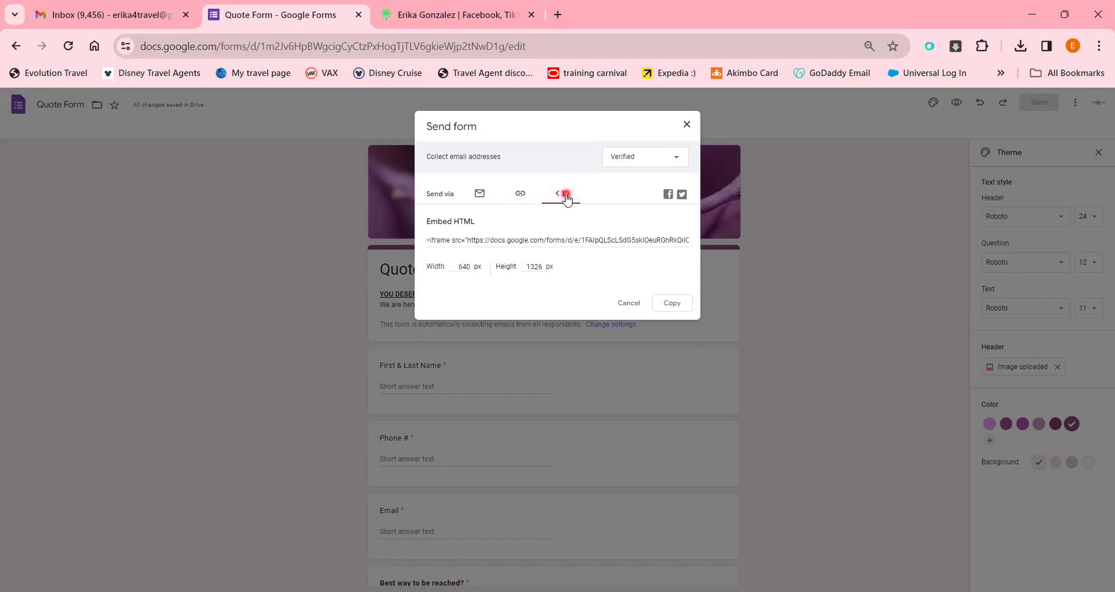
{"action": "left_click", "coordinate": [521, 197]}
{"action": "left_click", "coordinate": [491, 193]}
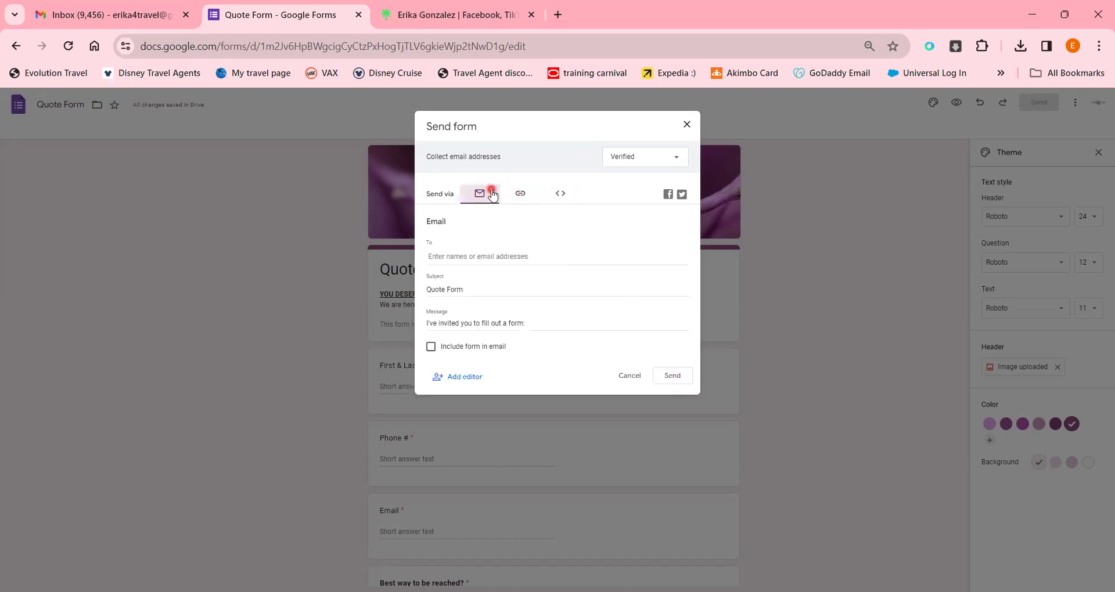
Review the email address collection choices, keeping Verified, and select the form's shortened link in the sending options
{"action": "left_click", "coordinate": [656, 161]}
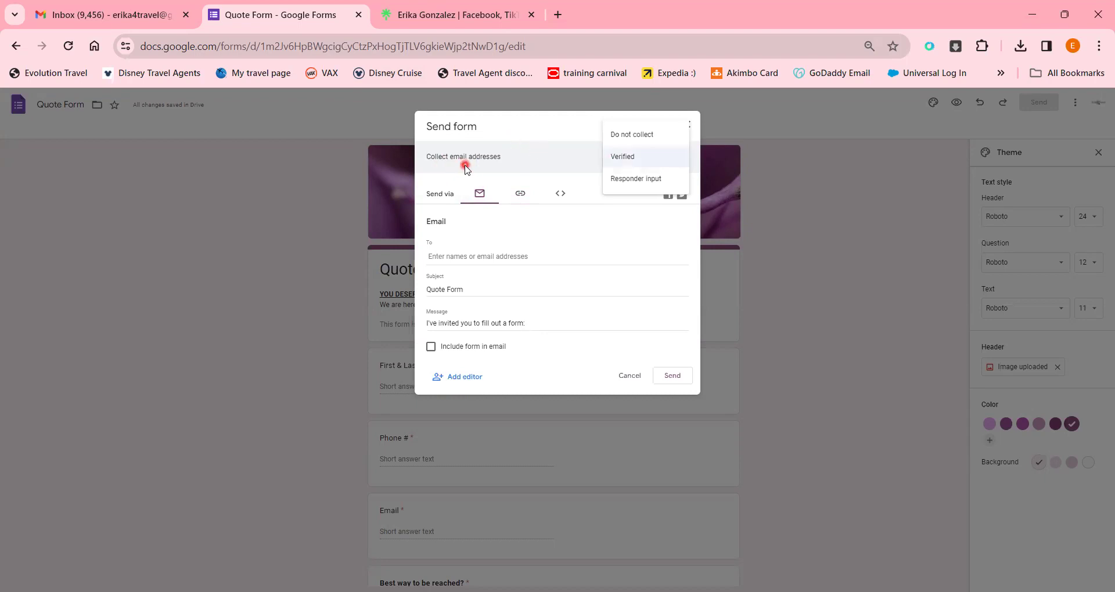
{"action": "left_click", "coordinate": [558, 165]}
{"action": "left_click", "coordinate": [669, 162]}
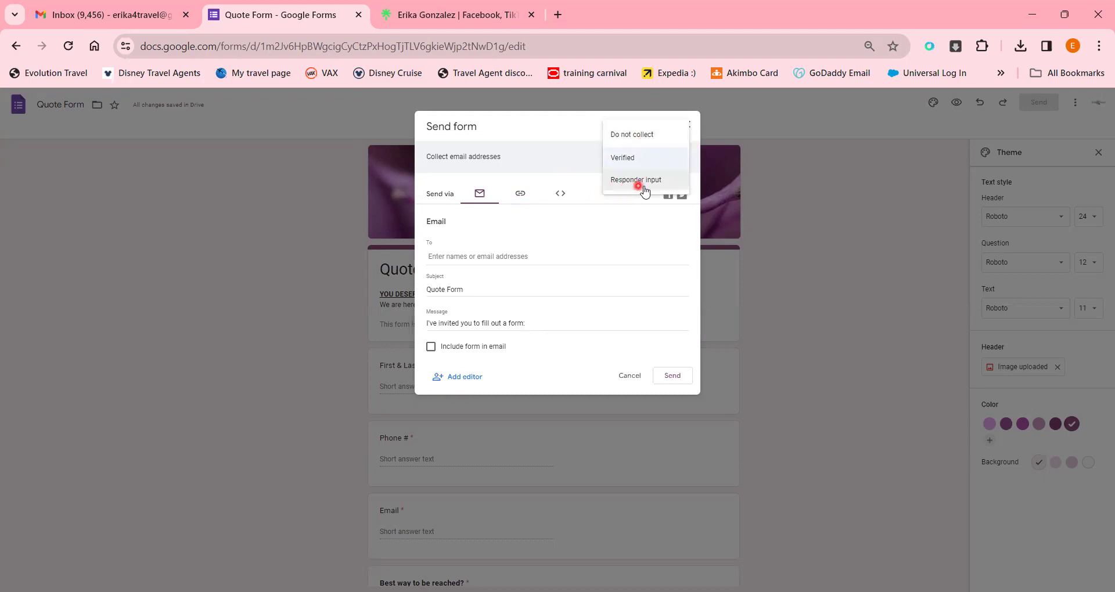
{"action": "left_click", "coordinate": [633, 158]}
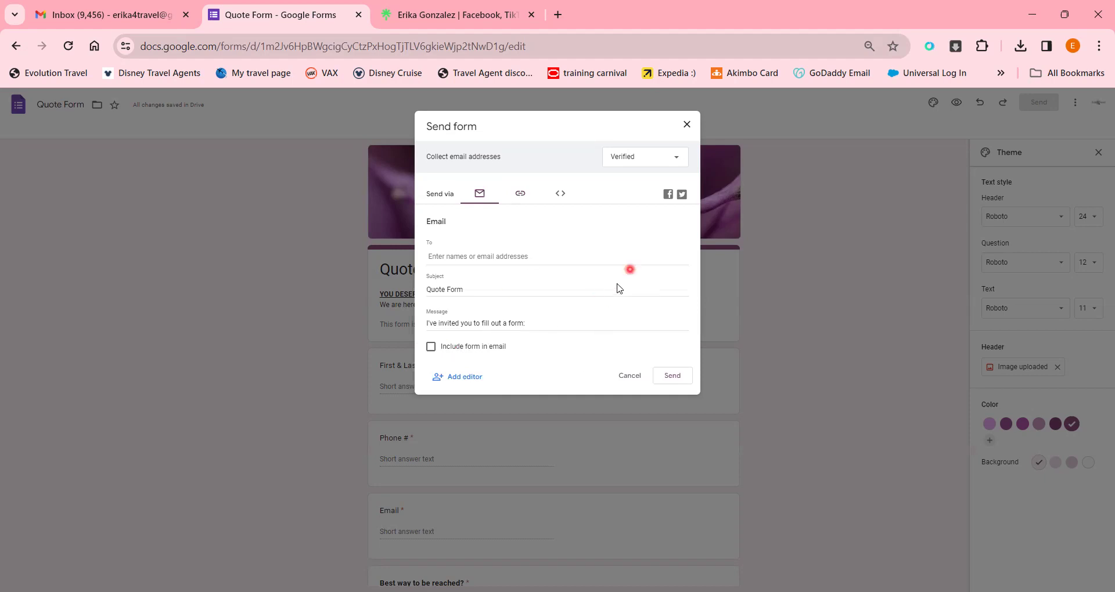
{"action": "left_click", "coordinate": [523, 195]}
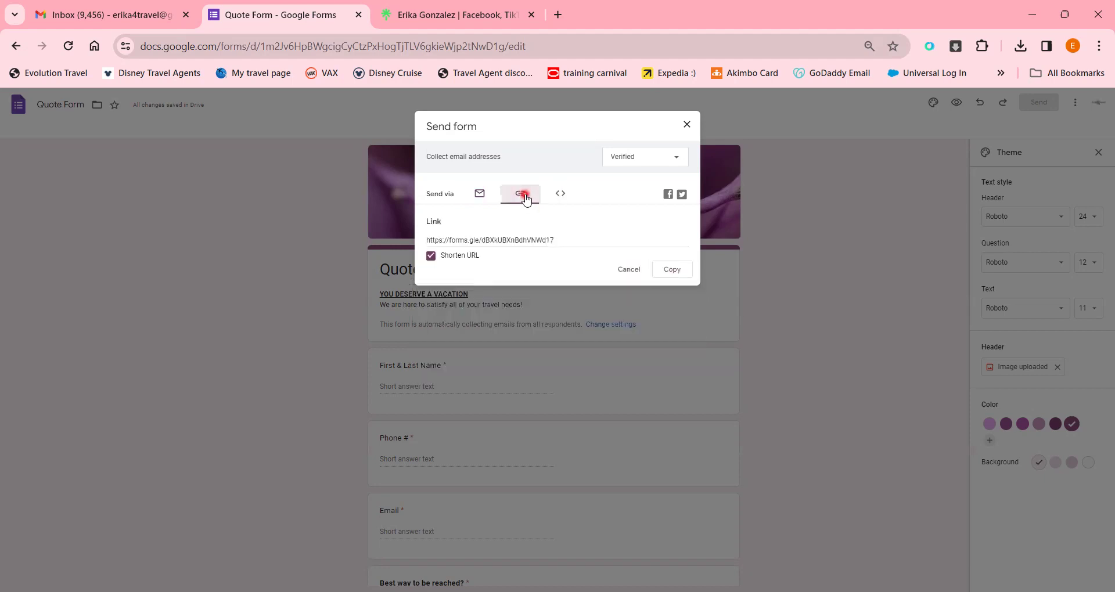
{"action": "left_click", "coordinate": [486, 239]}
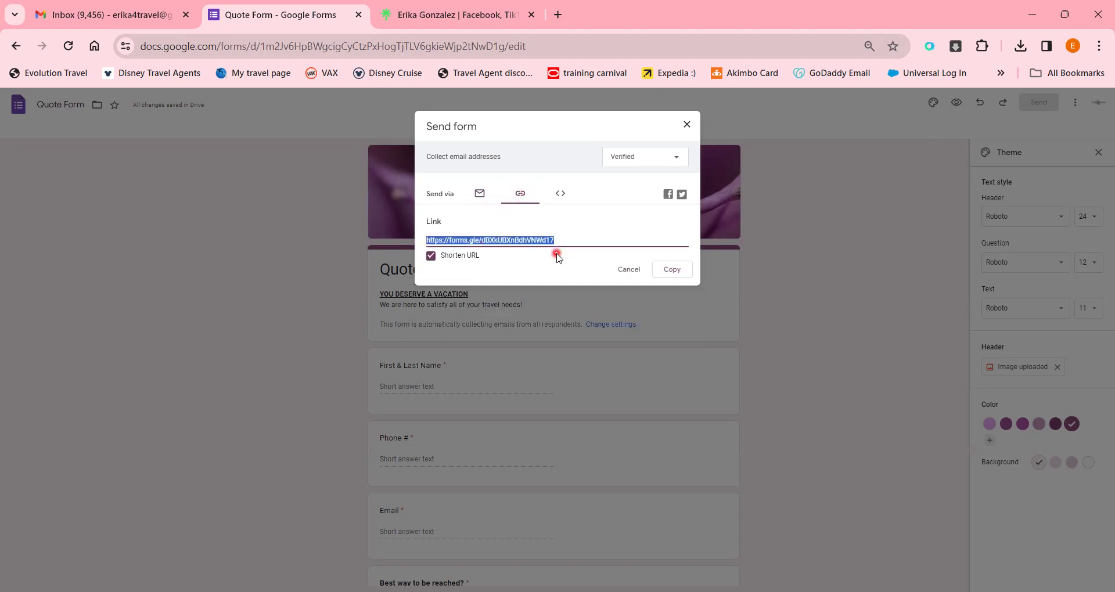